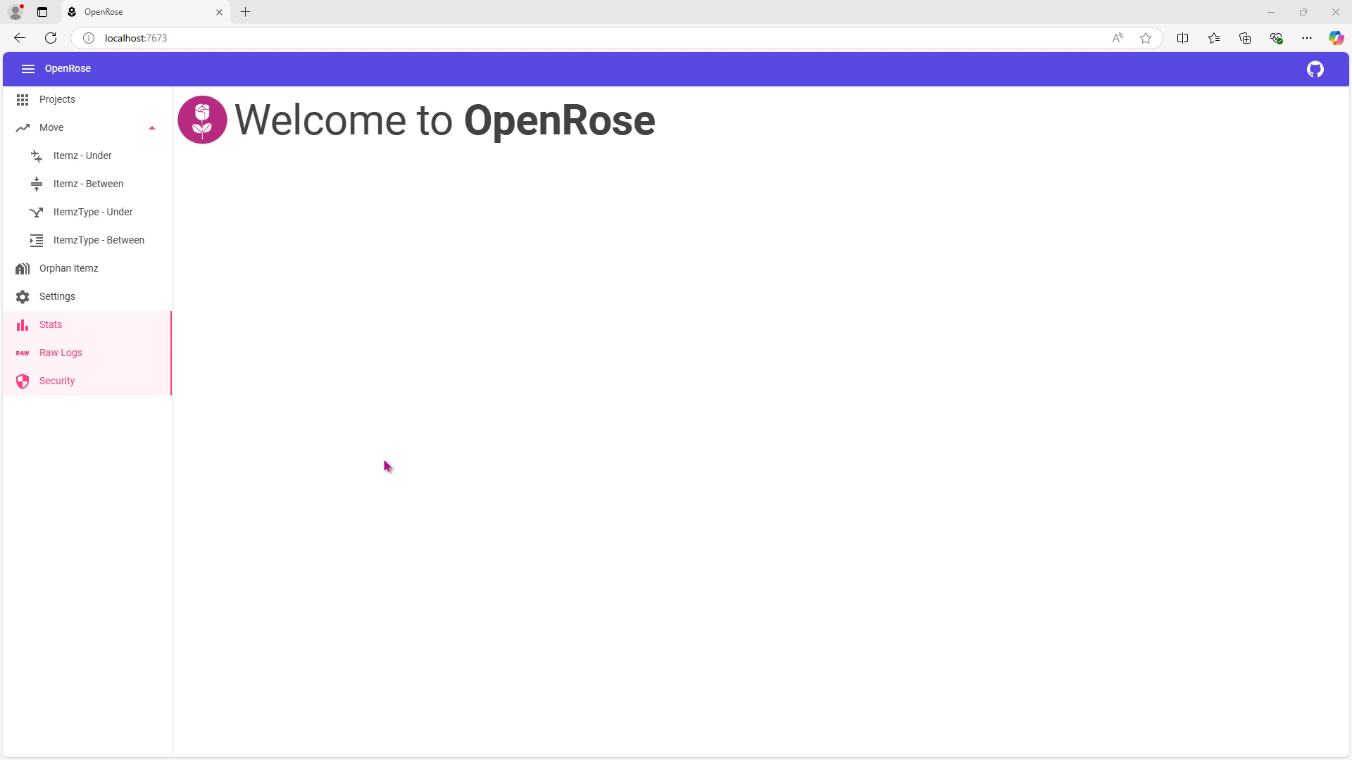
- Open the tree view of the "Barclays tariff for personal customers" project and expand all of its levels
{"action": "left_click", "coordinate": [54, 107]}
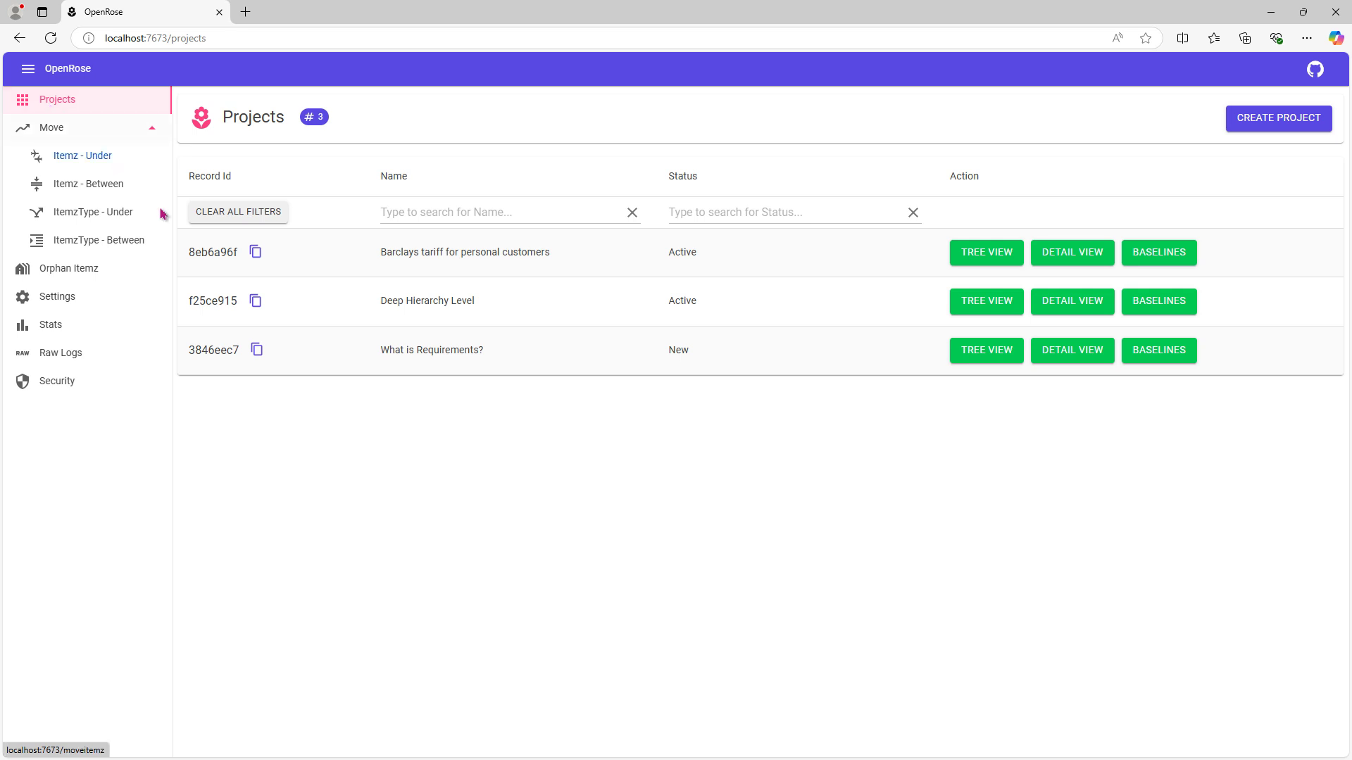
{"action": "left_click", "coordinate": [977, 259]}
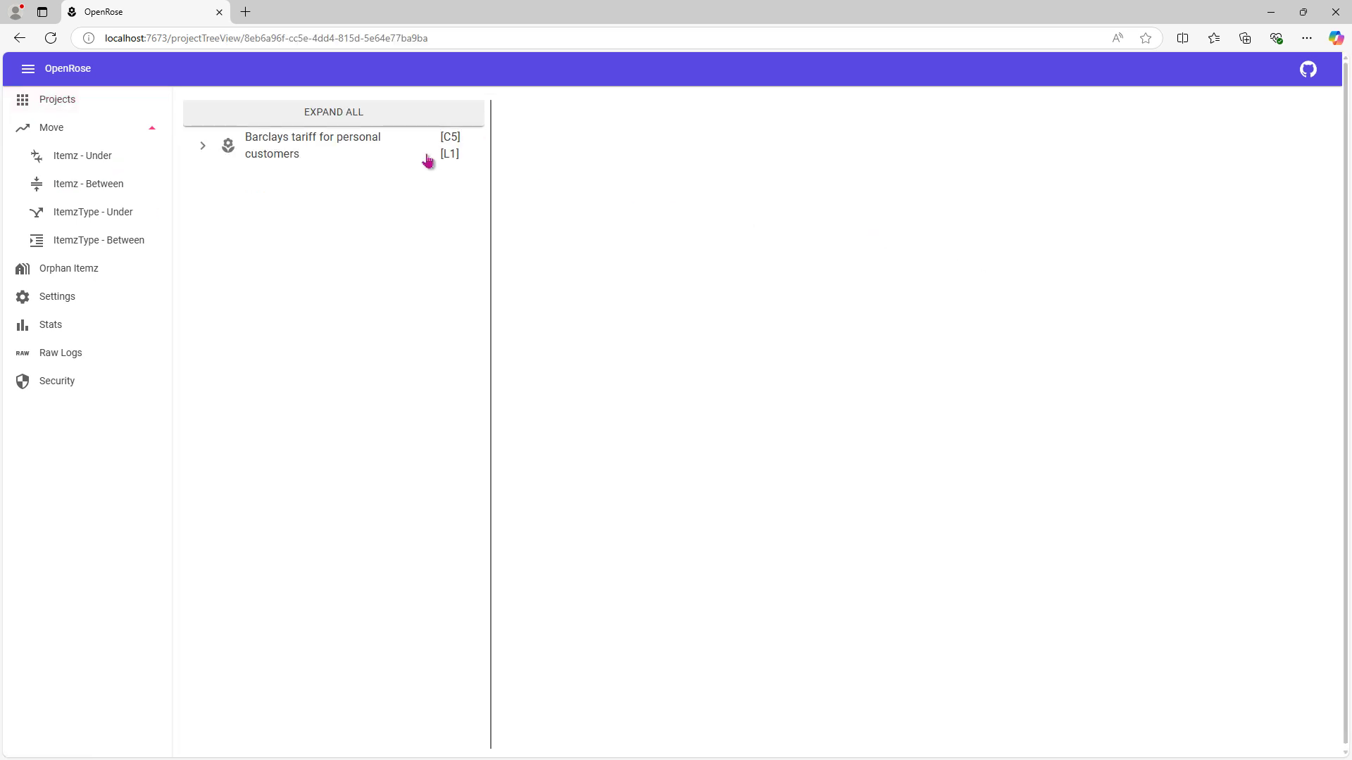
{"action": "left_click", "coordinate": [312, 111]}
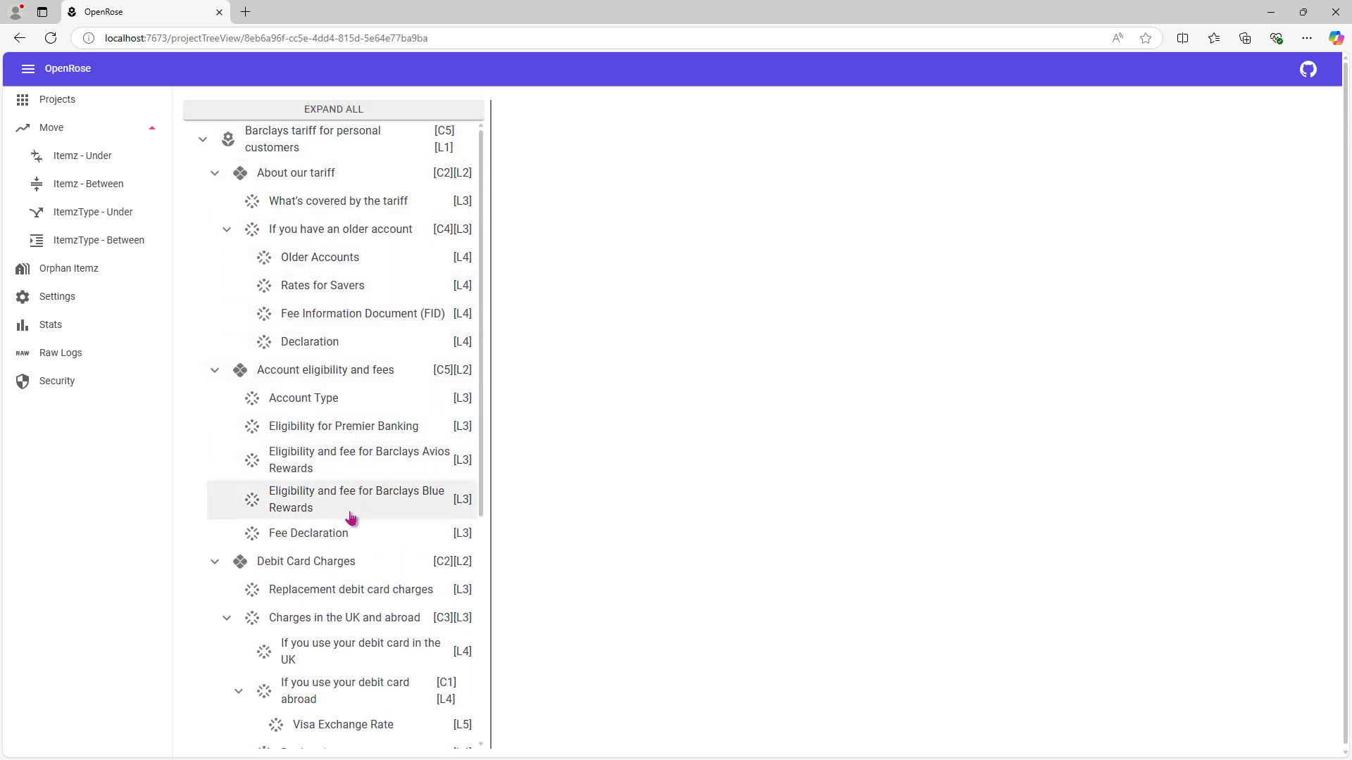
- Follow the child traces from "What's covered by the tariff" through "Eligibility for Premier Banking" to "Premier Current Account"
{"action": "left_click", "coordinate": [341, 203]}
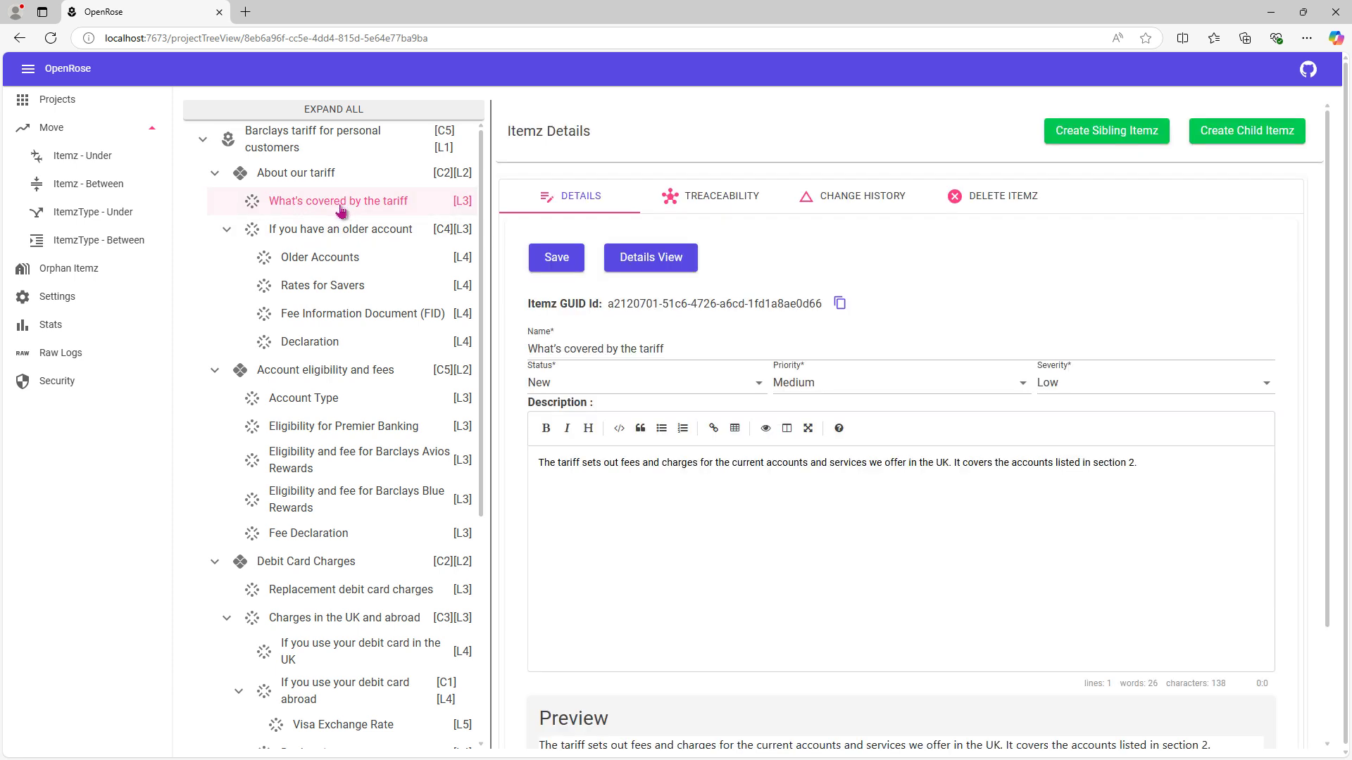
{"action": "left_click", "coordinate": [738, 205]}
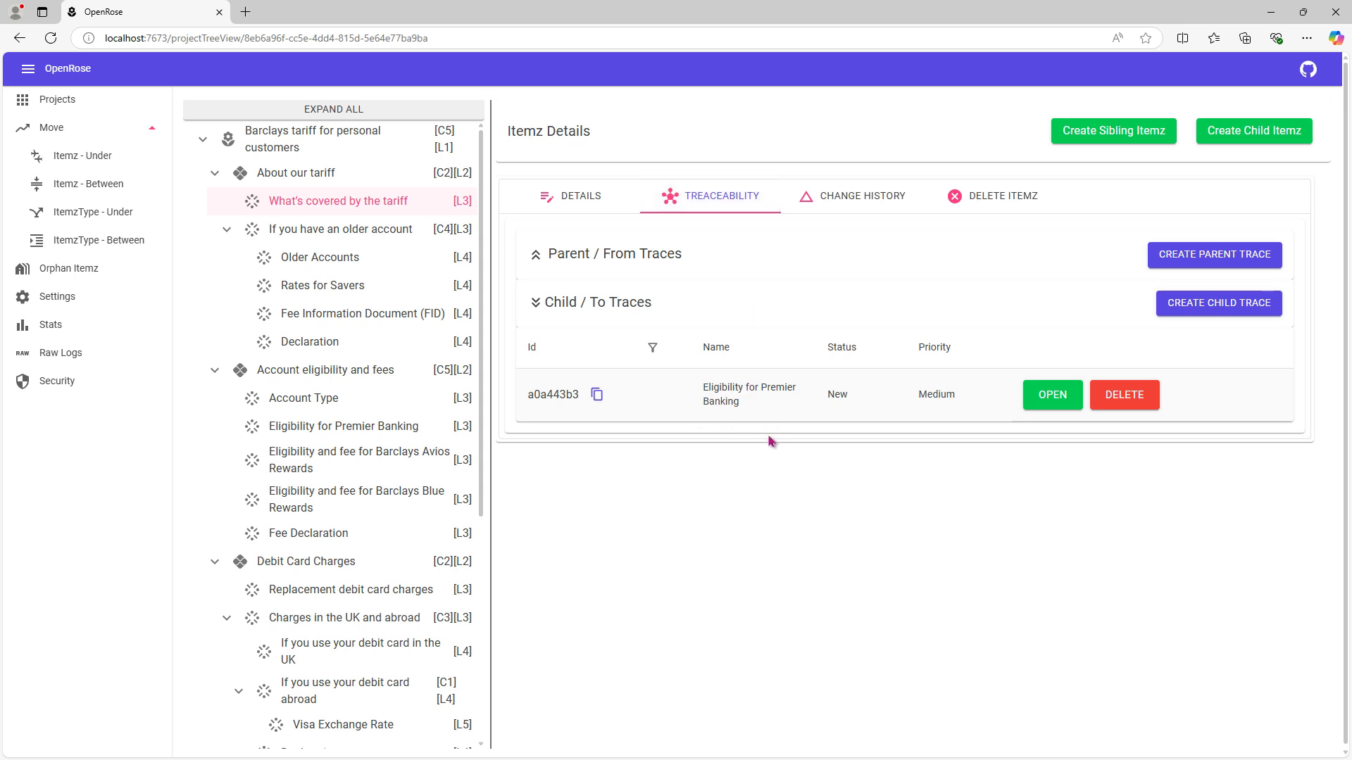
{"action": "left_click", "coordinate": [1054, 412]}
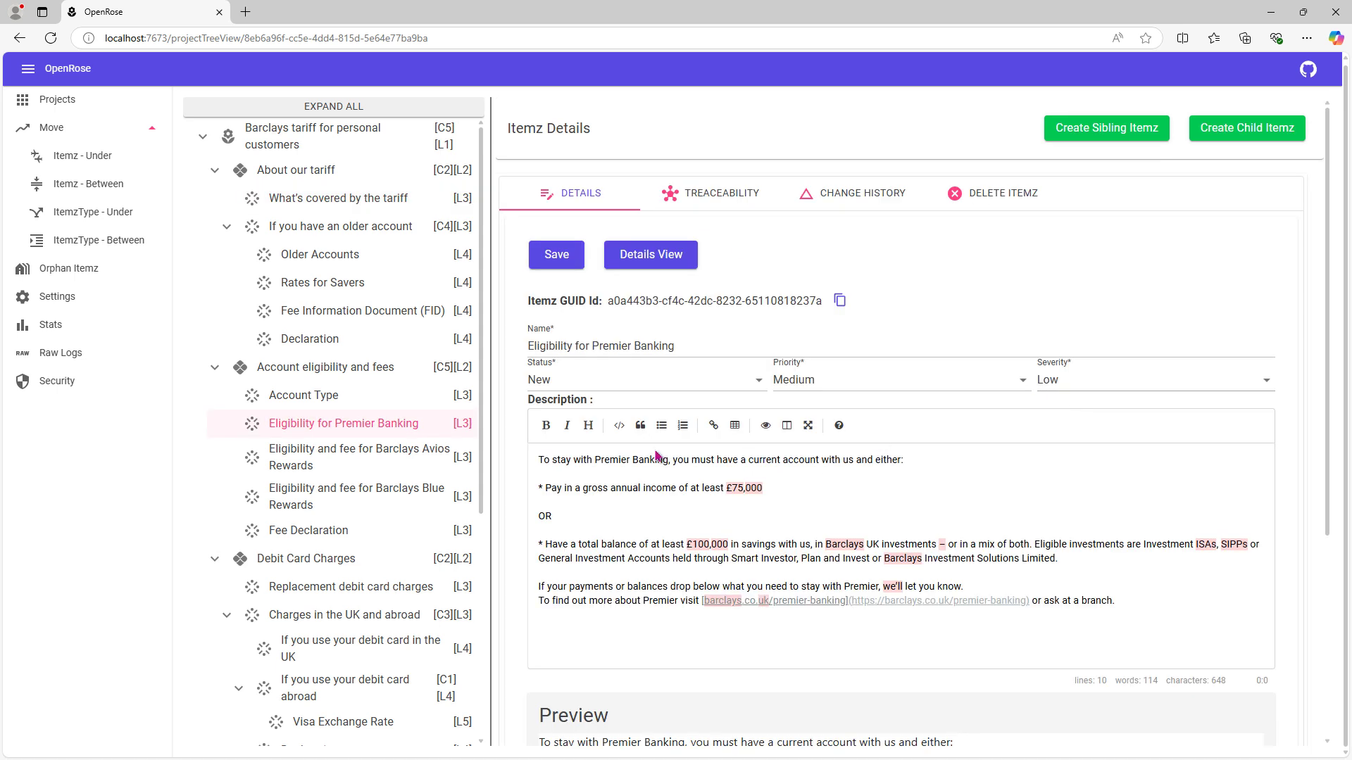
{"action": "left_click", "coordinate": [714, 205]}
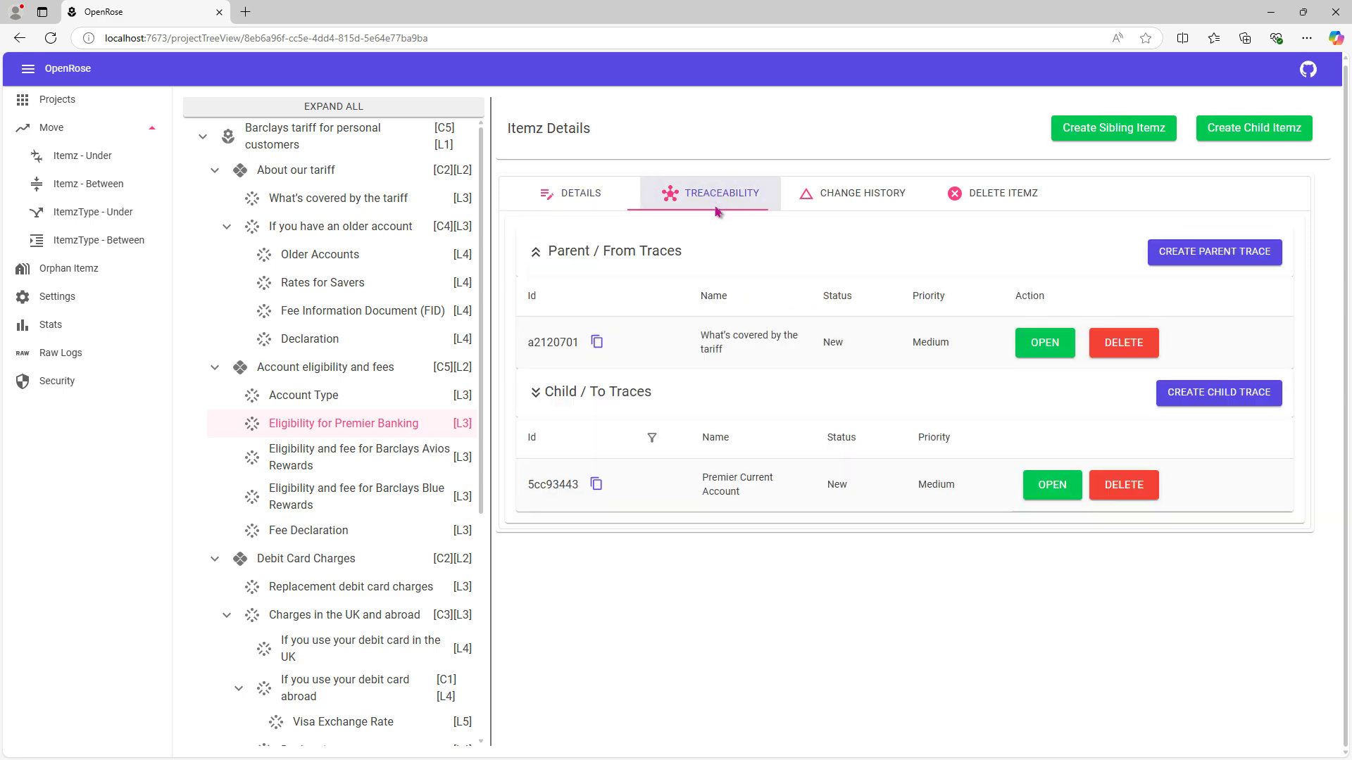
{"action": "left_click", "coordinate": [1051, 486]}
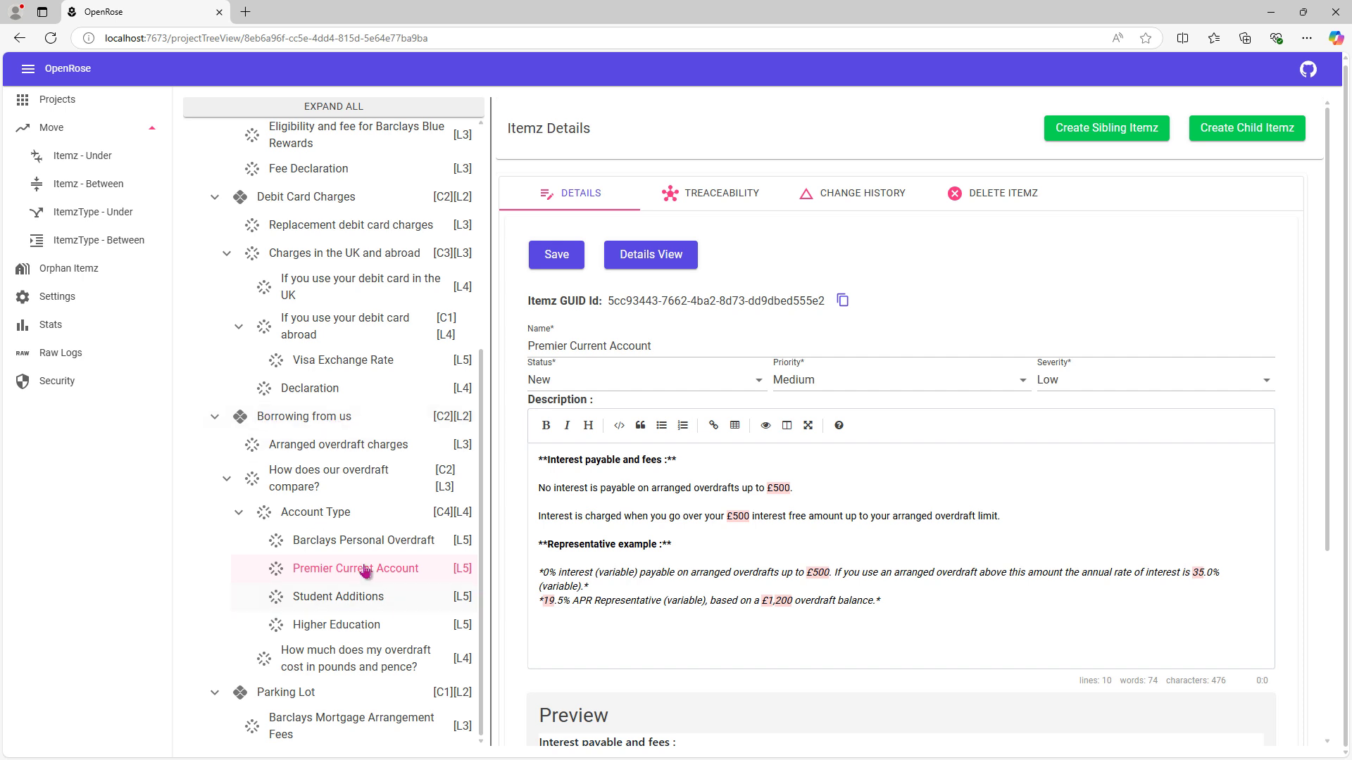
- Examine the parent traces of the "Premier Current Account" item
{"action": "left_click", "coordinate": [733, 196]}
{"action": "left_click_drag", "start_coordinate": [700, 336], "coordinate": [806, 363]}
{"action": "left_click", "coordinate": [803, 359]}
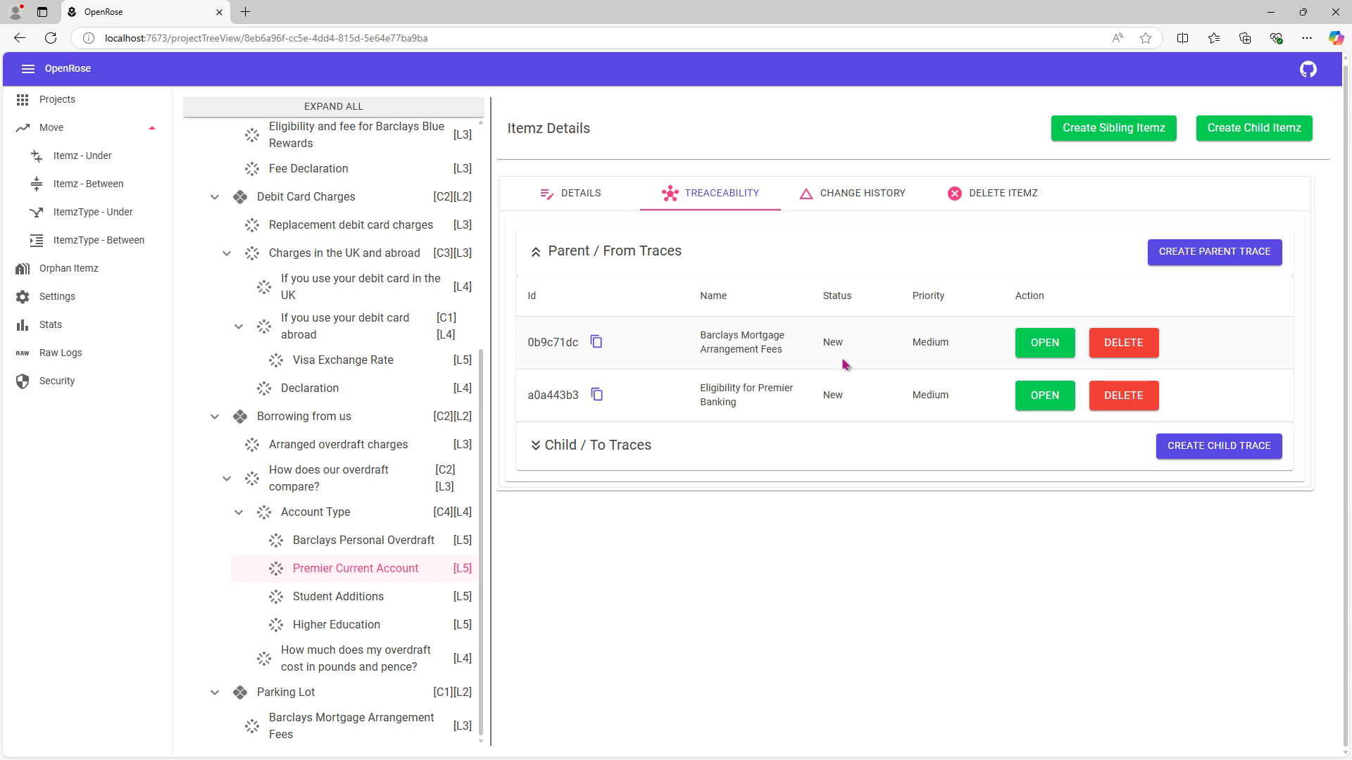
- Open the "Barclays Mortgage Arrangement Fees" parent trace, examine its child traces and open "Student Additions" from them
{"action": "left_click", "coordinate": [1031, 343]}
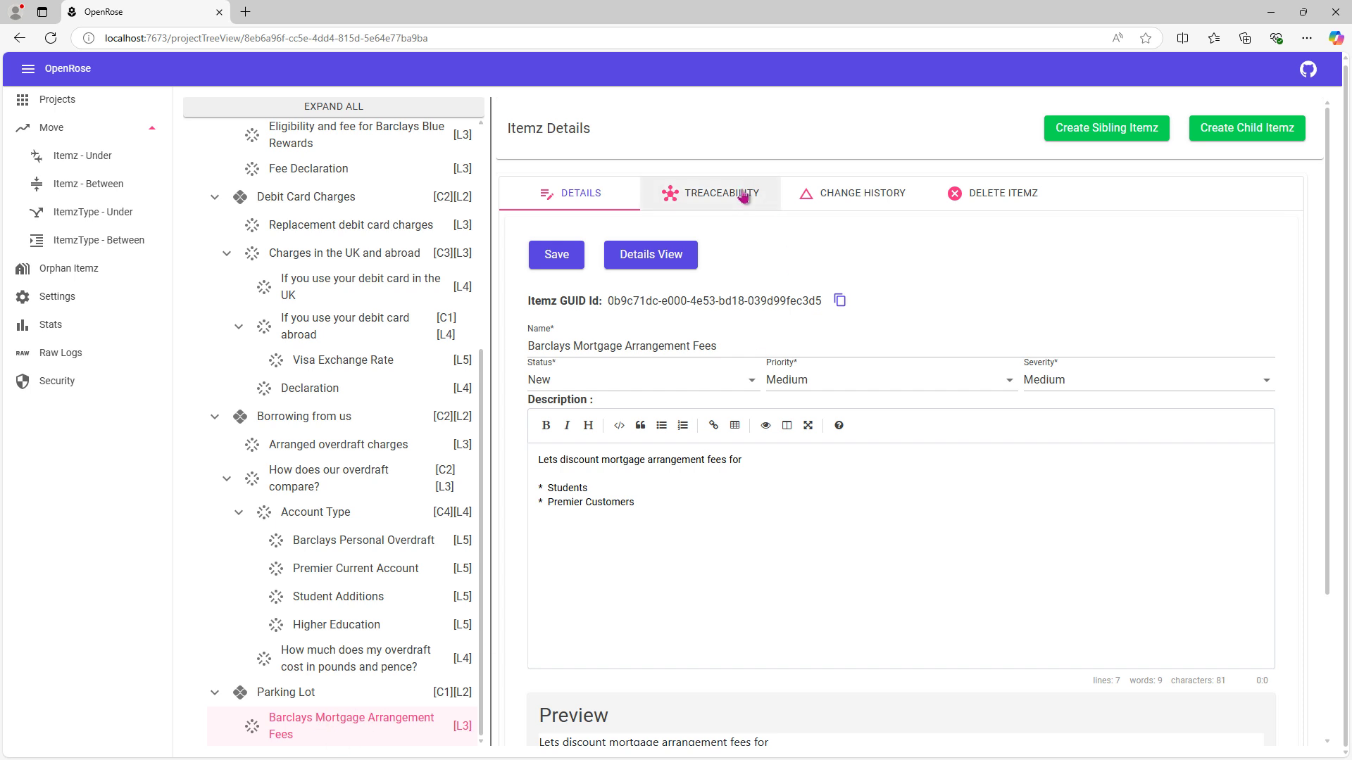
{"action": "left_click", "coordinate": [769, 204]}
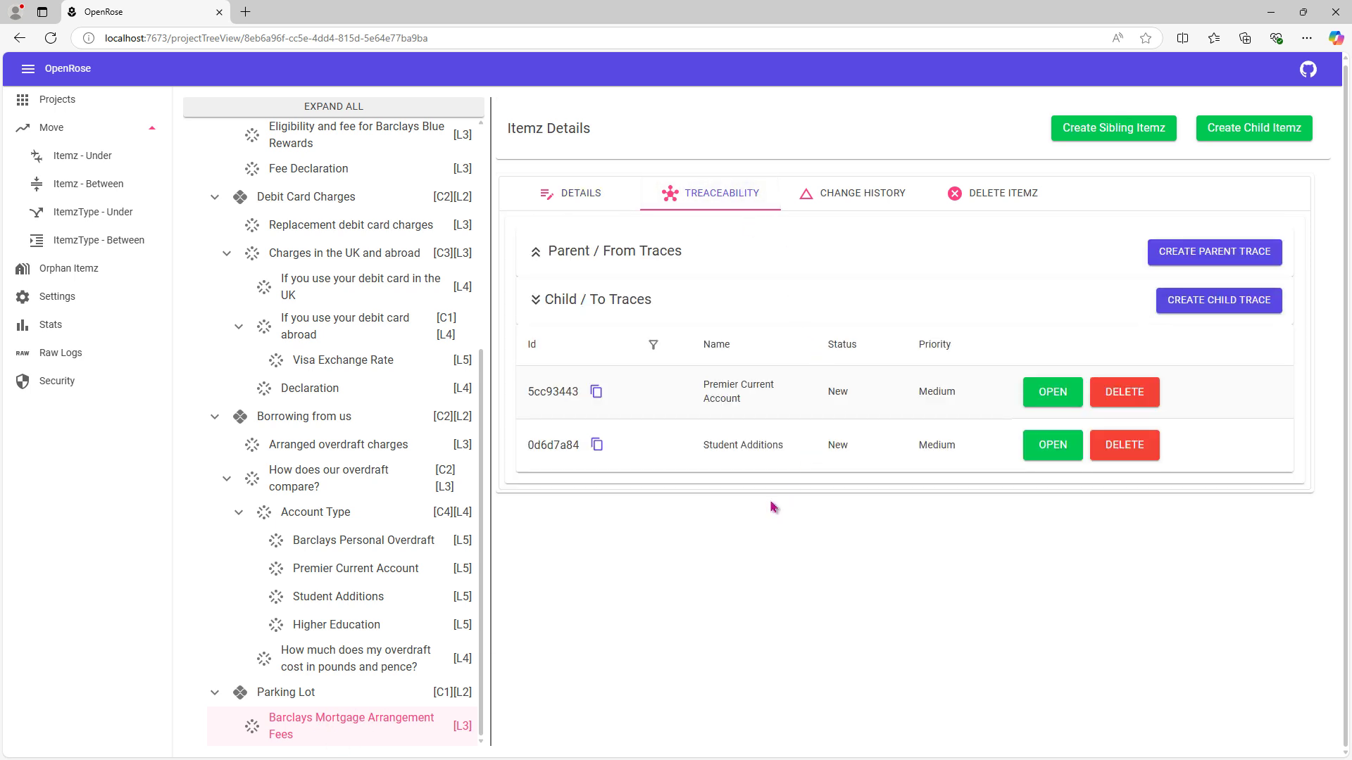
{"action": "left_click_drag", "start_coordinate": [695, 391], "coordinate": [785, 414]}
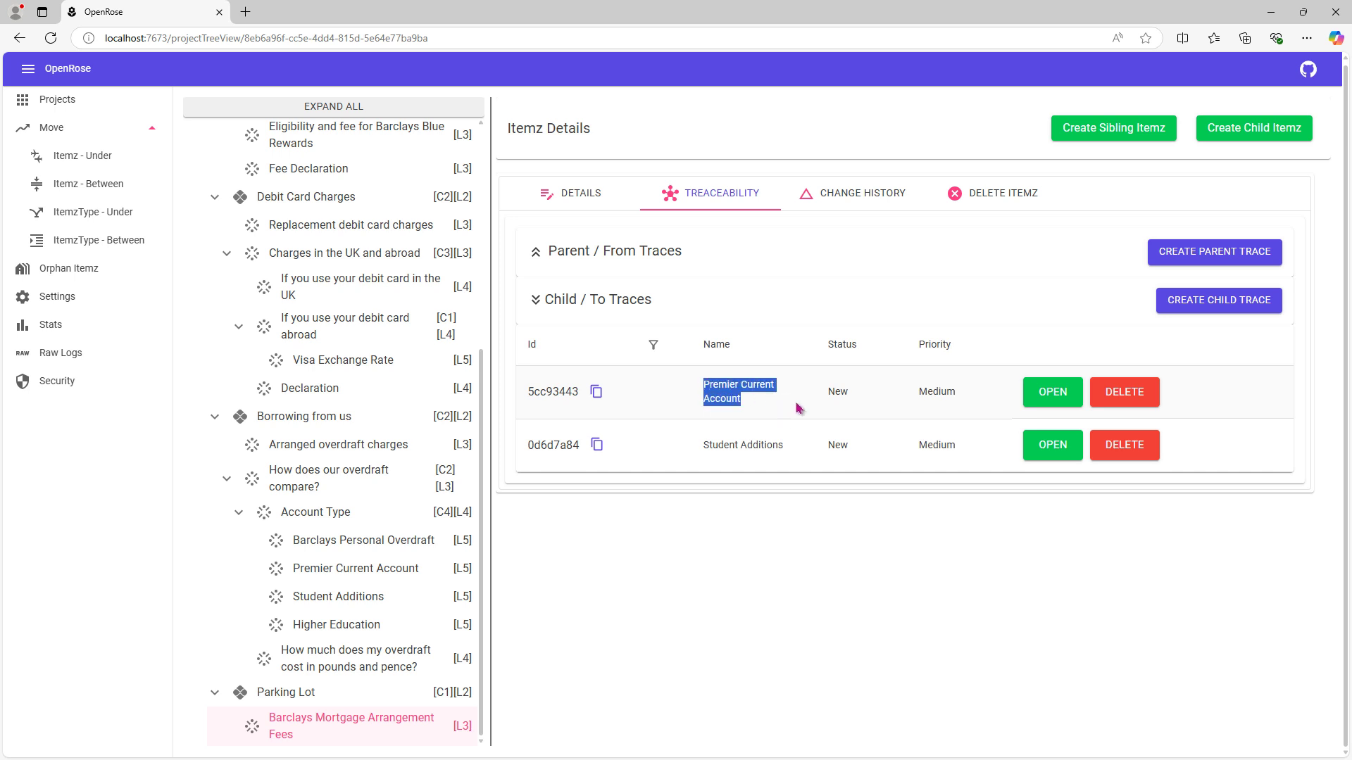
{"action": "left_click", "coordinate": [794, 412]}
{"action": "left_click_drag", "start_coordinate": [672, 447], "coordinate": [820, 486]}
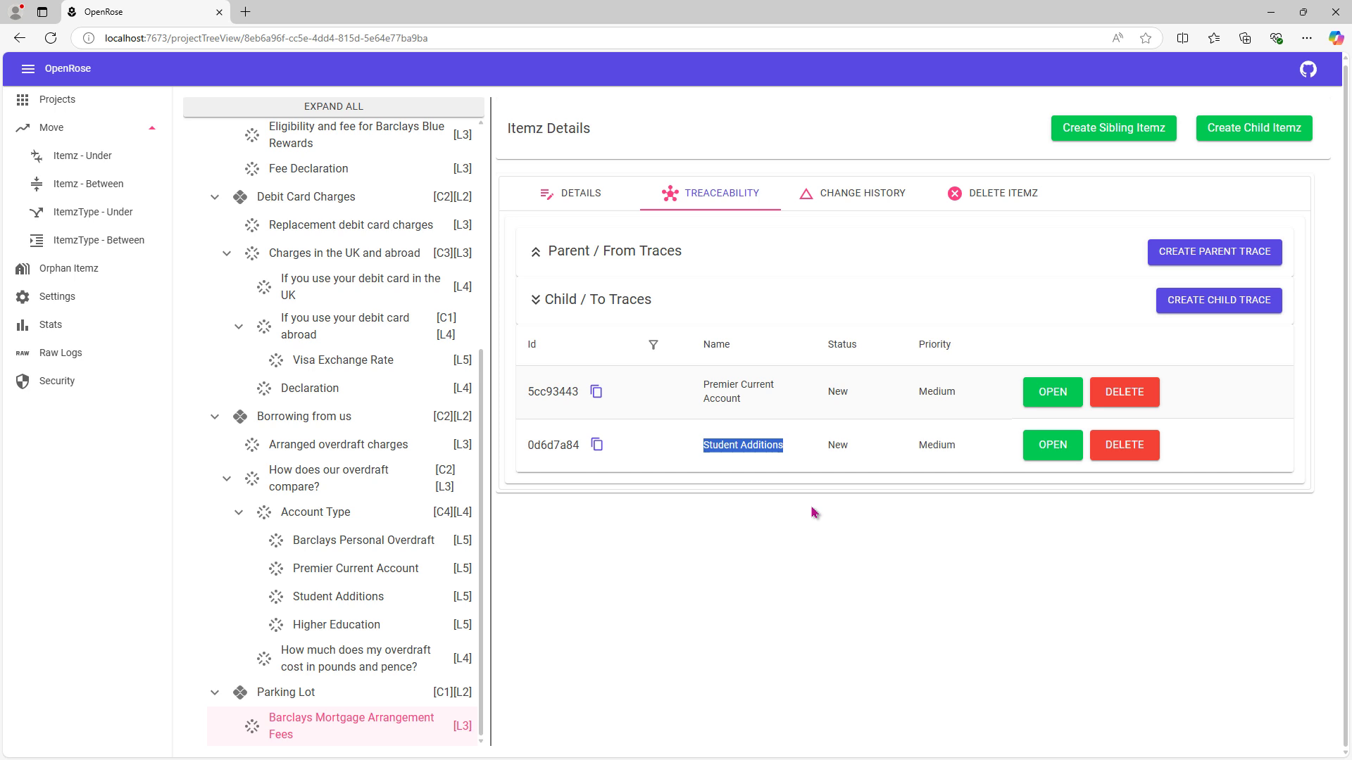
{"action": "left_click", "coordinate": [813, 512]}
{"action": "left_click_drag", "start_coordinate": [693, 449], "coordinate": [803, 451]}
{"action": "left_click", "coordinate": [1035, 445]}
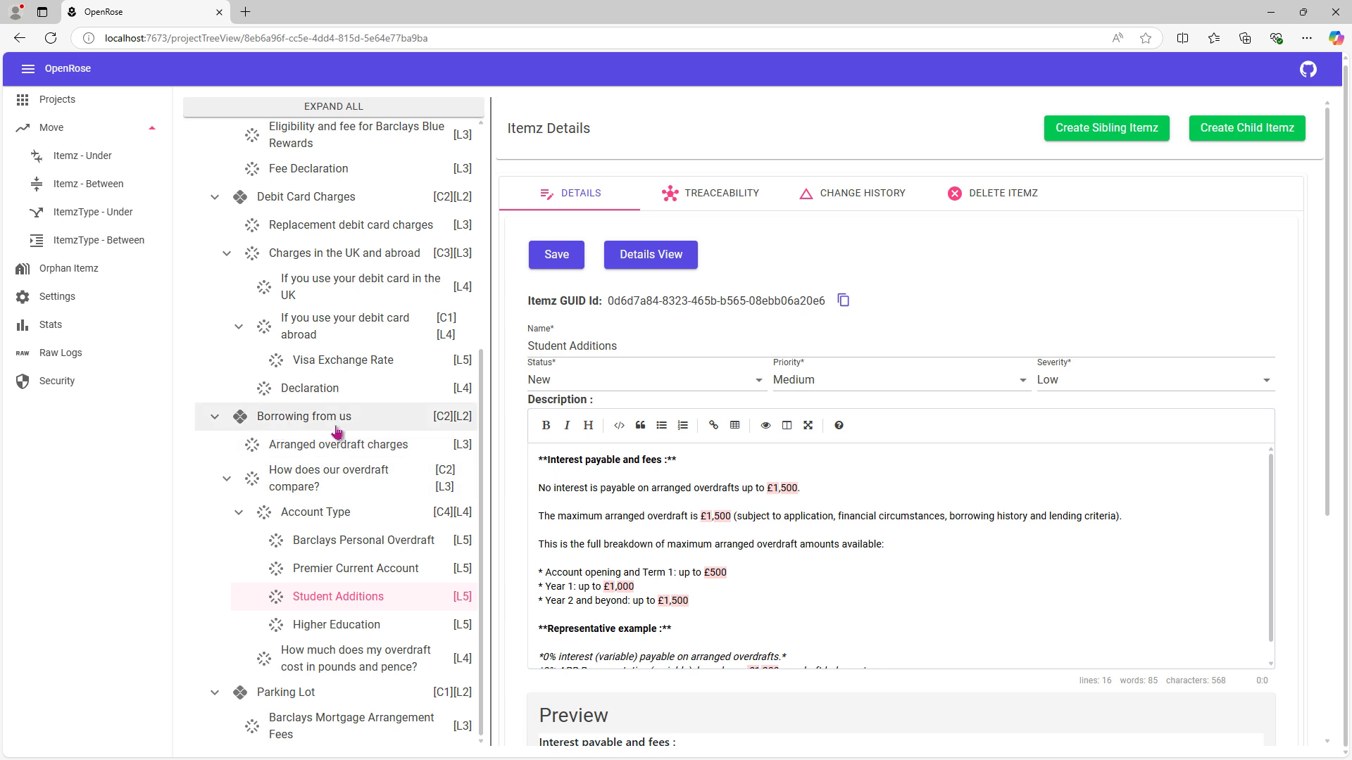
- Return to the traces of "Premier Current Account" and open its parent item "Eligibility for Premier Banking"
{"action": "left_click", "coordinate": [331, 576]}
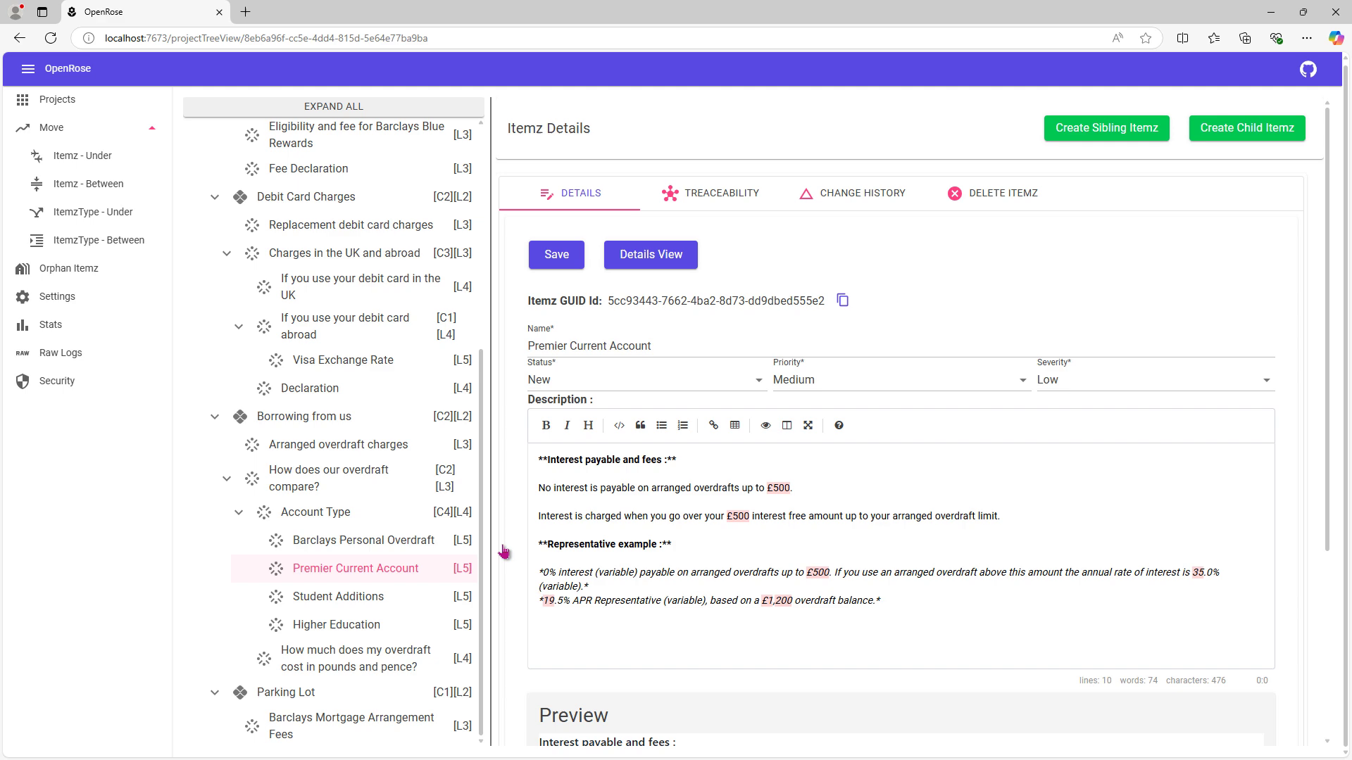
{"action": "left_click", "coordinate": [725, 204]}
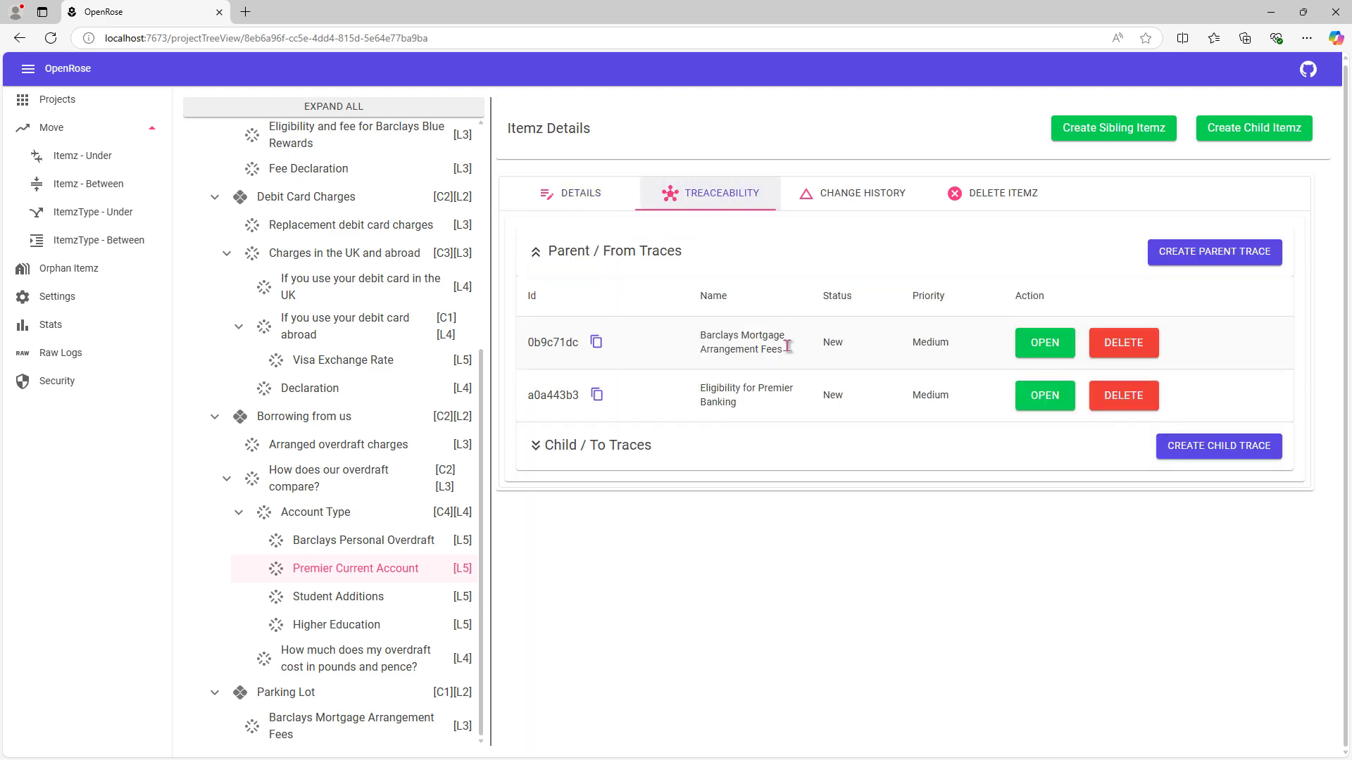
{"action": "left_click", "coordinate": [1044, 395]}
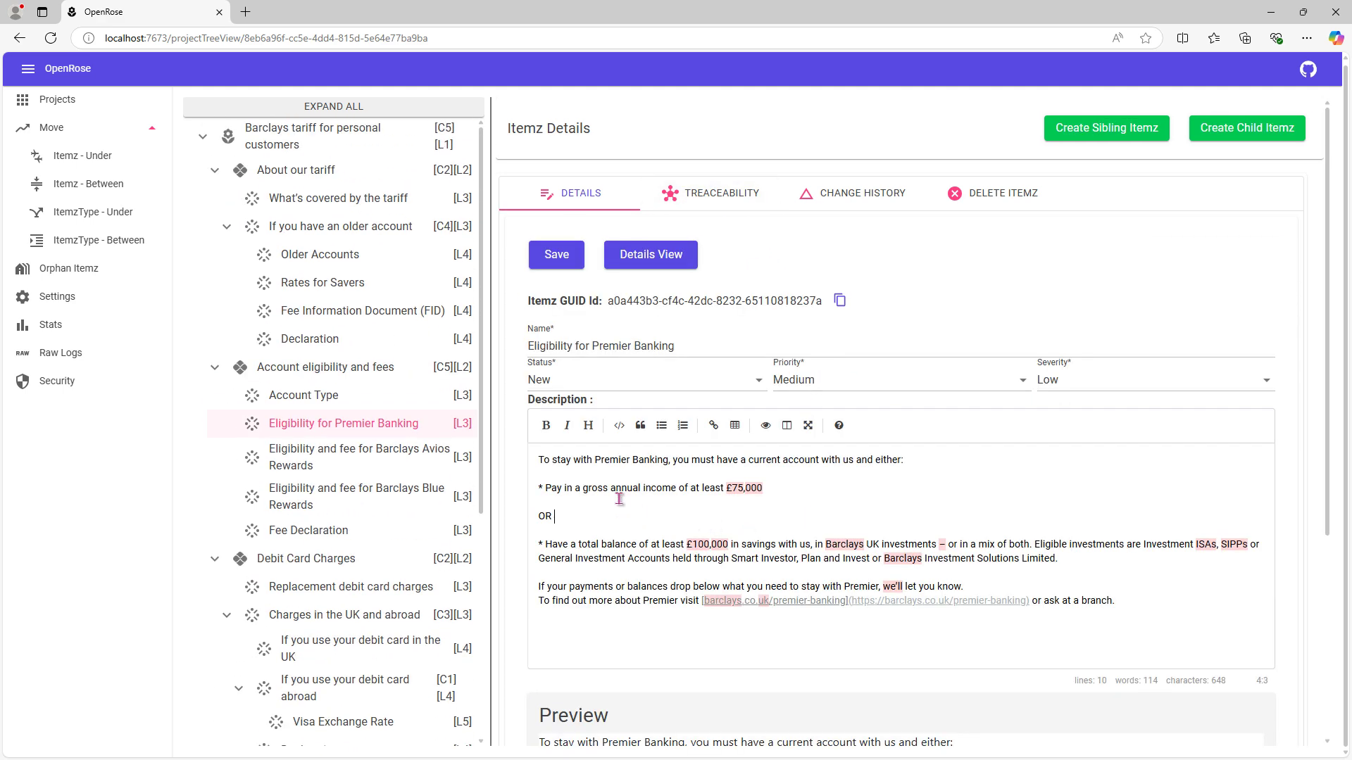
{"action": "left_click", "coordinate": [621, 520]}
{"action": "left_click", "coordinate": [859, 496]}
{"action": "left_click_drag", "start_coordinate": [678, 525], "coordinate": [647, 523]}
- Create a baseline of the whole Barclays tariff project named "Jan 2025" with the description "Description for Jan 2025"
{"action": "left_click", "coordinate": [338, 140]}
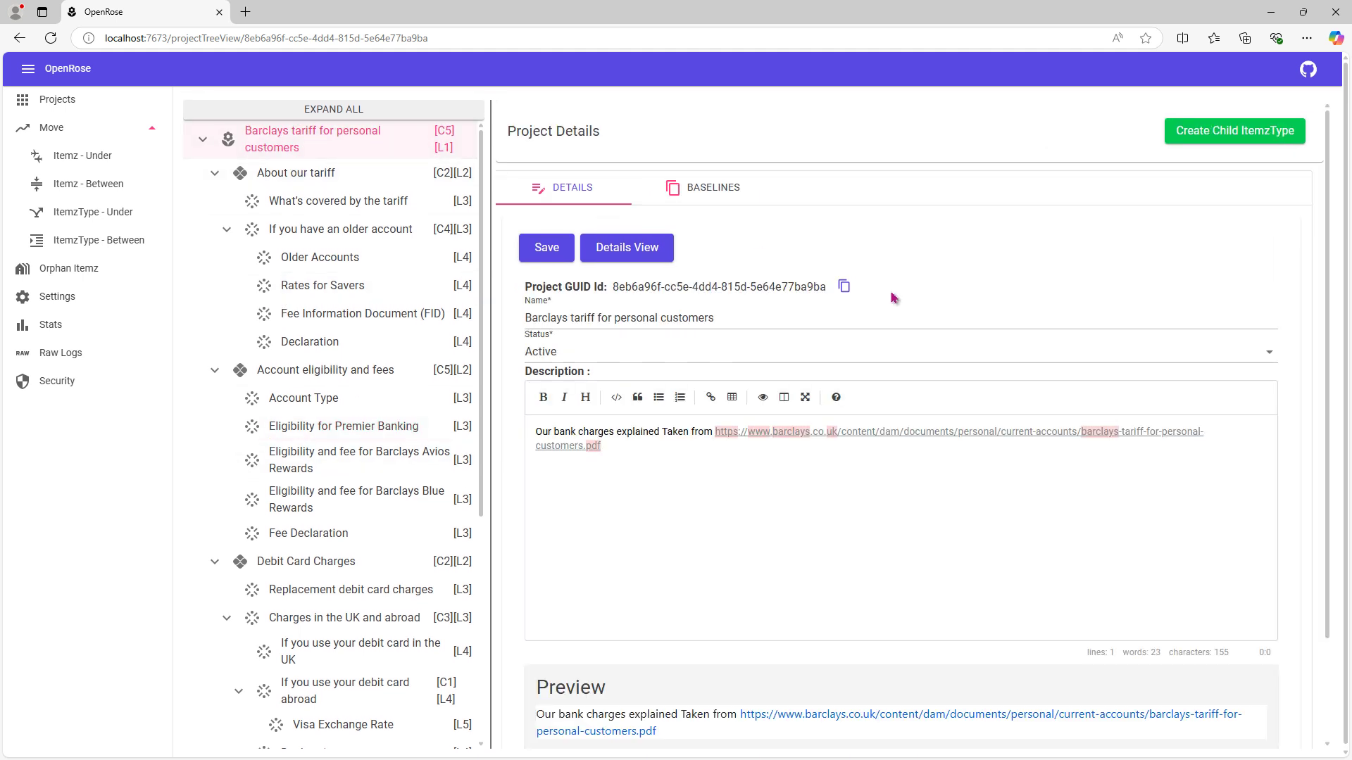
{"action": "left_click", "coordinate": [723, 200]}
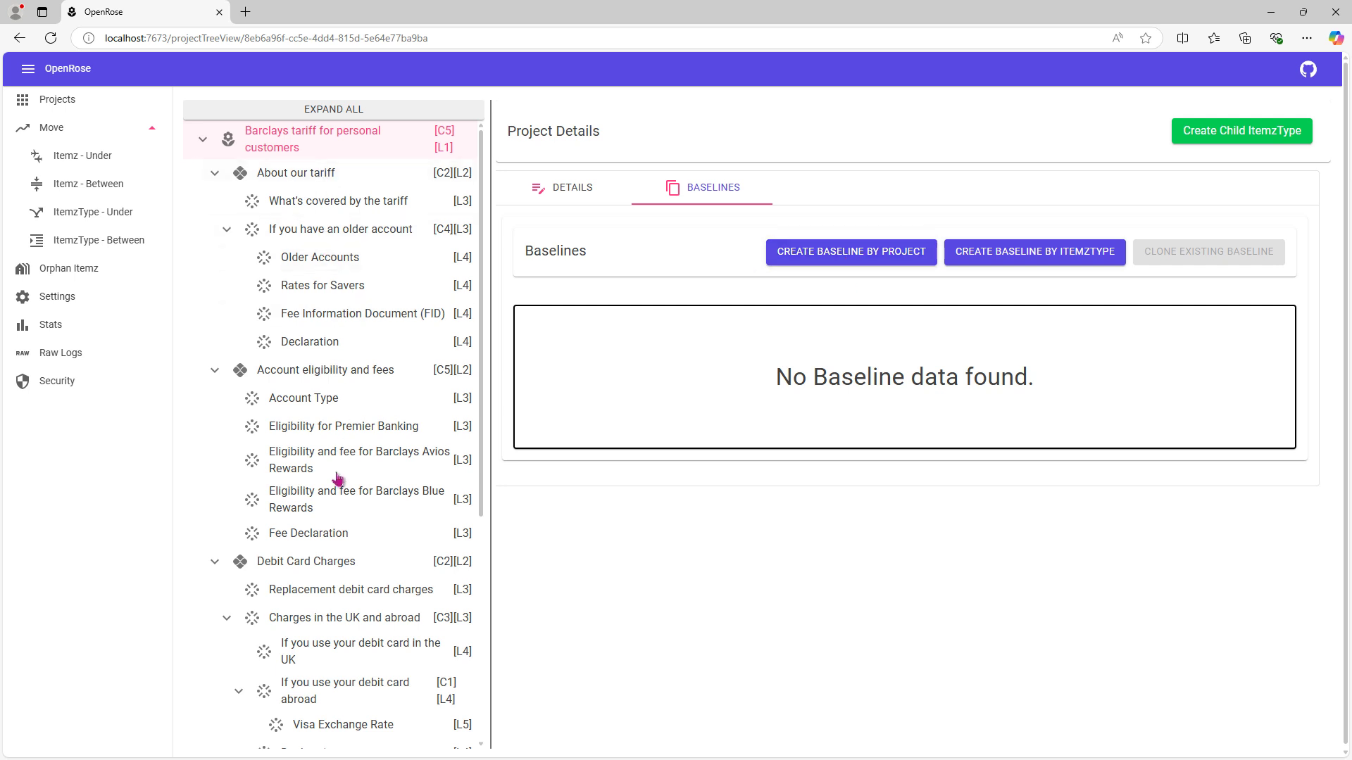
{"action": "left_click", "coordinate": [825, 261]}
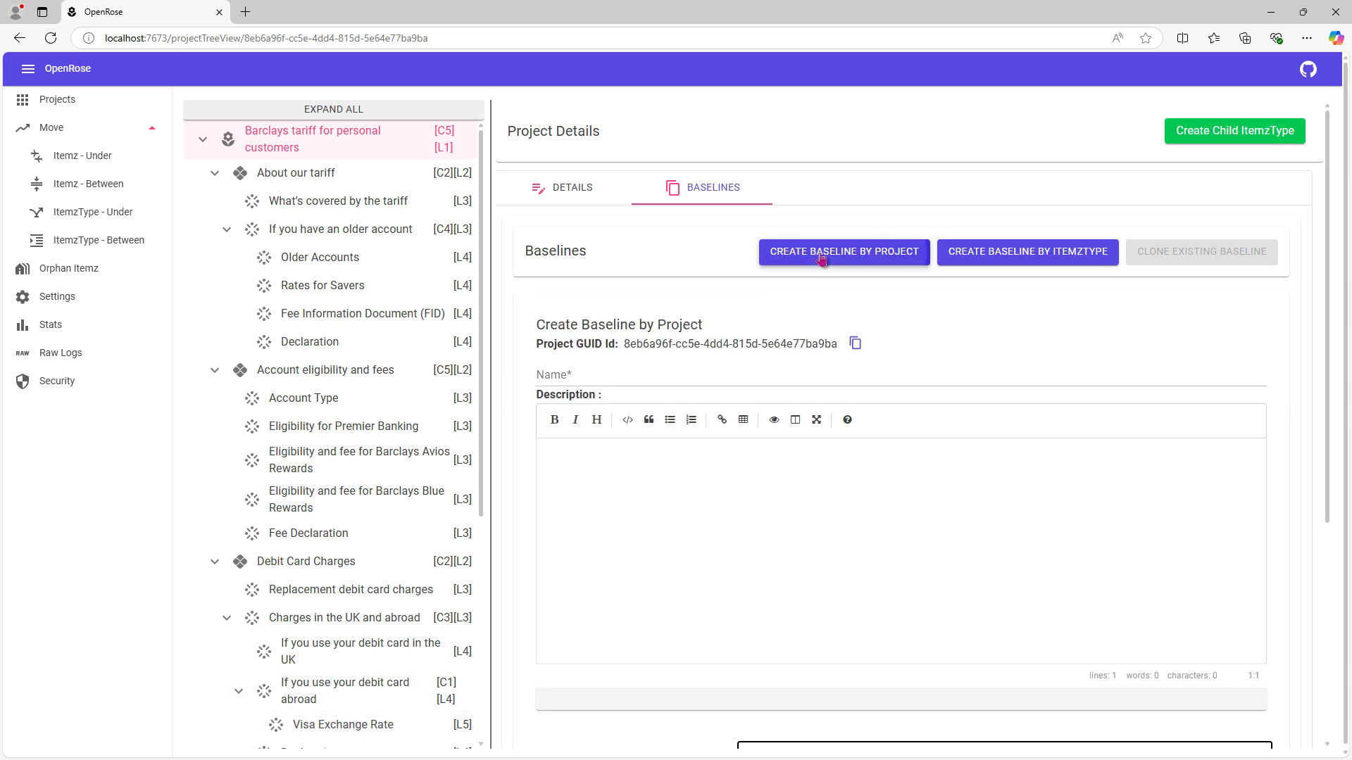
{"action": "left_click", "coordinate": [681, 379]}
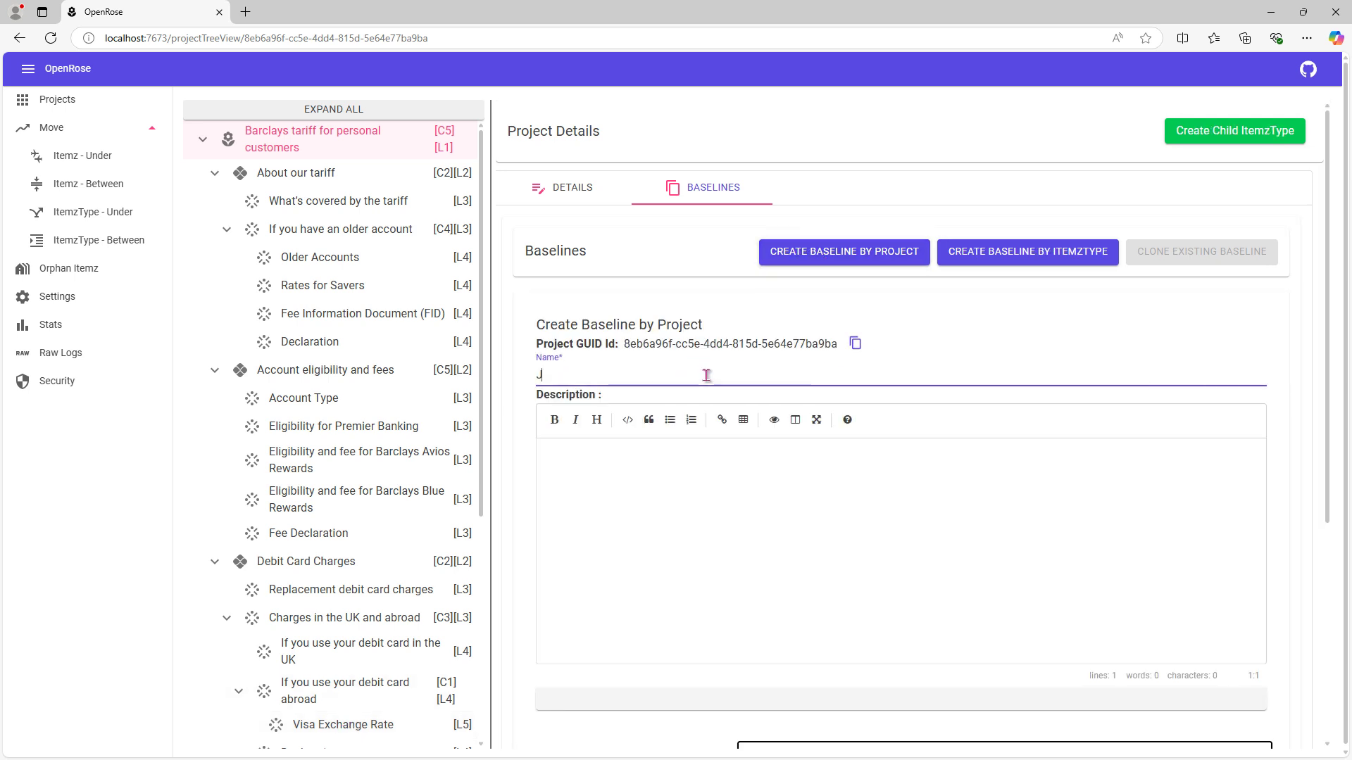
{"action": "type", "text": "Jan 2025"}
{"action": "left_click_drag", "start_coordinate": [697, 375], "coordinate": [521, 380]}
{"action": "left_click", "coordinate": [657, 487]}
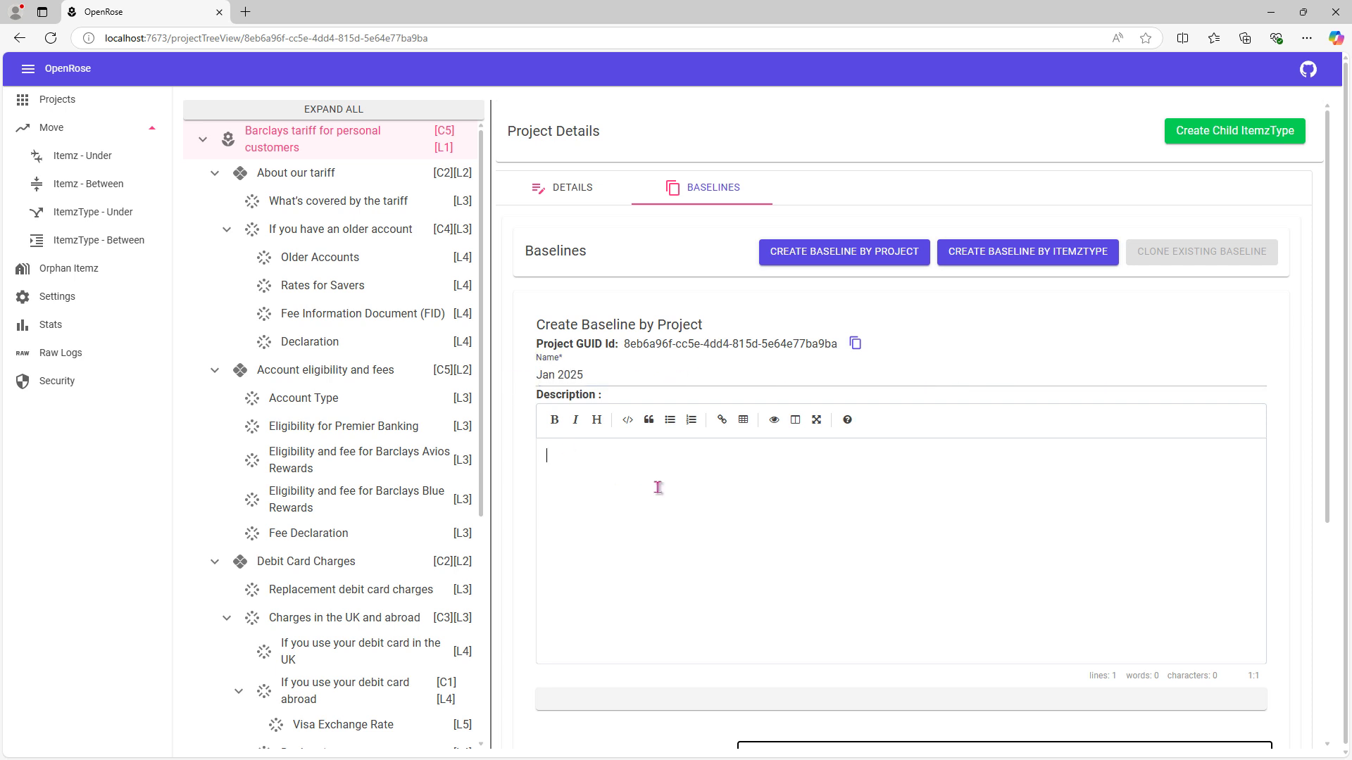
{"action": "type", "text": "Description for Jan 2025"}
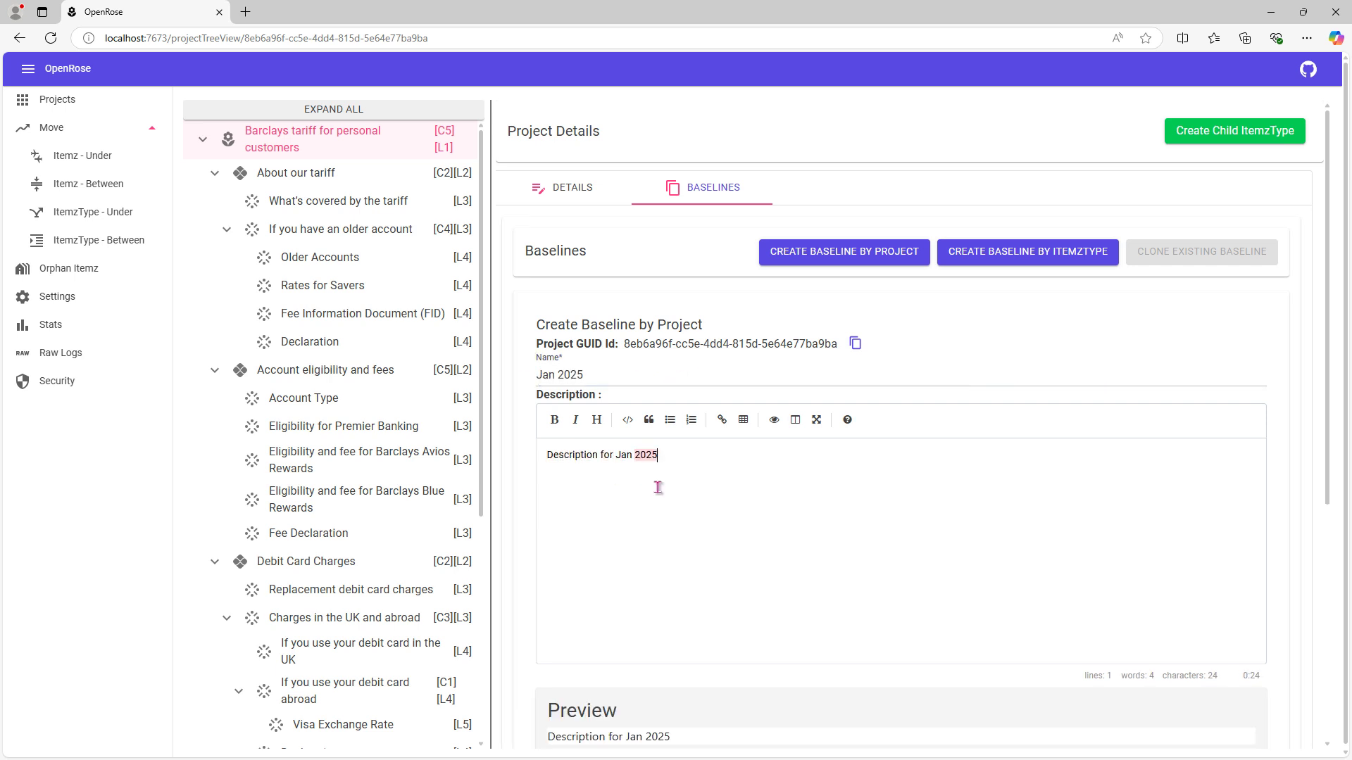
{"action": "scroll", "coordinate": [676, 567], "scroll_direction": "down", "scroll_amount": 2}
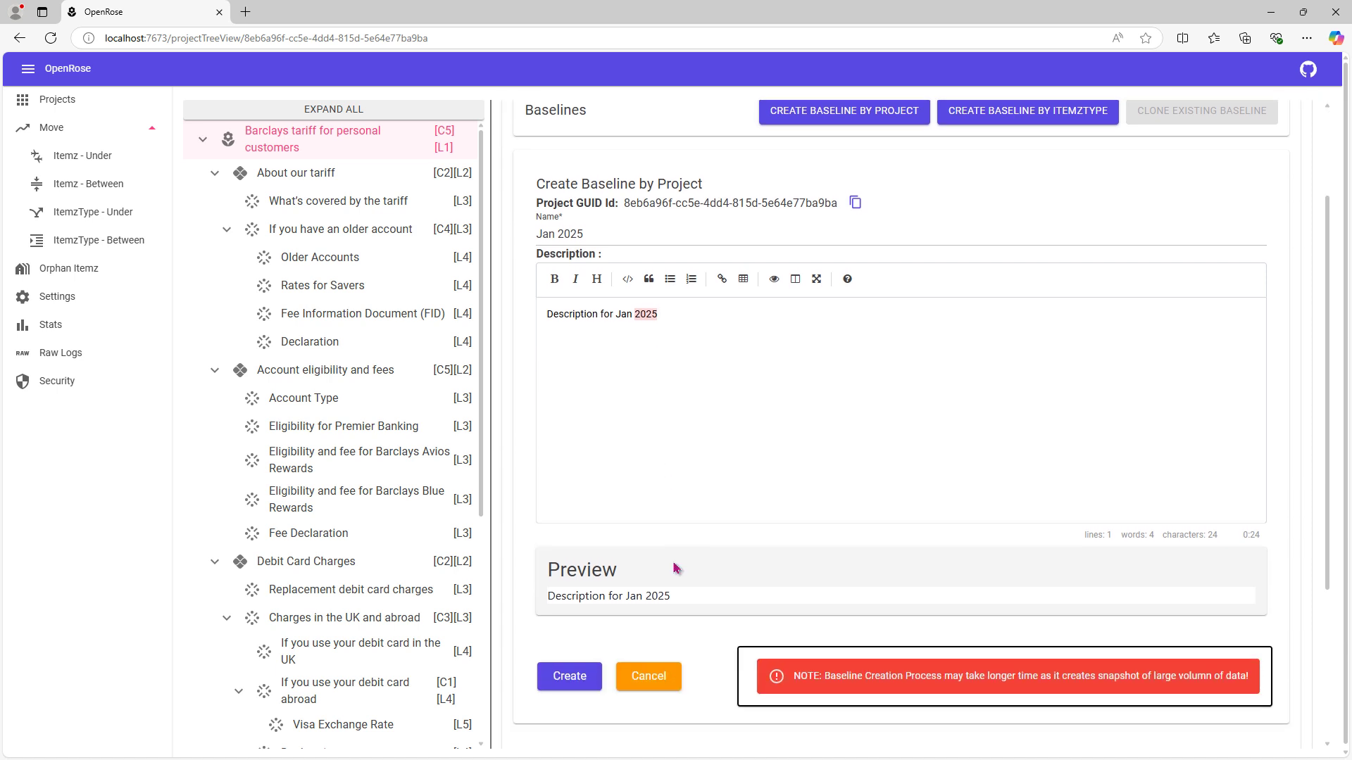
{"action": "left_click", "coordinate": [569, 675]}
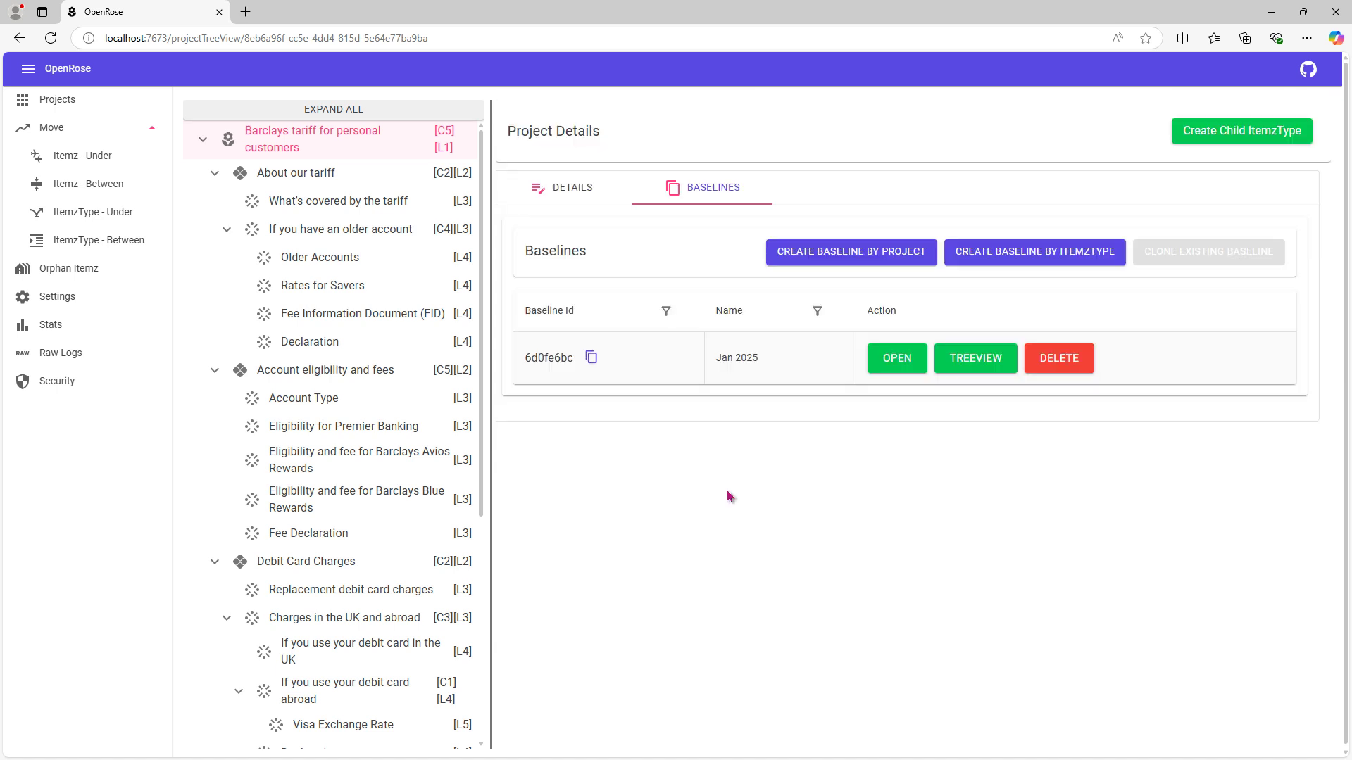
- Open the fully expanded tree of the "Jan 2025" baseline and exclude "Barclays Mortgage Arrangement Fees" under Parking Lot
{"action": "left_click", "coordinate": [969, 366]}
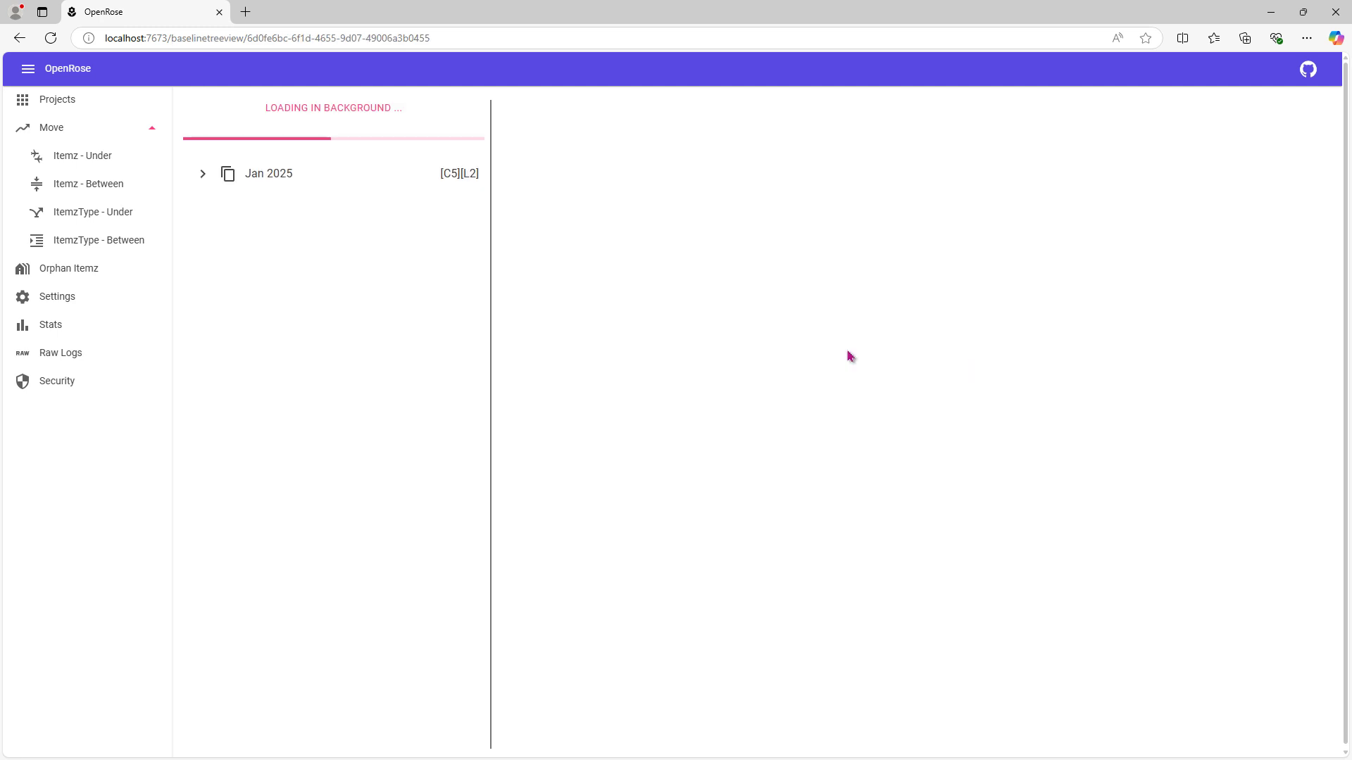
{"action": "left_click", "coordinate": [259, 117]}
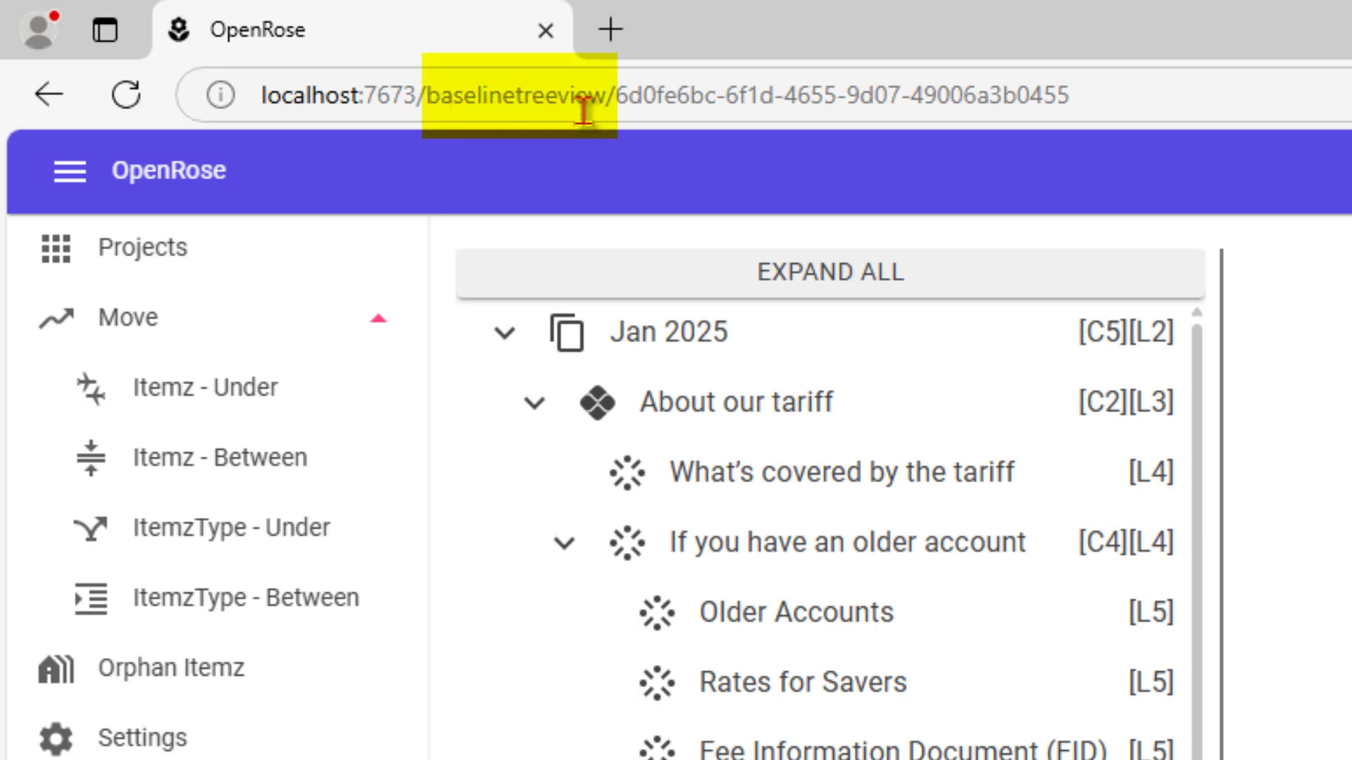
{"action": "scroll", "coordinate": [830, 528], "scroll_direction": "down", "scroll_amount": 5}
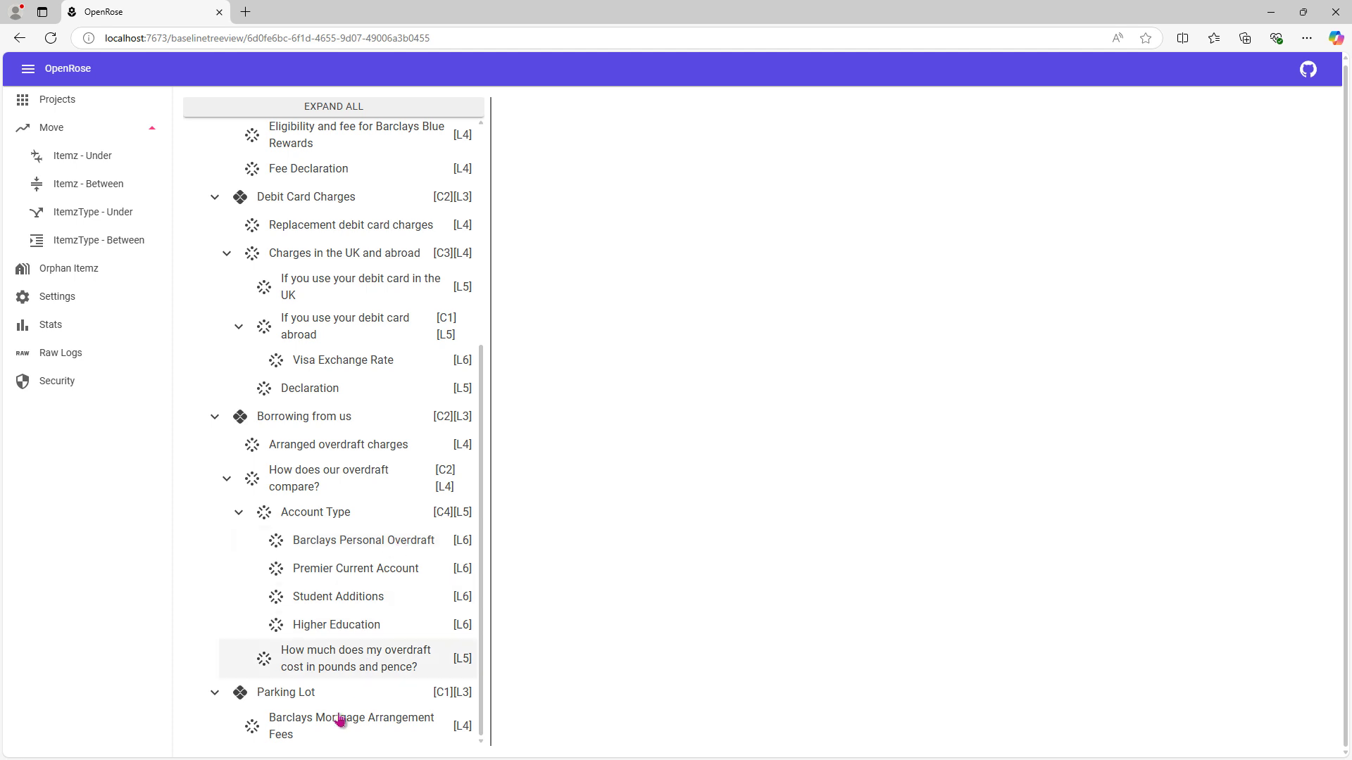
{"action": "left_click", "coordinate": [375, 734]}
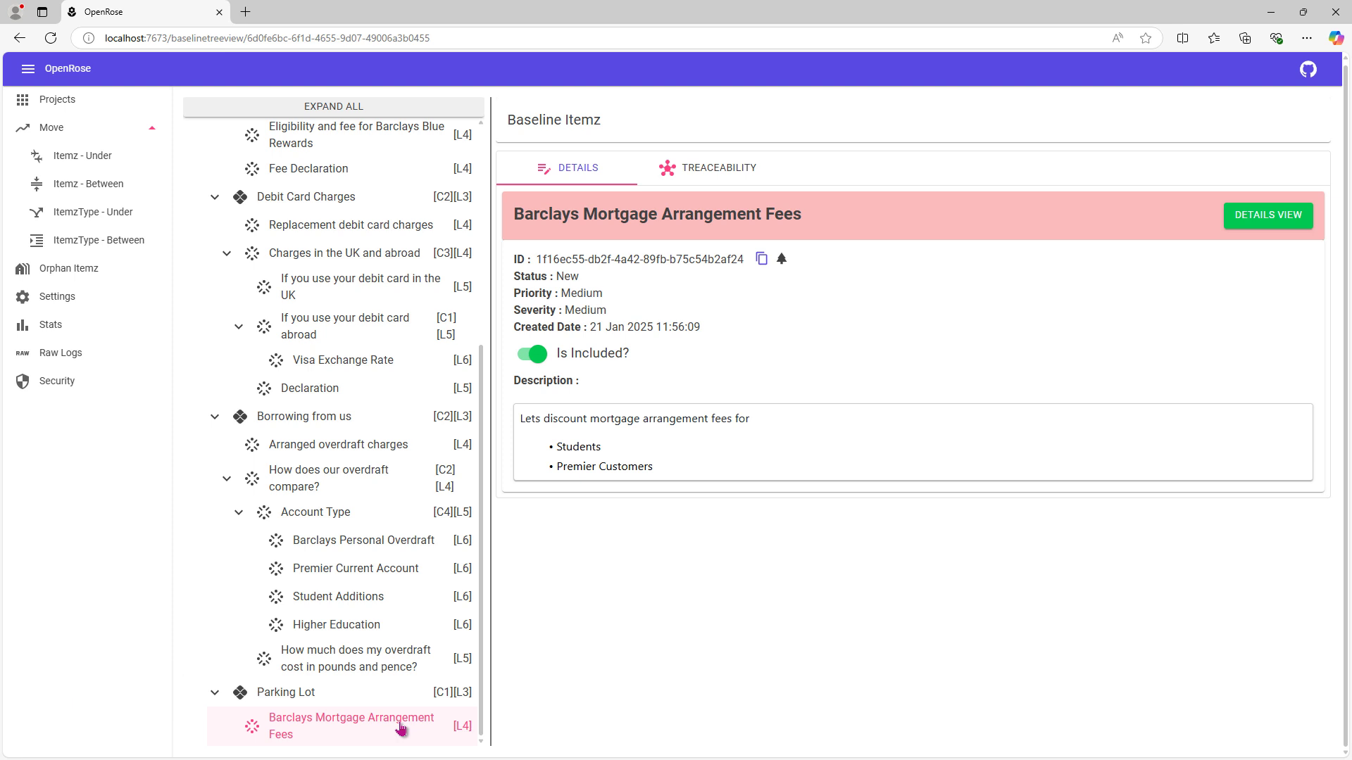
{"action": "left_click", "coordinate": [535, 362]}
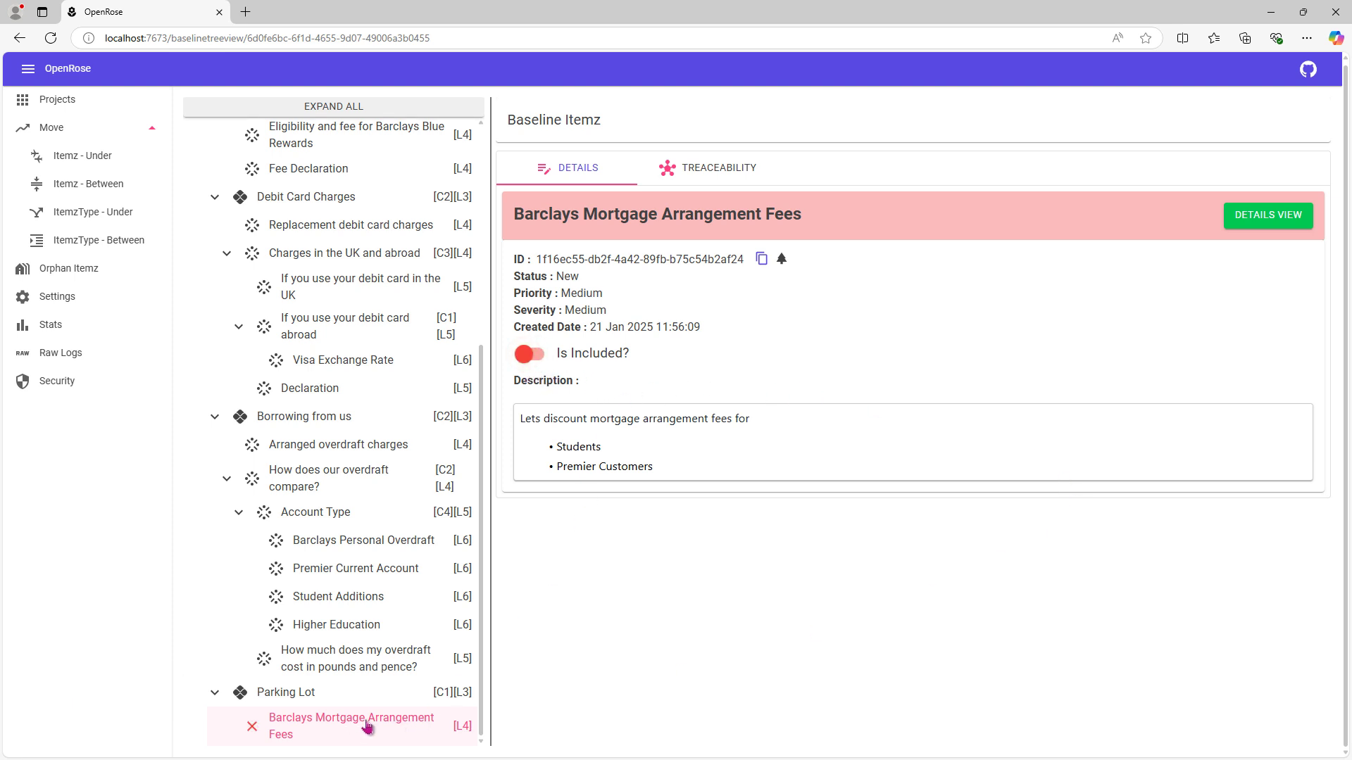
- Examine the baseline traces of "Premier Current Account" and "Student Additions"
{"action": "left_click", "coordinate": [344, 576]}
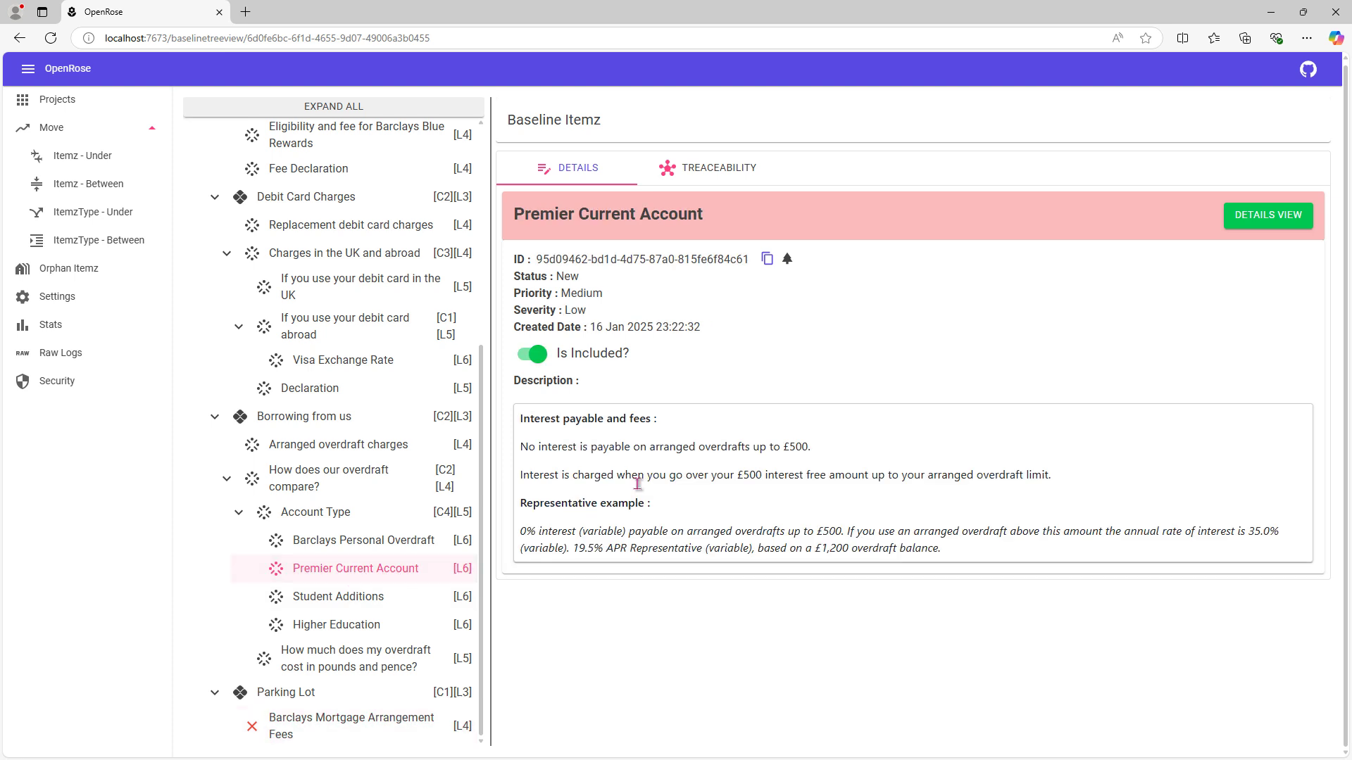
{"action": "left_click", "coordinate": [713, 169]}
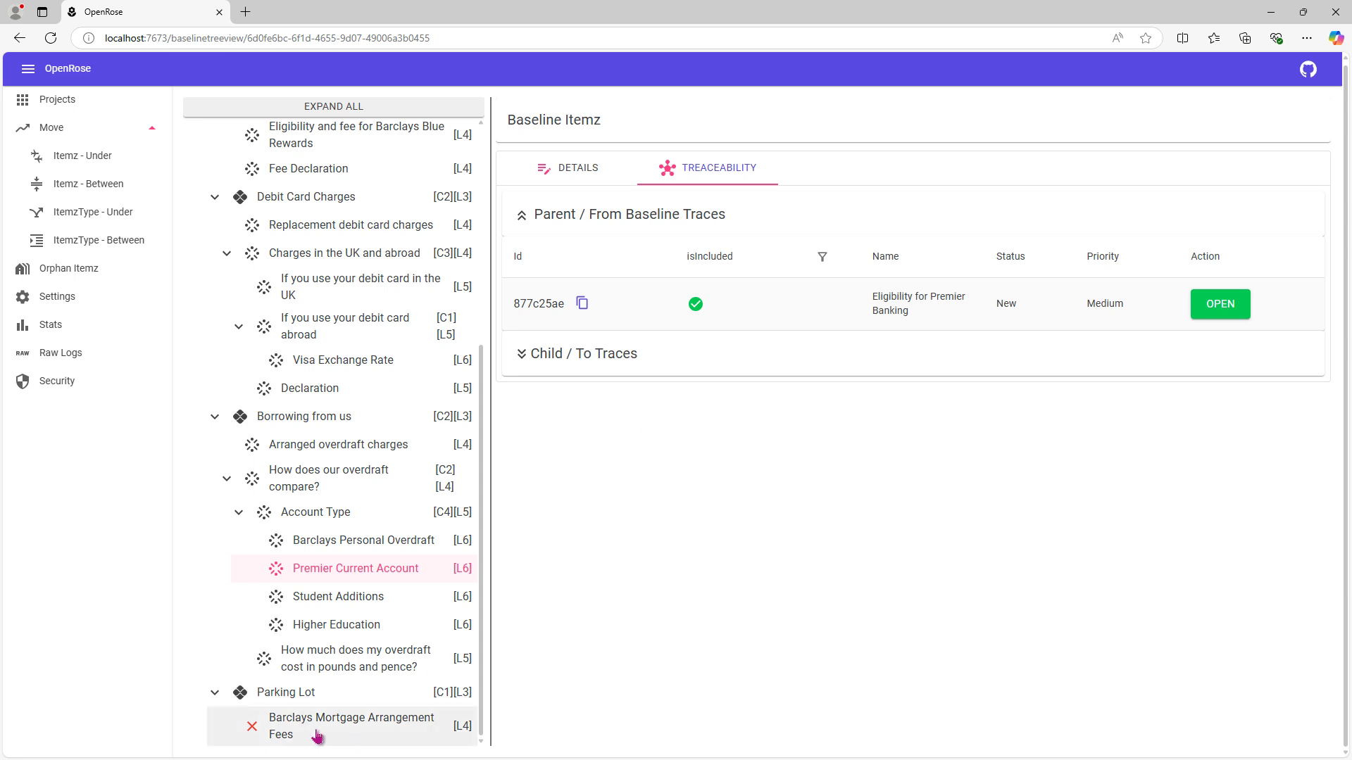
{"action": "left_click", "coordinate": [338, 599]}
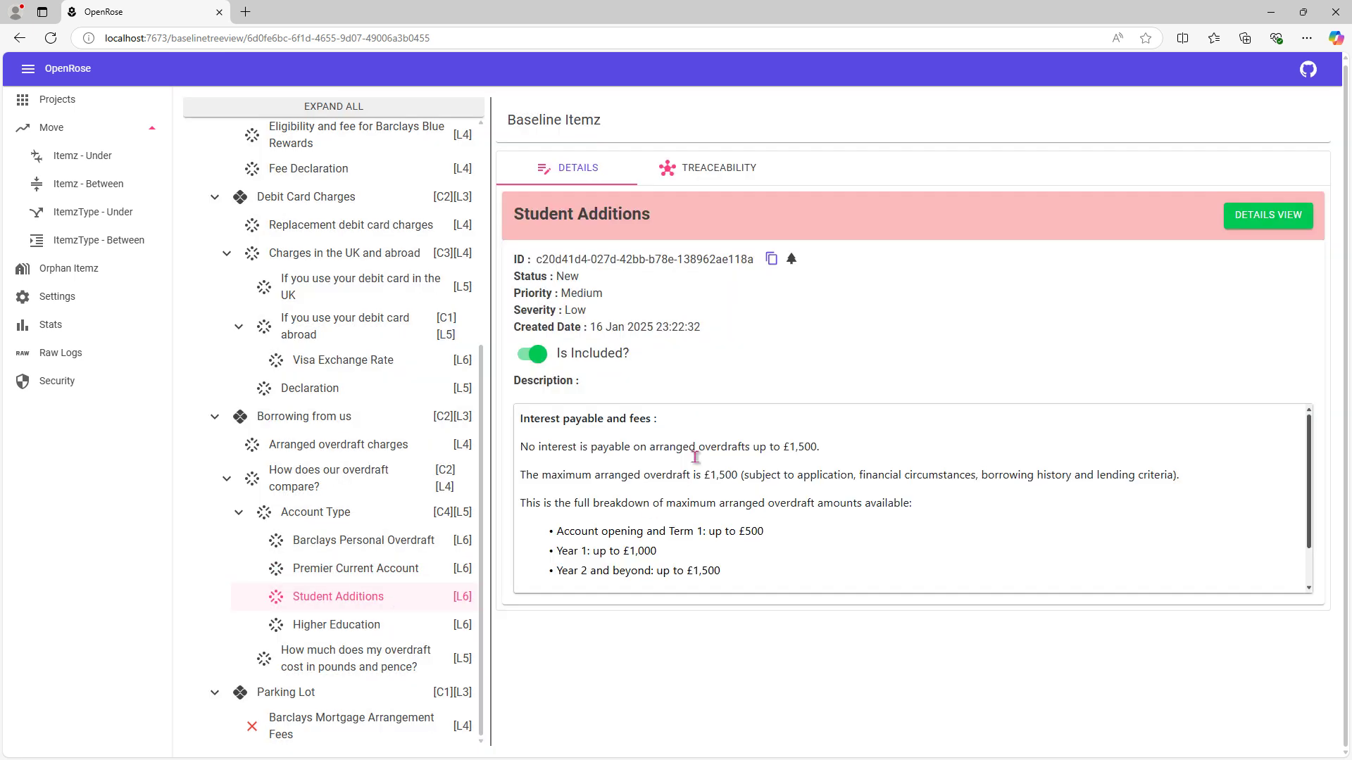
{"action": "left_click", "coordinate": [700, 172]}
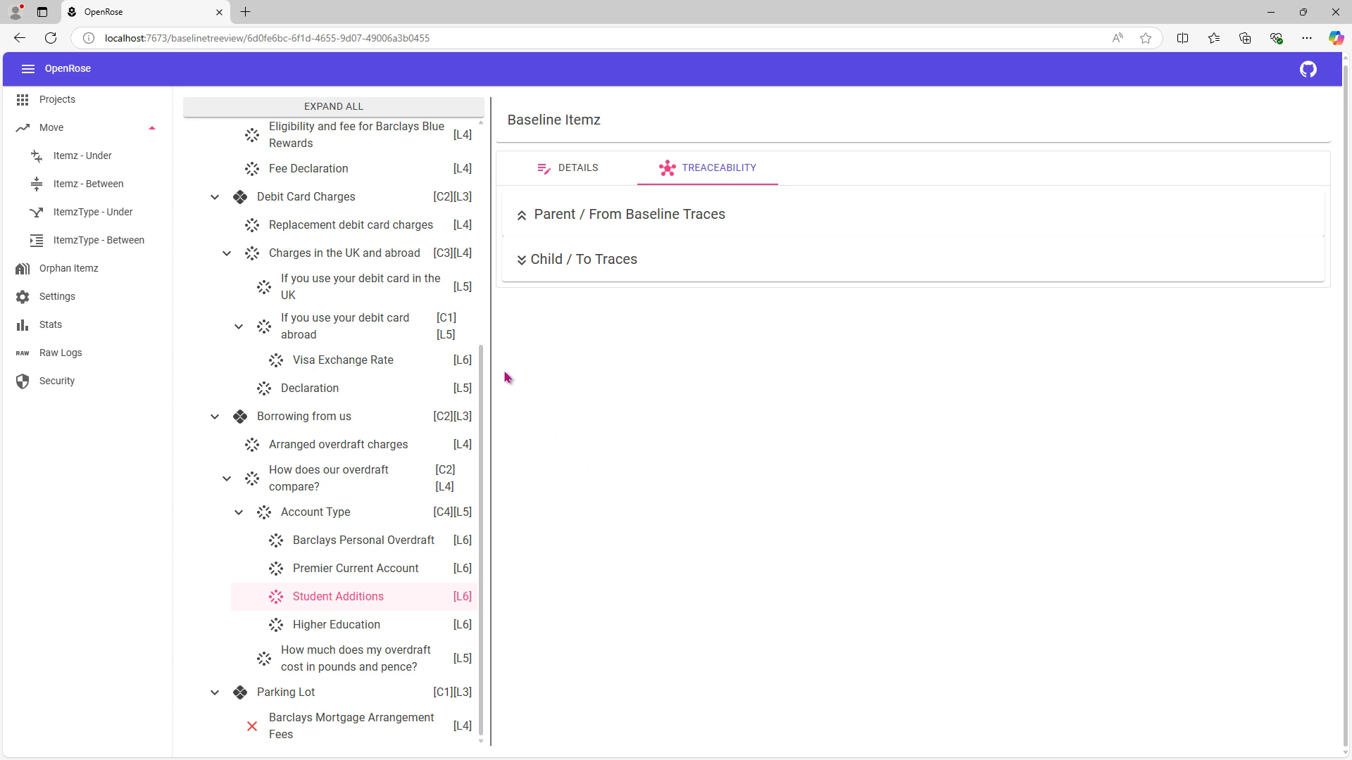
{"action": "scroll", "coordinate": [484, 324], "scroll_direction": "up", "scroll_amount": 5}
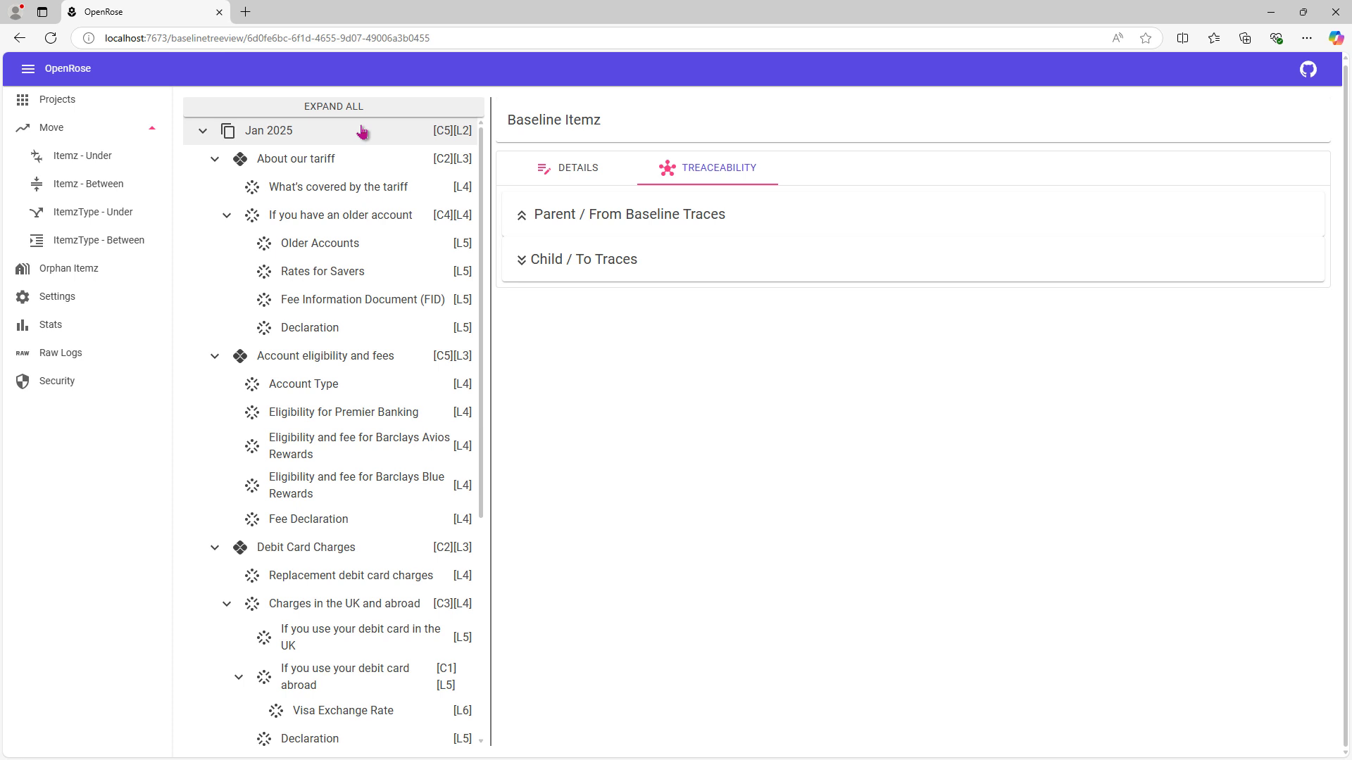
- Open the fully expanded tree of the project "Barclays tariff for personal customers" and display the project's baselines
{"action": "left_click", "coordinate": [54, 100]}
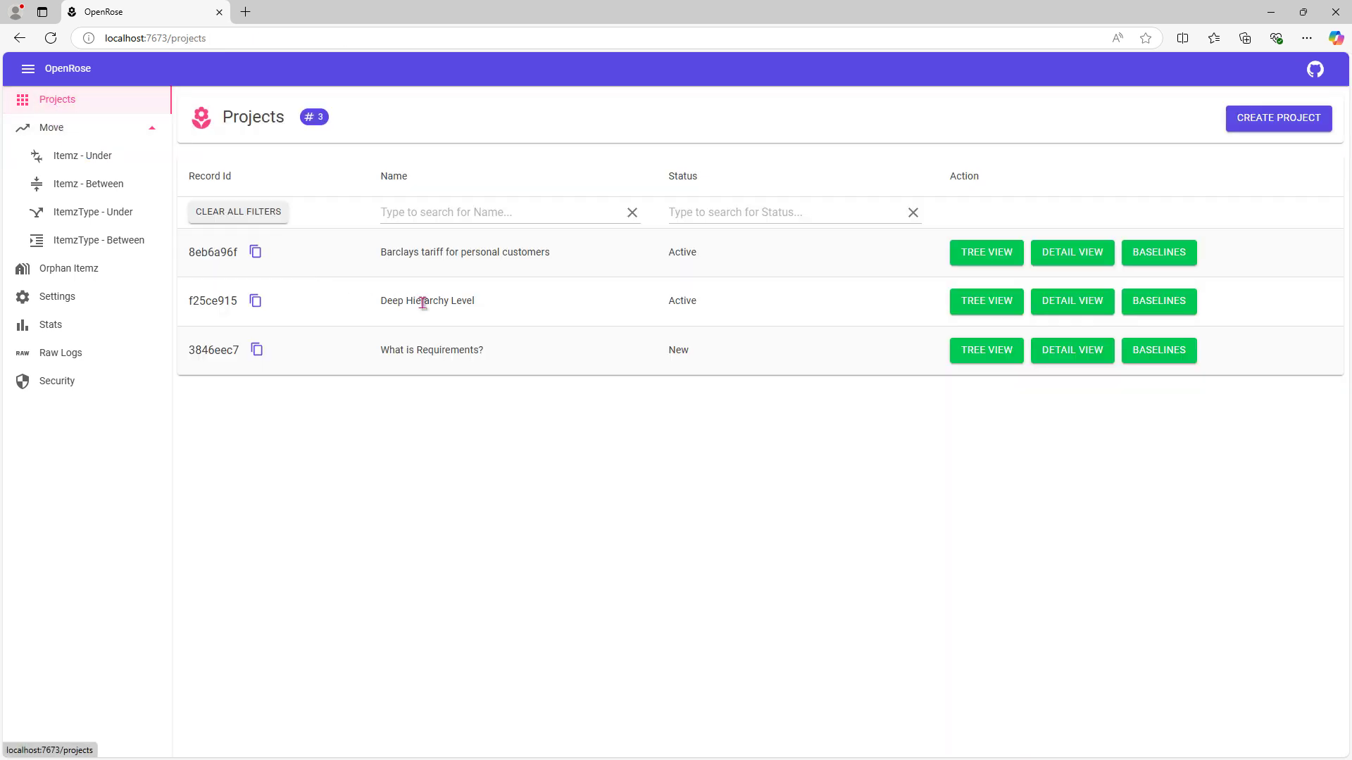
{"action": "left_click_drag", "start_coordinate": [368, 256], "coordinate": [556, 253]}
{"action": "left_click", "coordinate": [993, 258]}
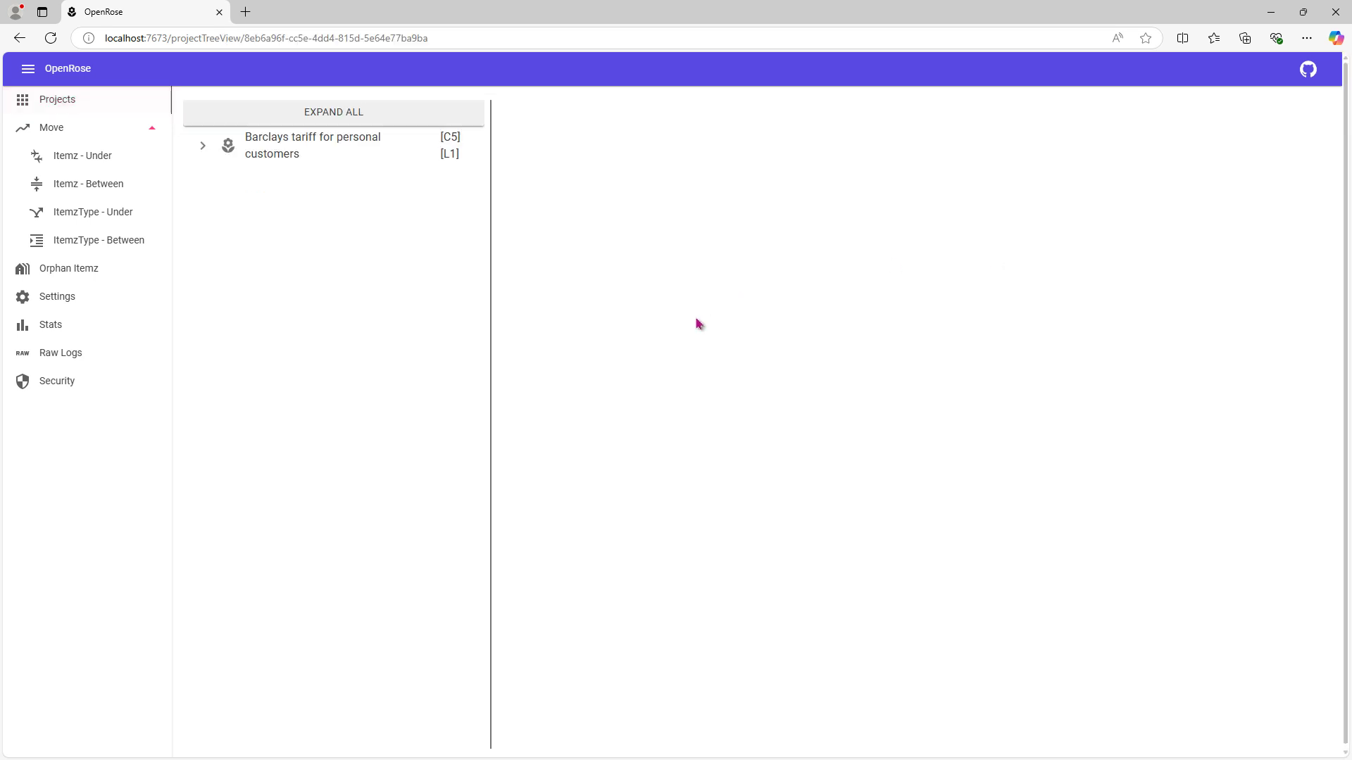
{"action": "left_click", "coordinate": [332, 111]}
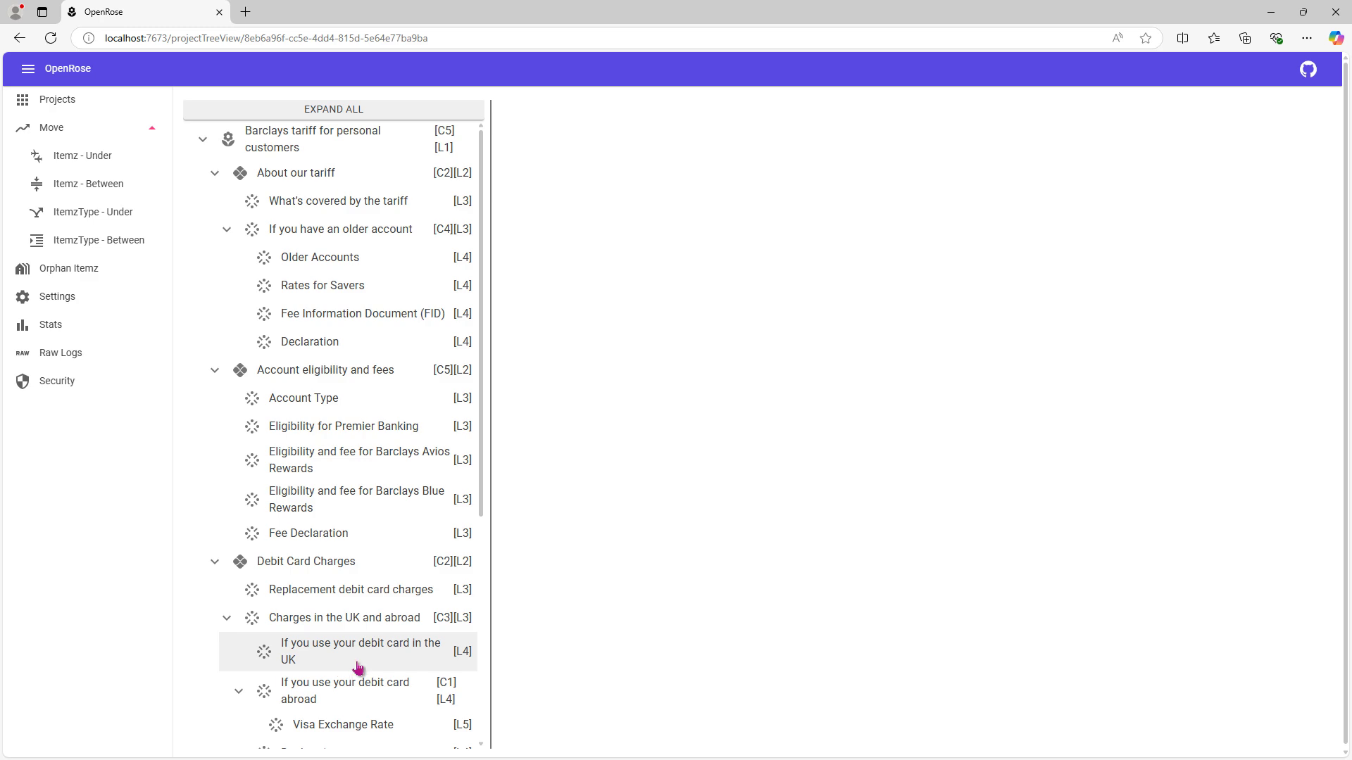
{"action": "left_click", "coordinate": [344, 141]}
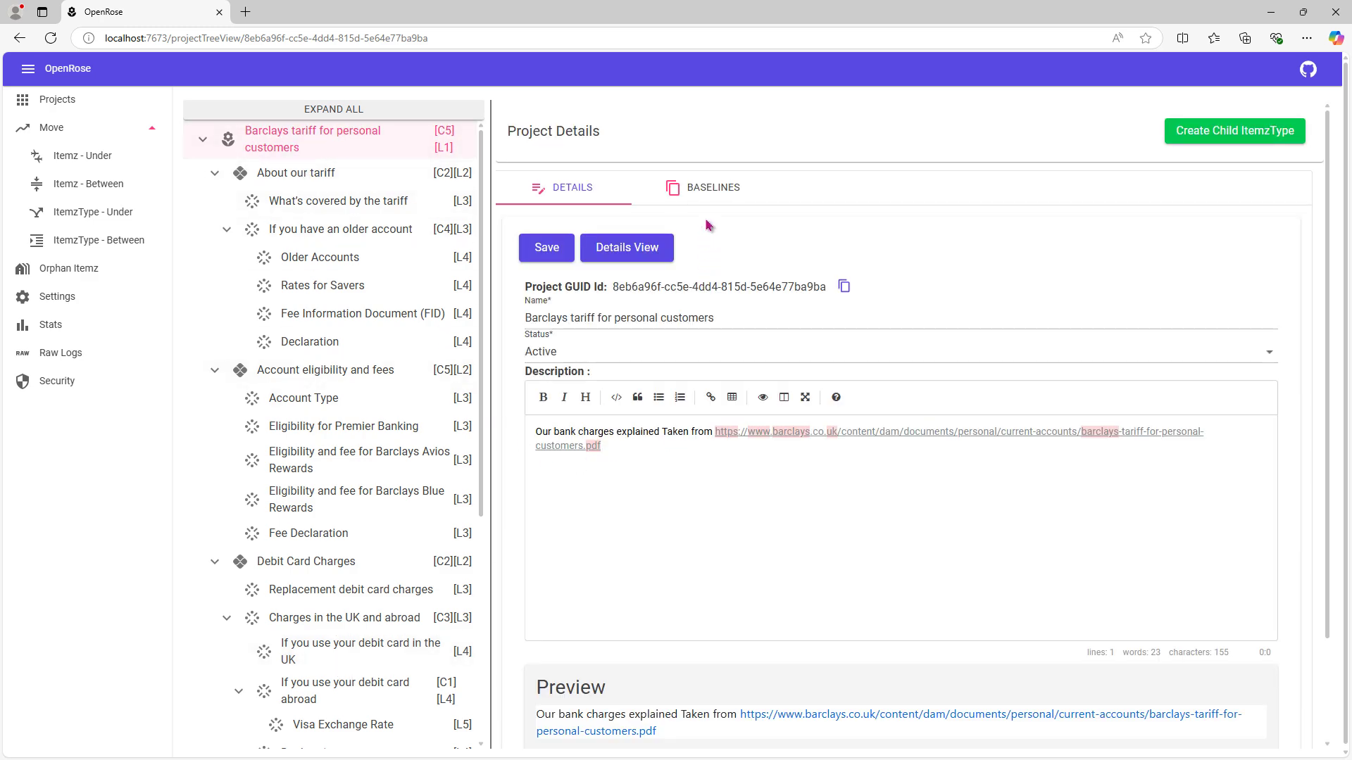
{"action": "left_click", "coordinate": [710, 187]}
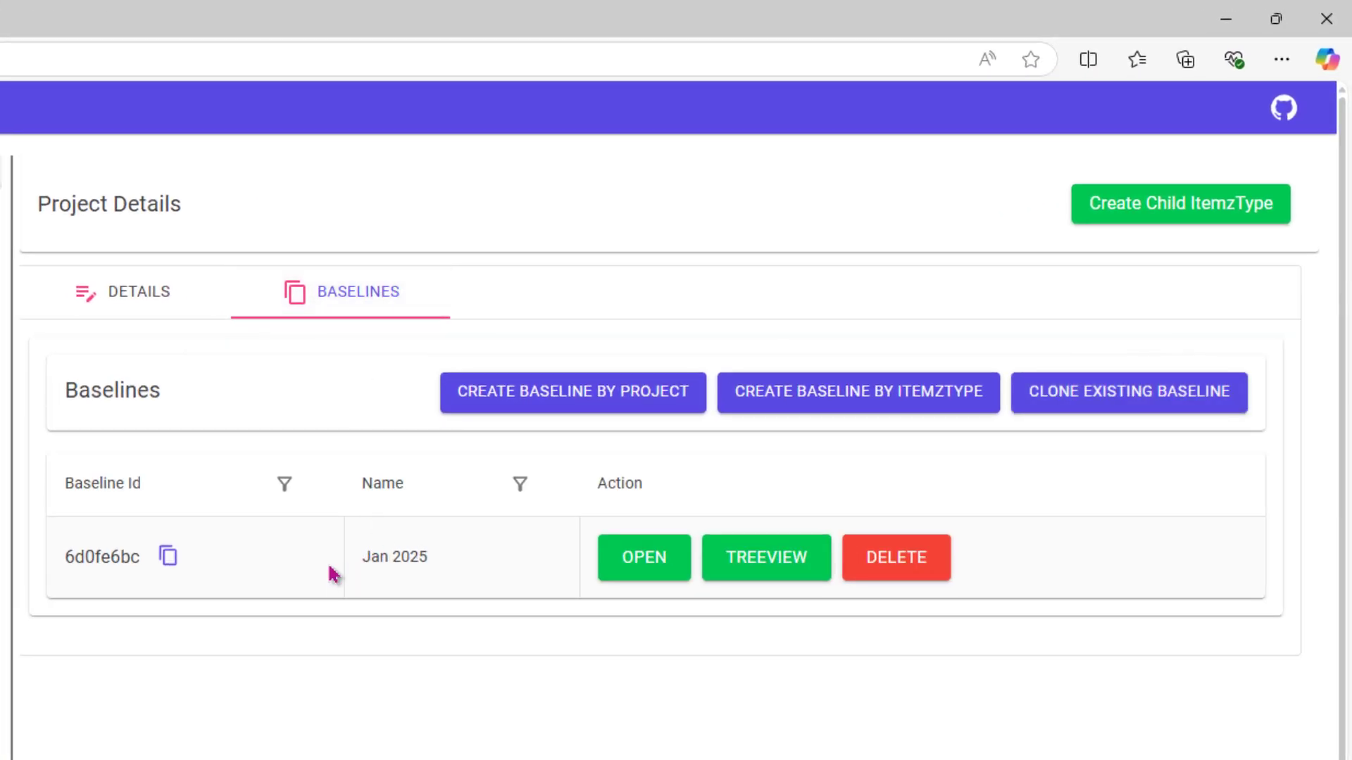
{"action": "left_click_drag", "start_coordinate": [359, 557], "coordinate": [427, 558]}
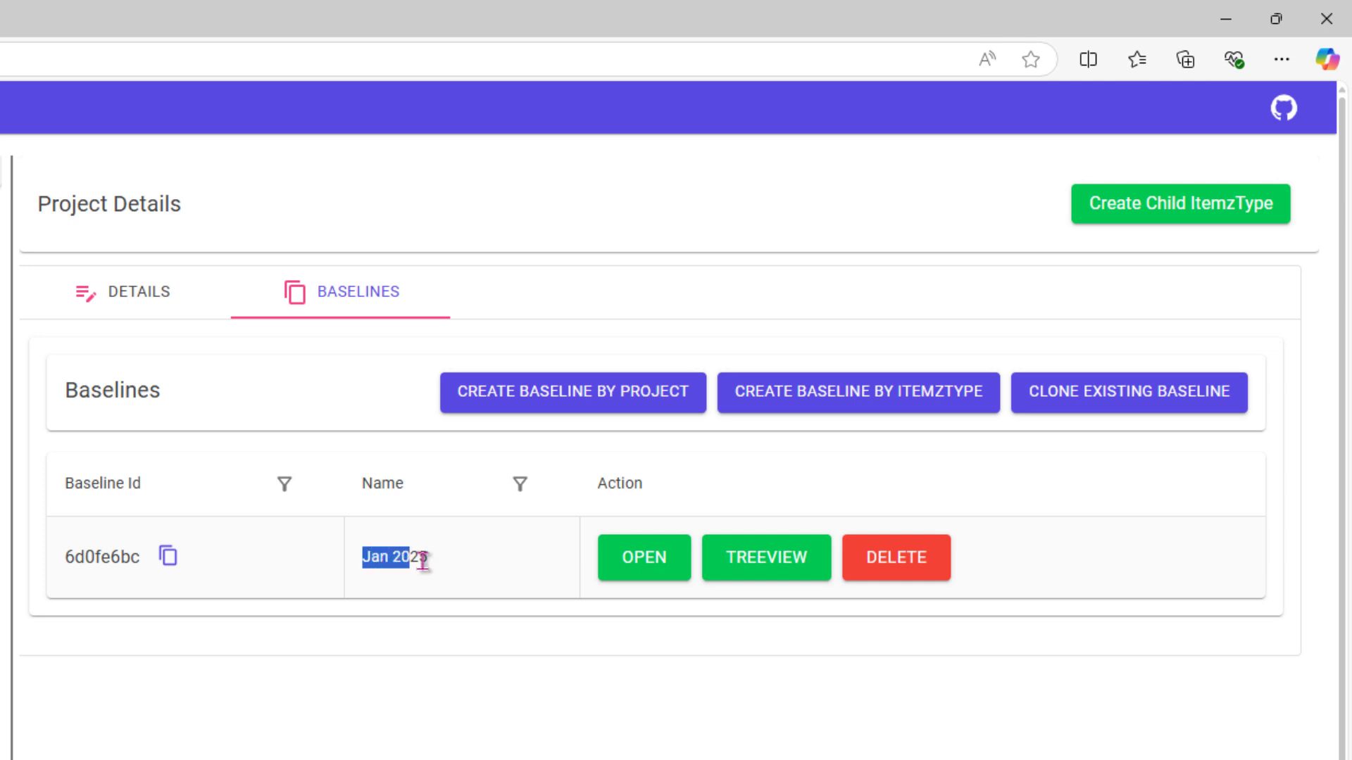
{"action": "left_click", "coordinate": [467, 571]}
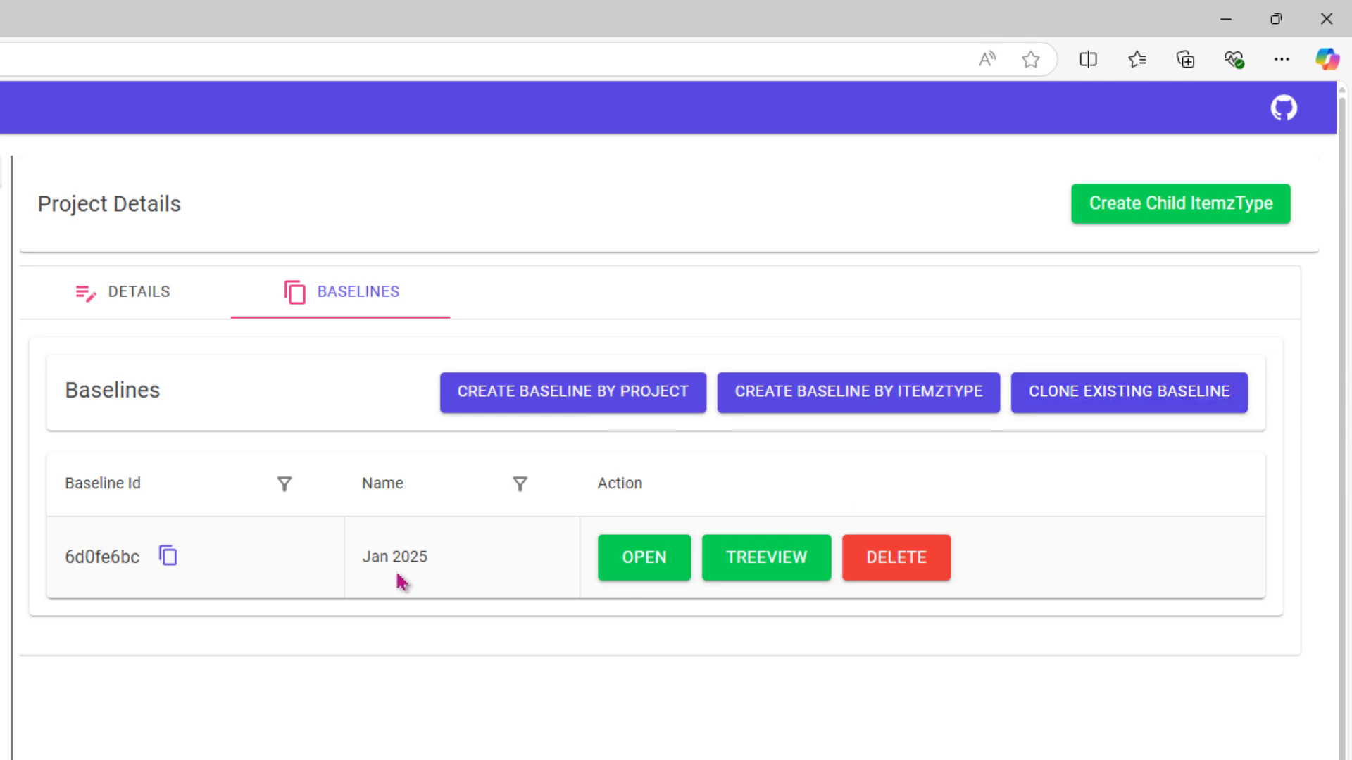
{"action": "left_click_drag", "start_coordinate": [359, 572], "coordinate": [435, 568]}
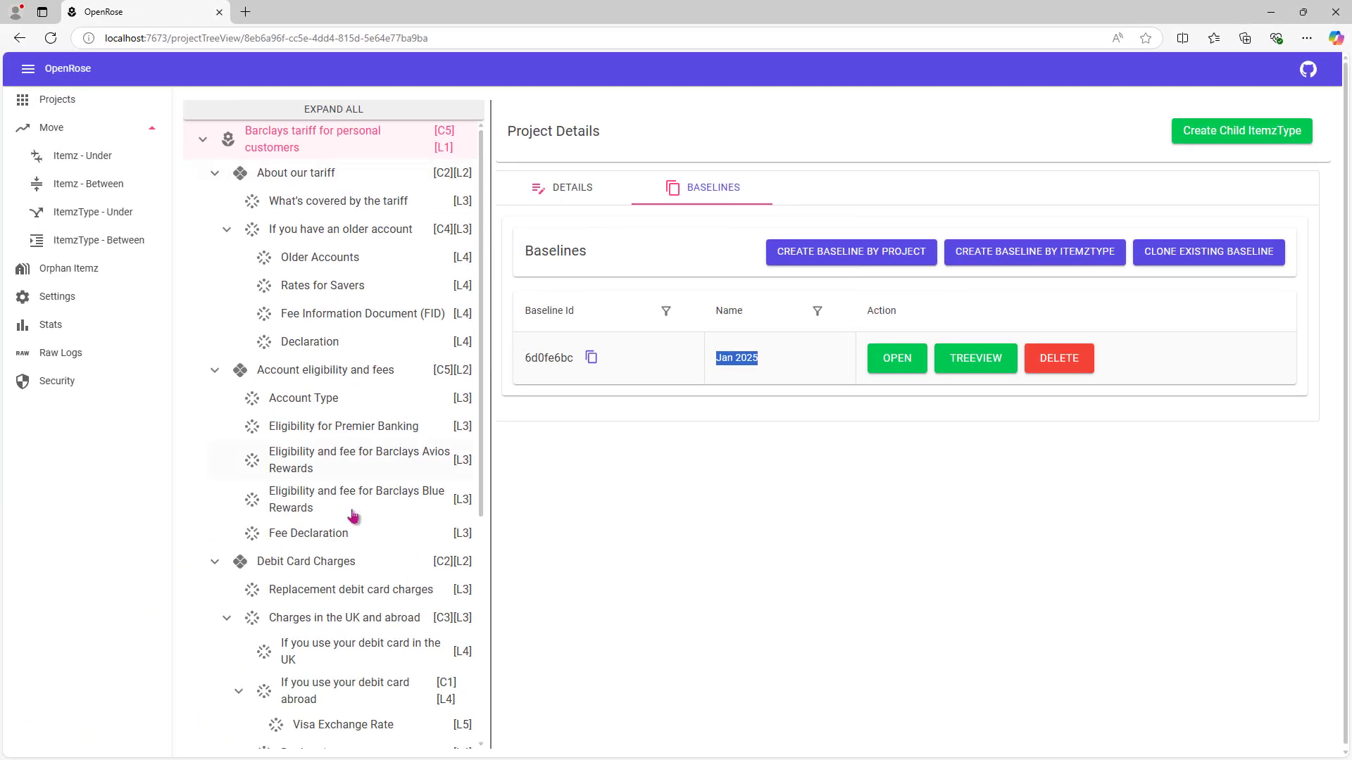
{"action": "left_click", "coordinate": [796, 361]}
{"action": "left_click_drag", "start_coordinate": [771, 365], "coordinate": [706, 360]}
{"action": "left_click", "coordinate": [807, 366]}
- Clone the "Jan 2025" baseline as "Feb 2025" with the description "Description for Feb 2025"
{"action": "left_click", "coordinate": [1172, 262]}
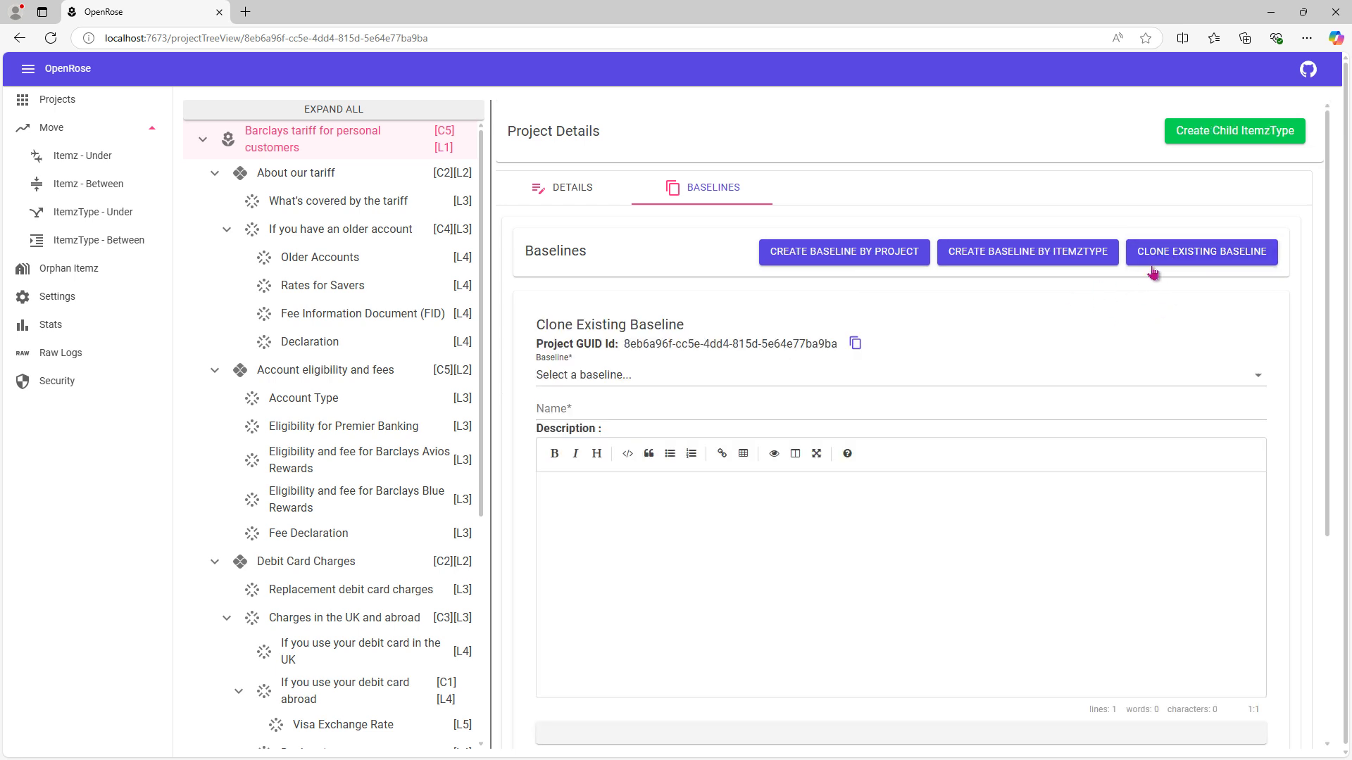
{"action": "left_click", "coordinate": [616, 377]}
{"action": "left_click", "coordinate": [587, 405]}
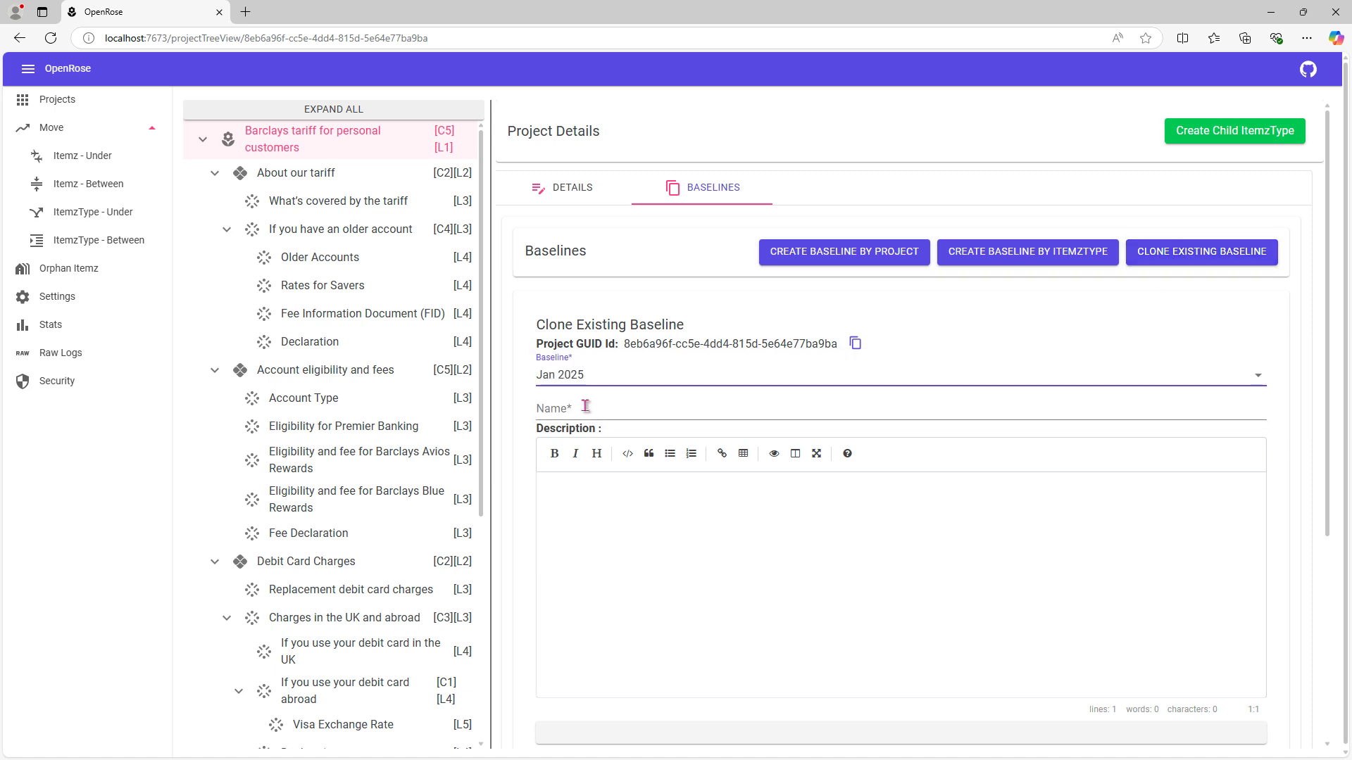
{"action": "left_click", "coordinate": [651, 407]}
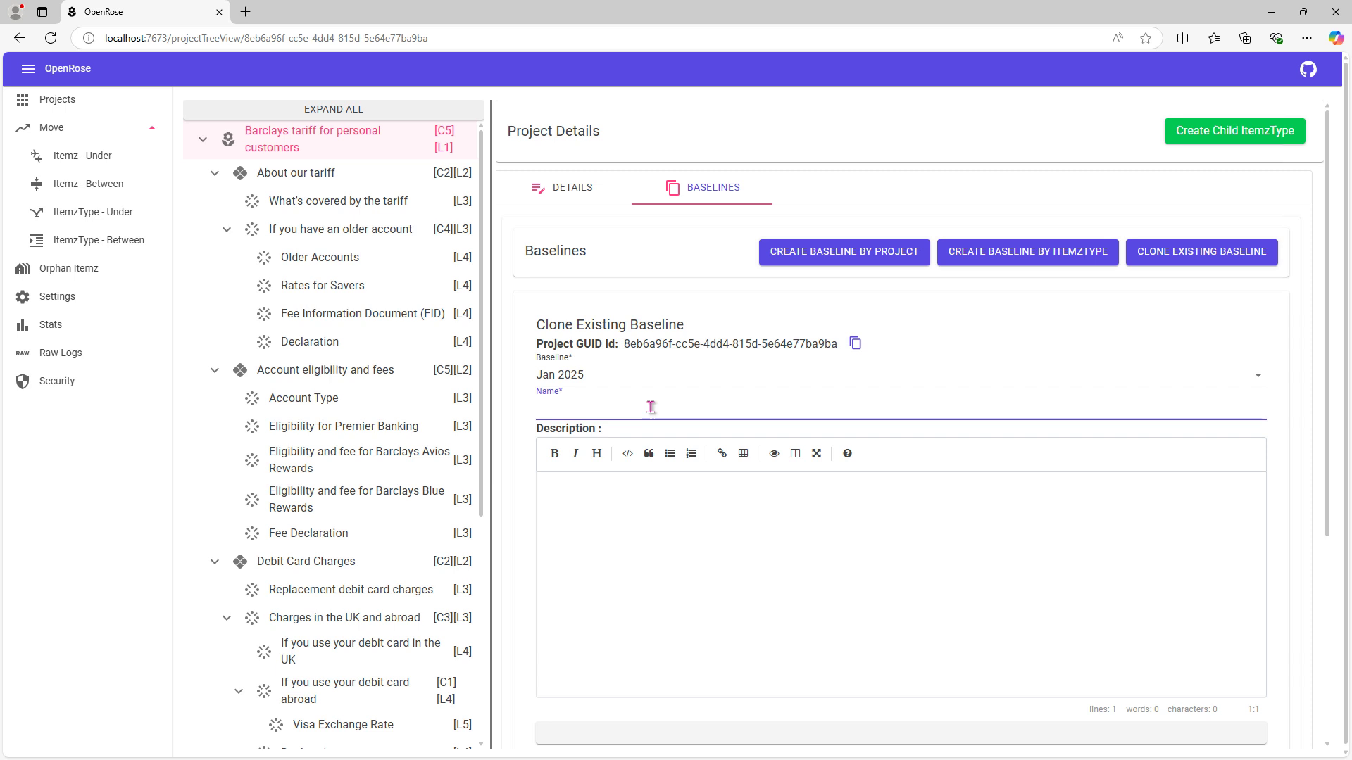
{"action": "type", "text": "Feb 2025"}
{"action": "key", "text": "Tab"}
{"action": "type", "text": "Desc"}
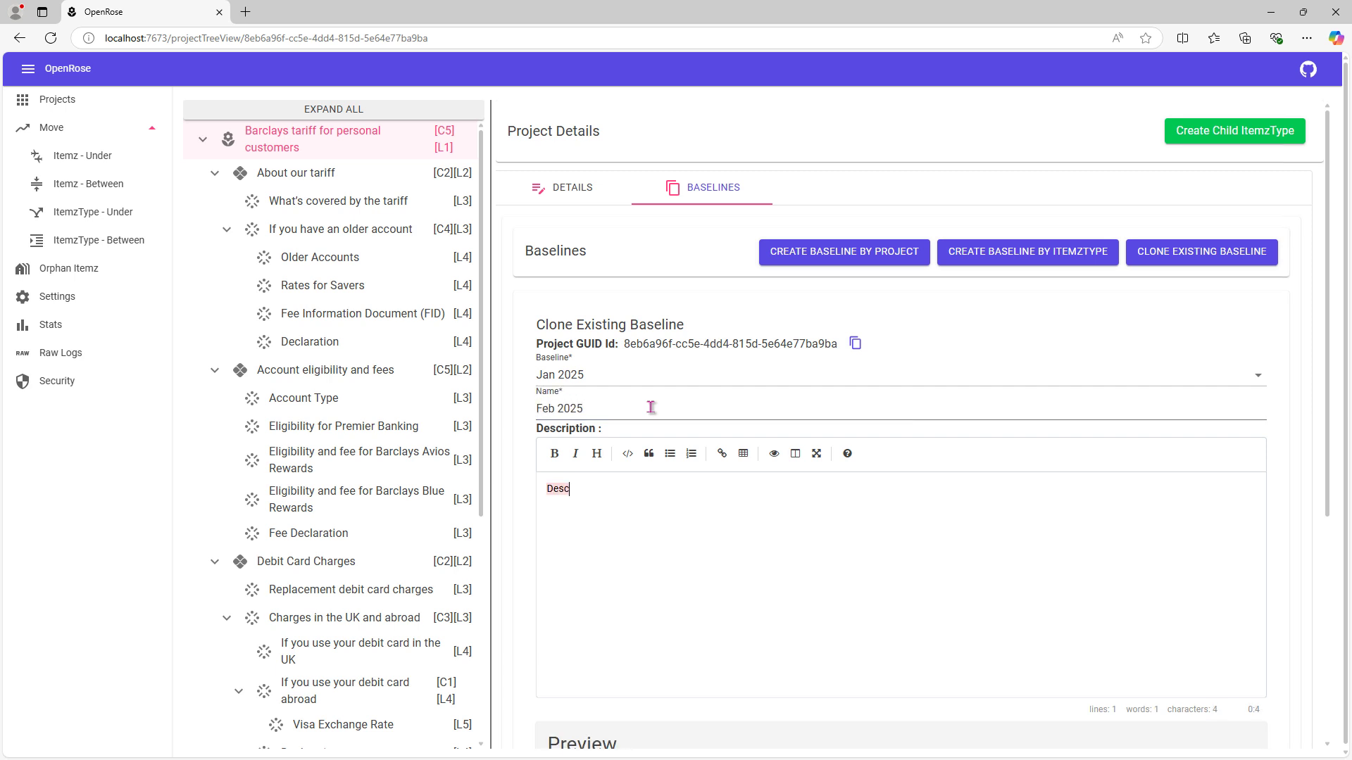
{"action": "type", "text": "ription for Feb 2025"}
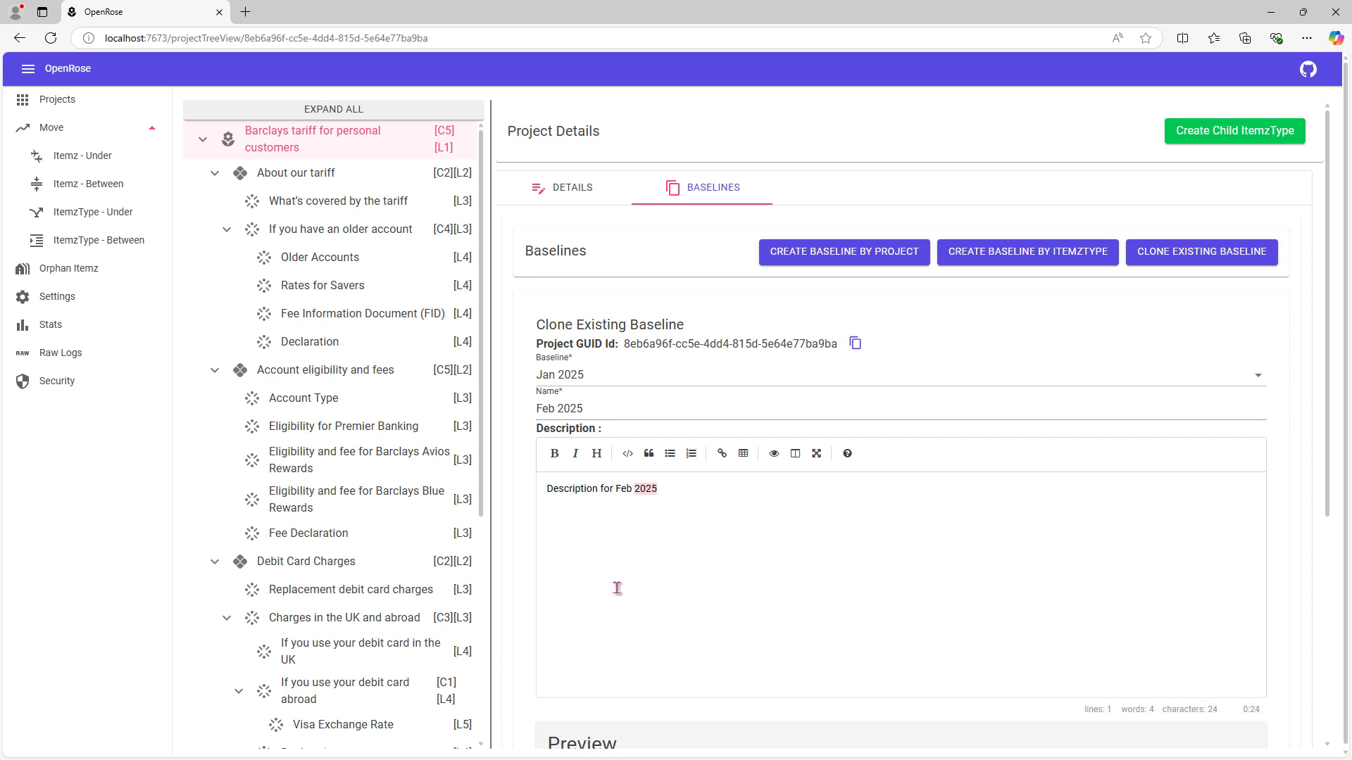
{"action": "scroll", "coordinate": [619, 588], "scroll_direction": "down", "scroll_amount": 4}
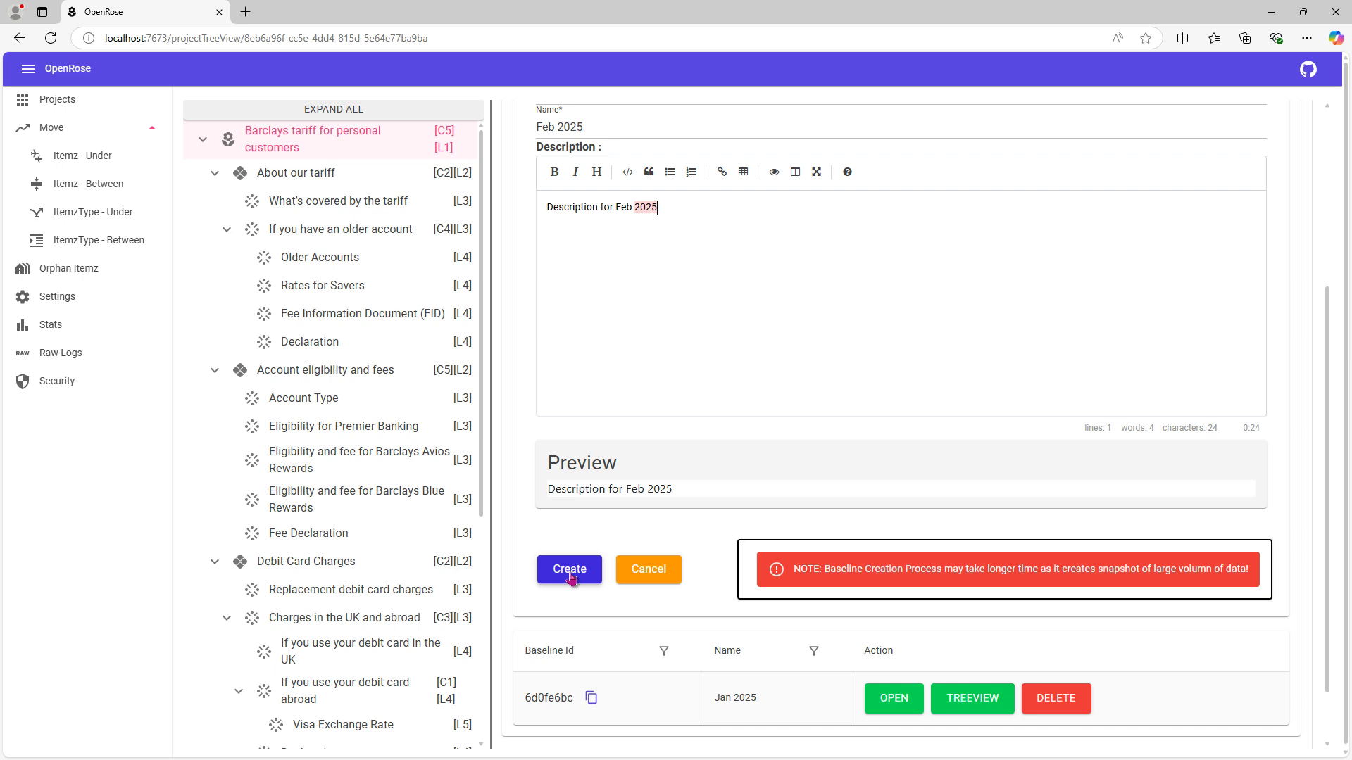
{"action": "left_click", "coordinate": [571, 577]}
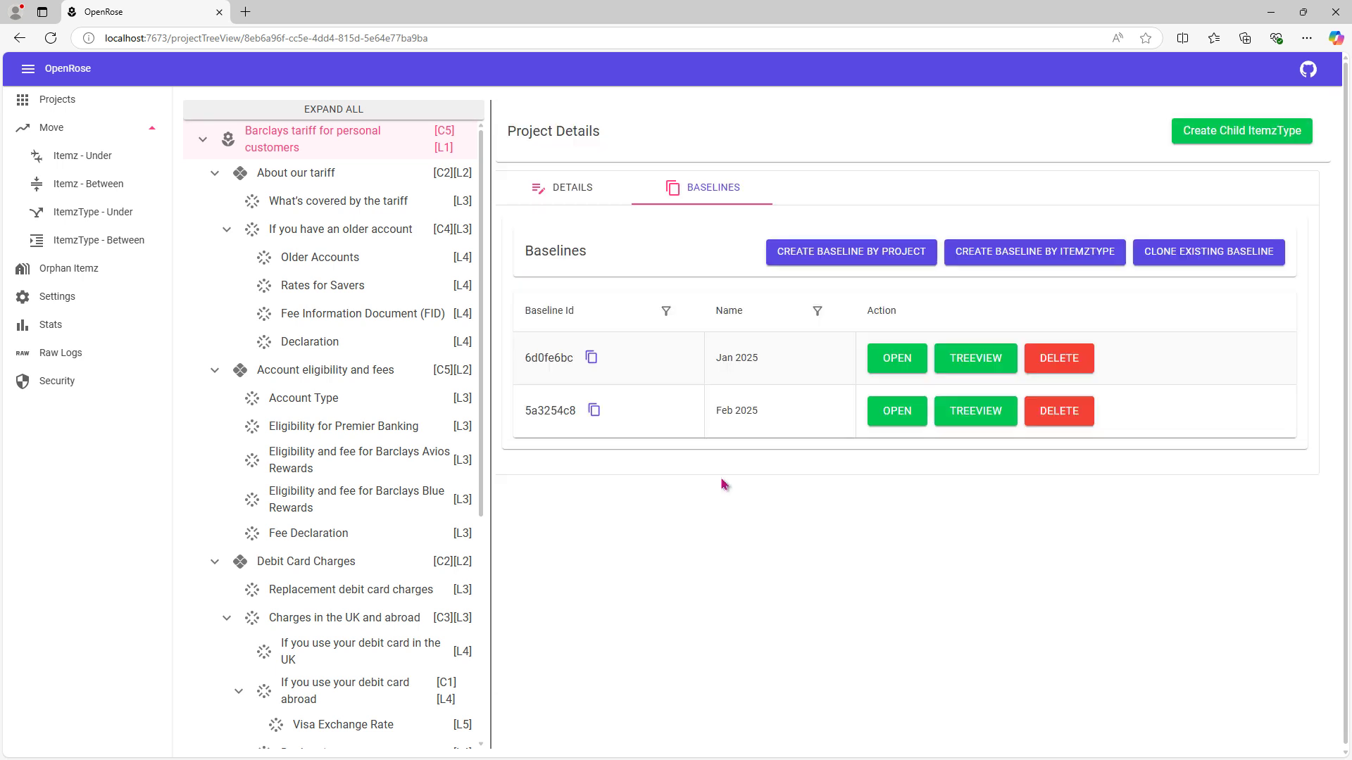
- Open the fully expanded tree of the "Feb 2025" baseline and view the details of "Barclays Mortgage Arrangement Fees" under Parking Lot
{"action": "left_click", "coordinate": [976, 422]}
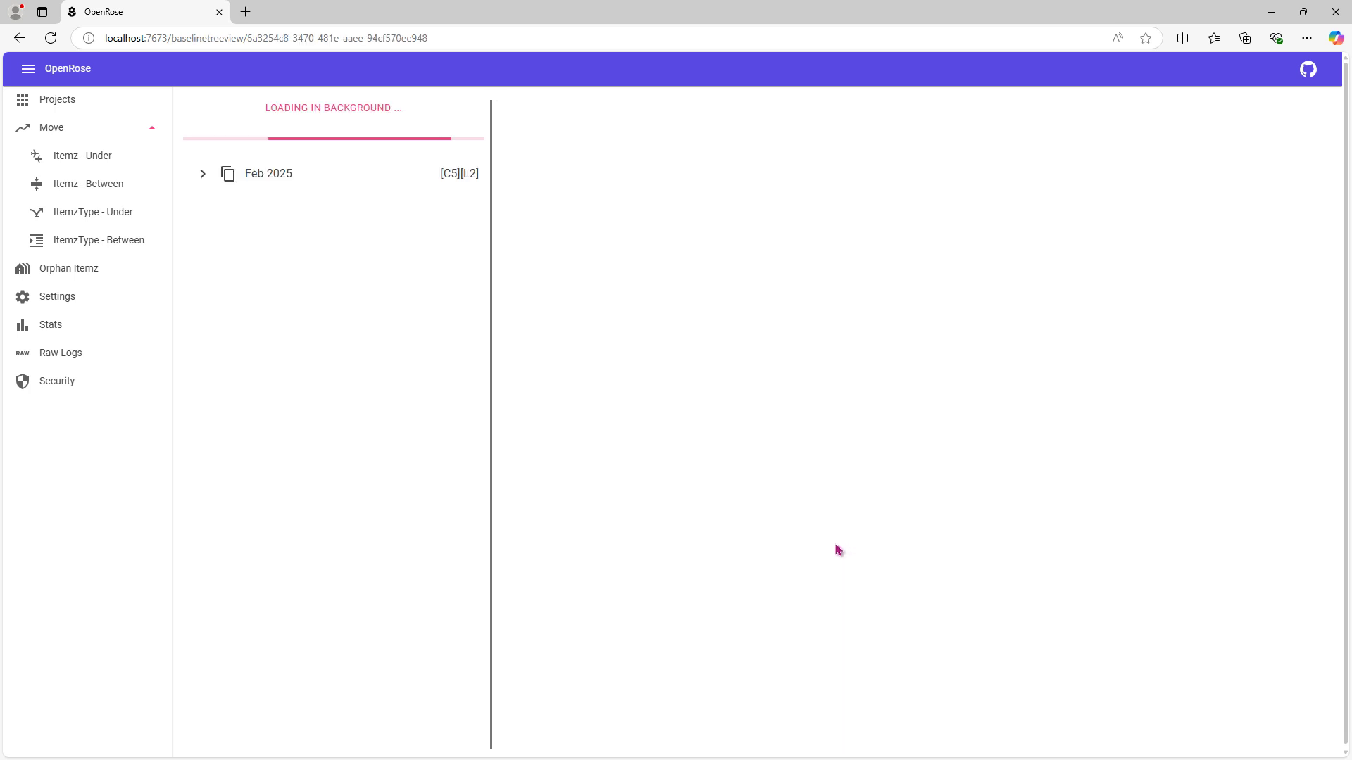
{"action": "left_click", "coordinate": [320, 119]}
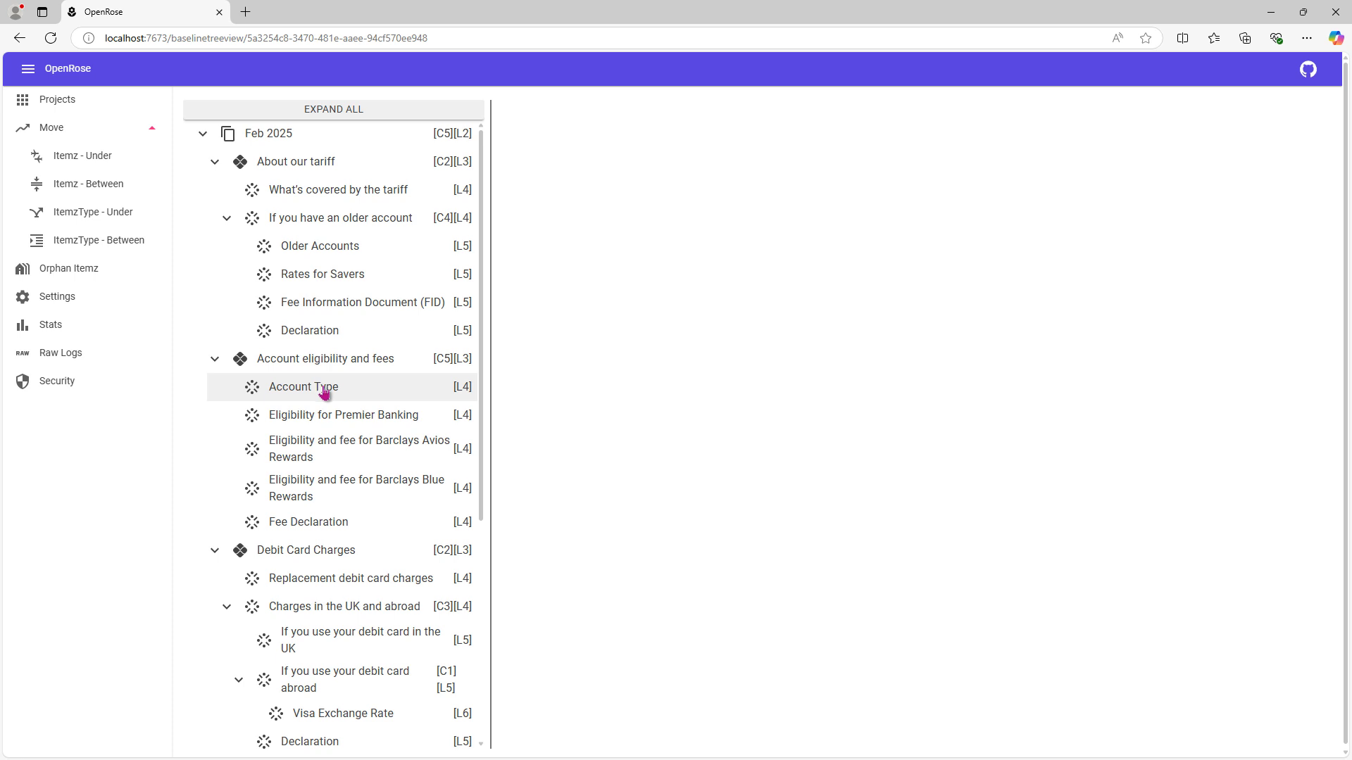
{"action": "scroll", "coordinate": [326, 401], "scroll_direction": "down", "scroll_amount": 5}
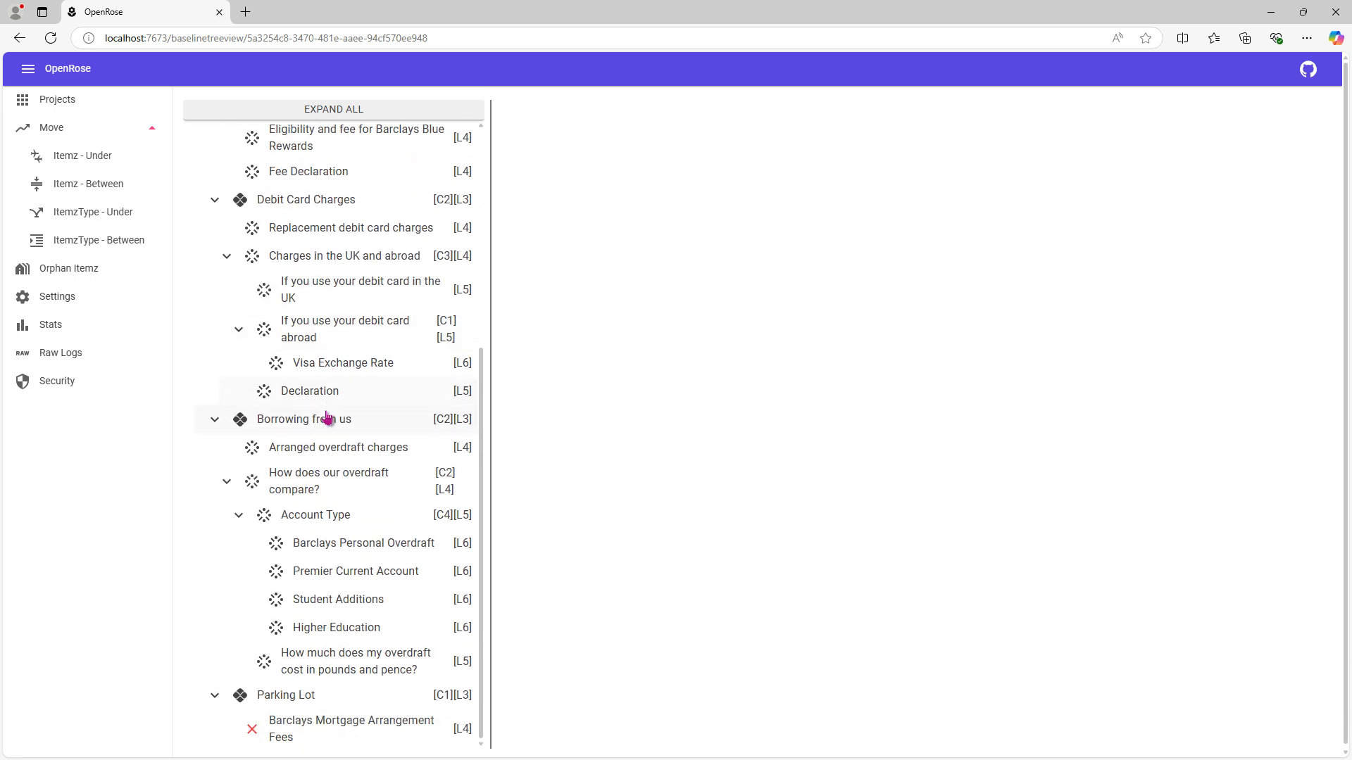
{"action": "left_click", "coordinate": [313, 729]}
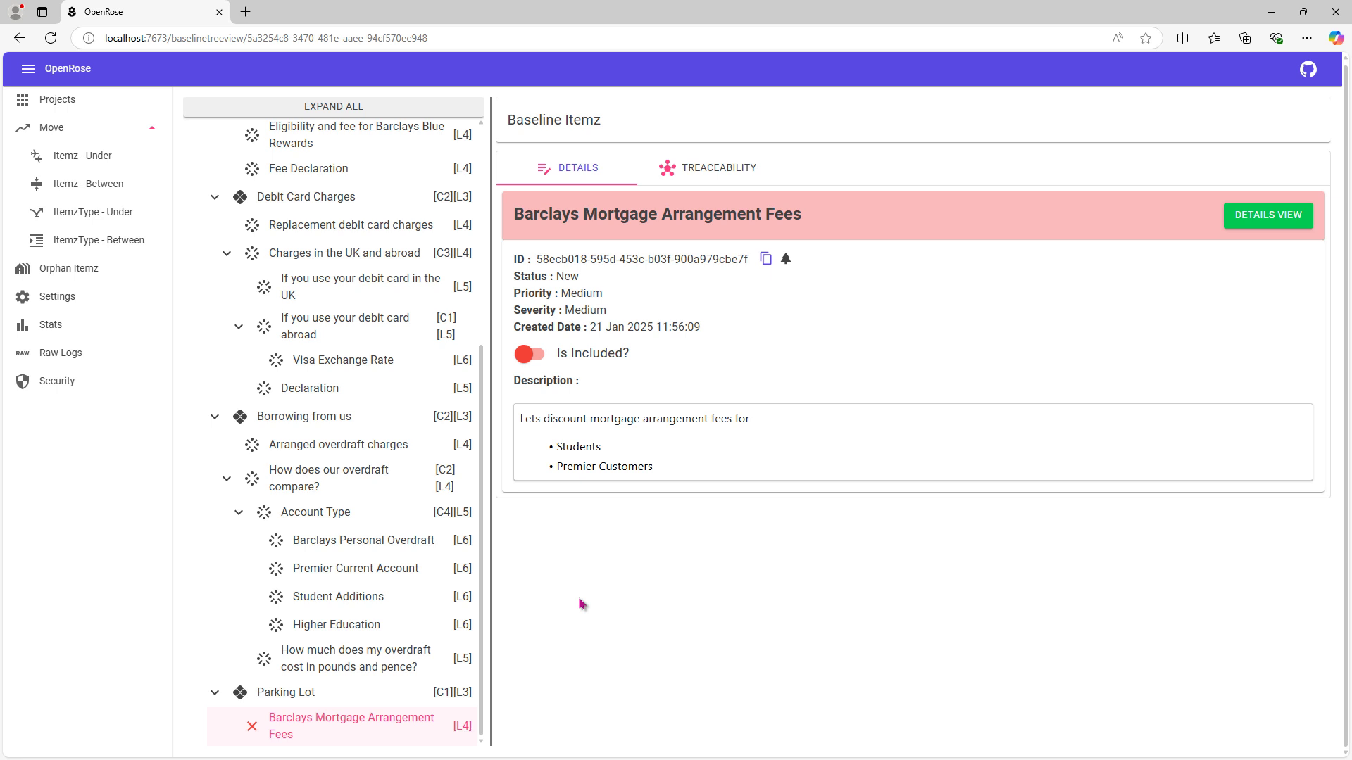
- Check the baseline traces of "Premier Current Account" and "Student Additions" in the "Feb 2025" baseline
{"action": "left_click", "coordinate": [355, 580]}
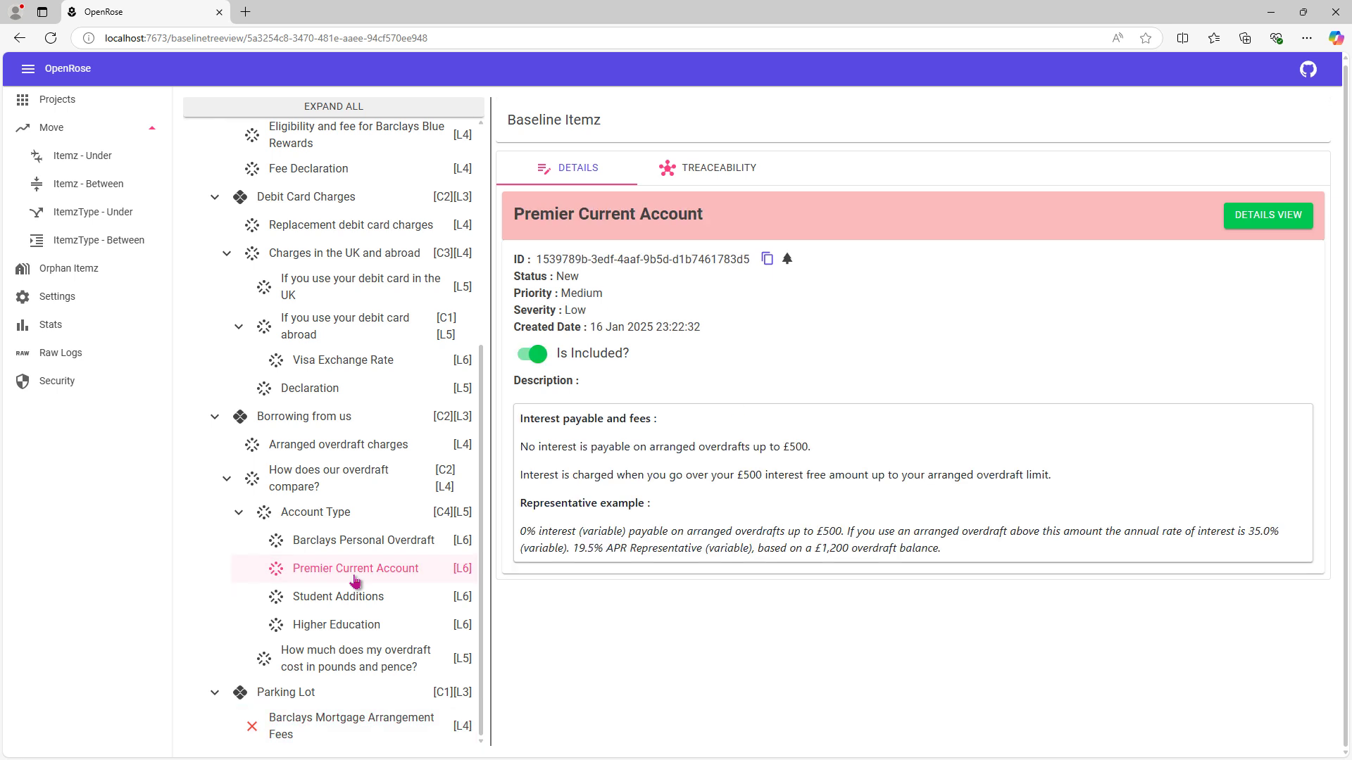
{"action": "left_click", "coordinate": [727, 170]}
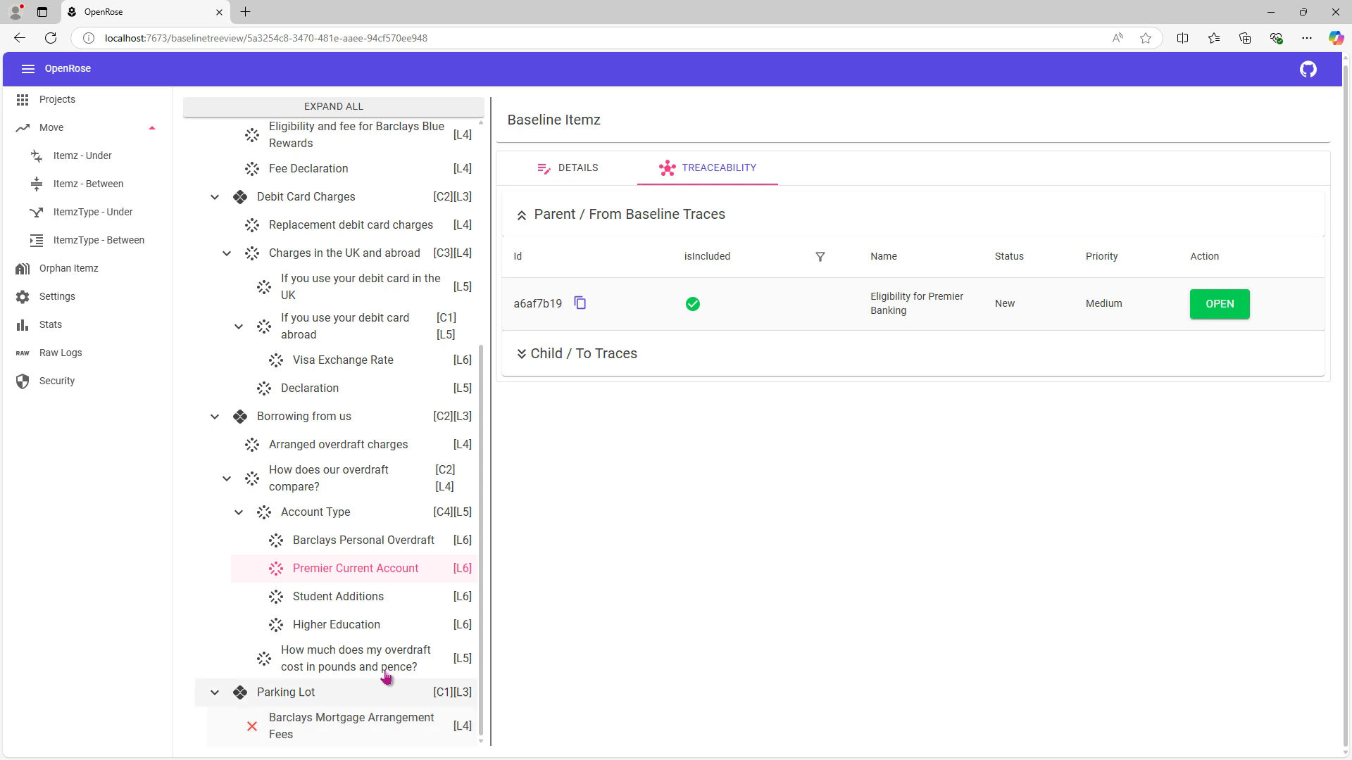
{"action": "left_click", "coordinate": [371, 600]}
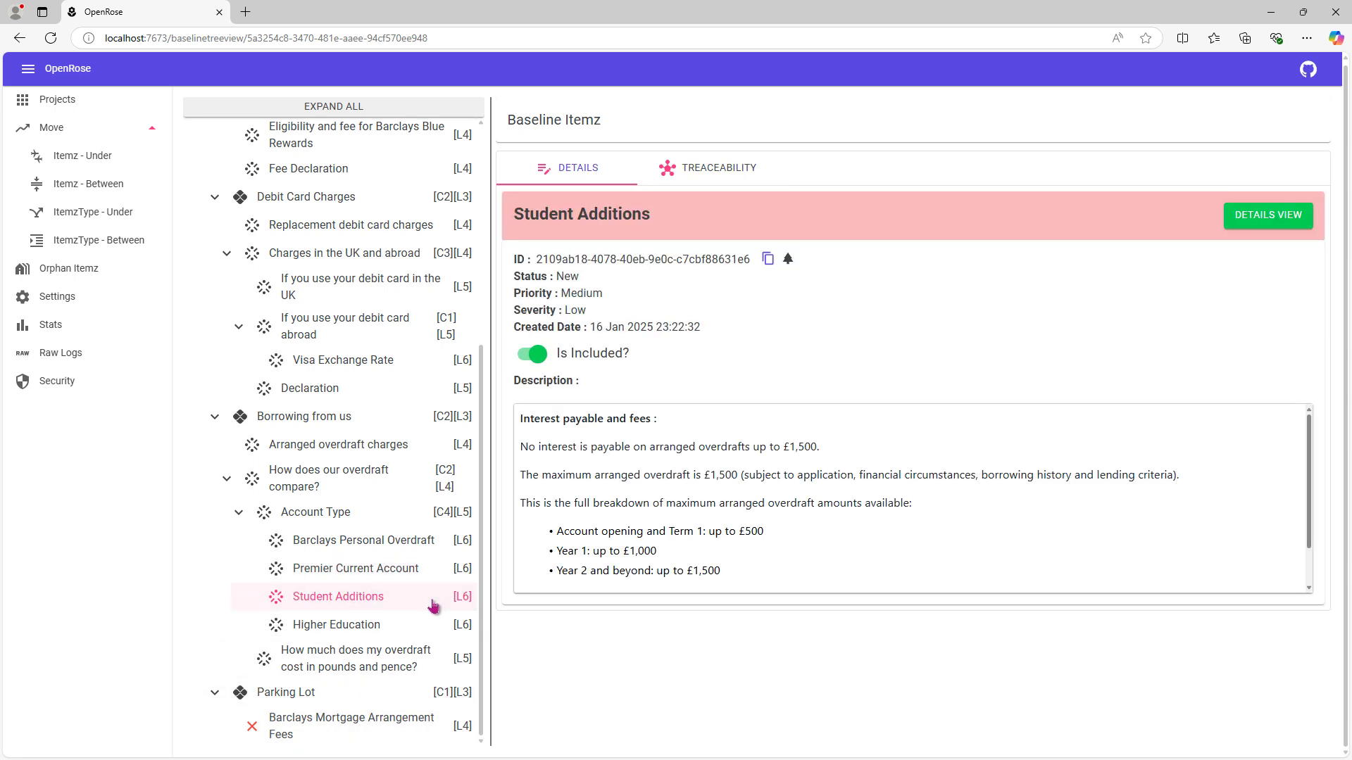
{"action": "left_click", "coordinate": [711, 169]}
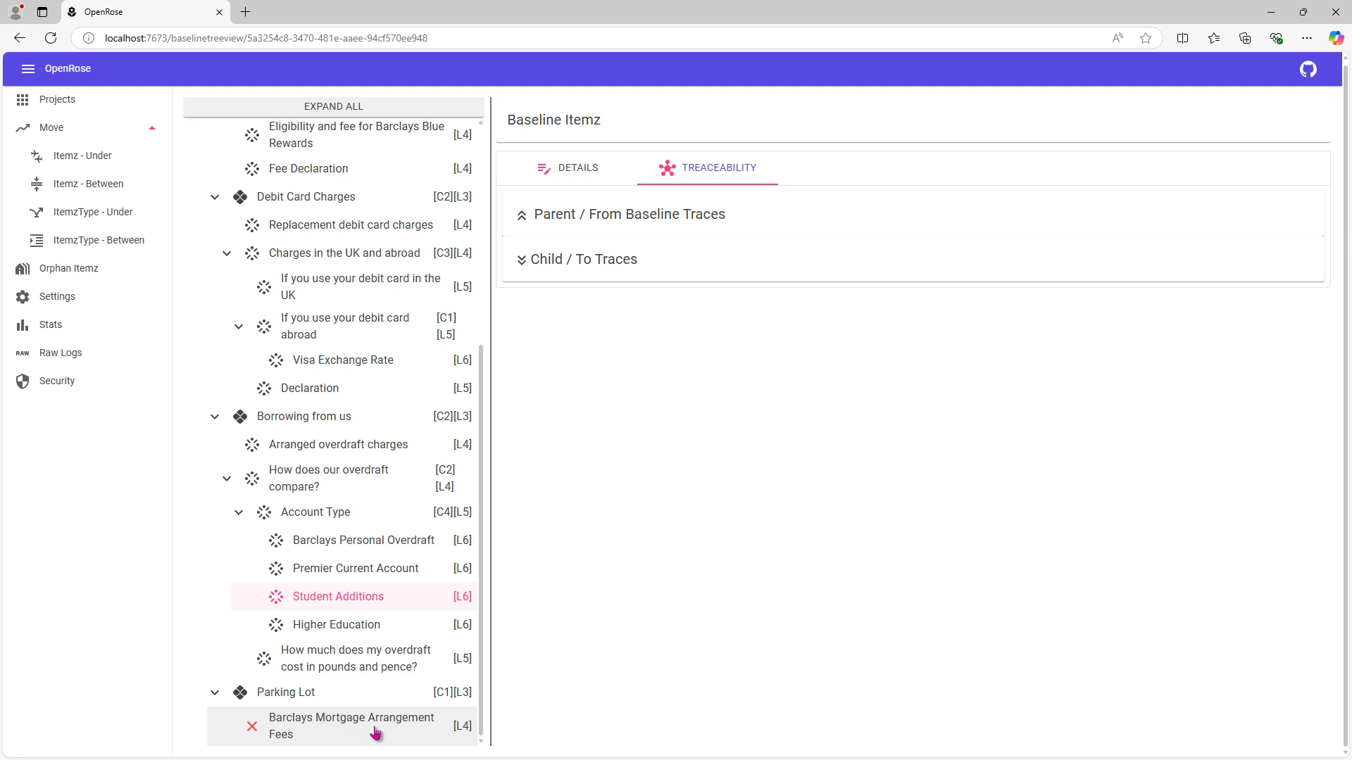
- Exclude "Premier Current Account" from the "Feb 2025" baseline and check the baseline traces of "Eligibility for Premier Banking"
{"action": "left_click", "coordinate": [367, 572]}
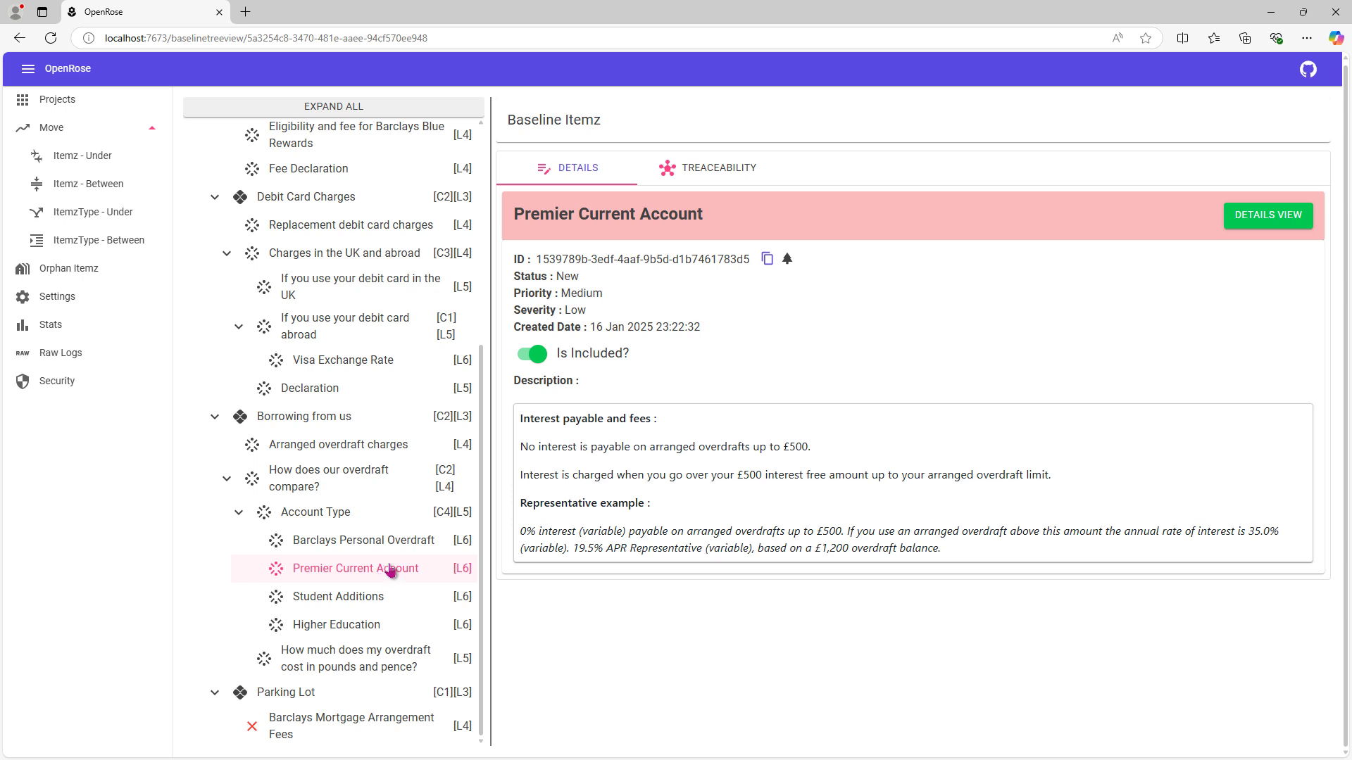
{"action": "left_click", "coordinate": [536, 361]}
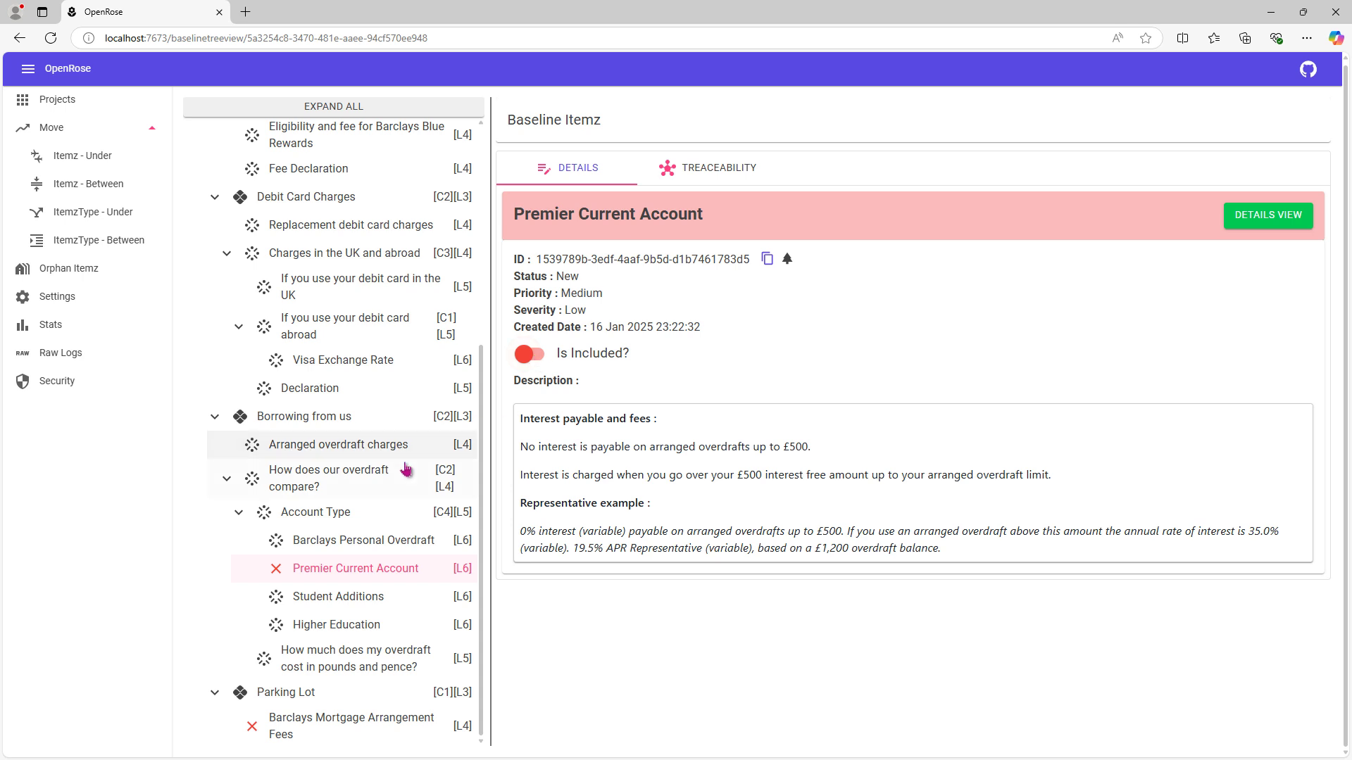
{"action": "scroll", "coordinate": [357, 371], "scroll_direction": "up", "scroll_amount": 3}
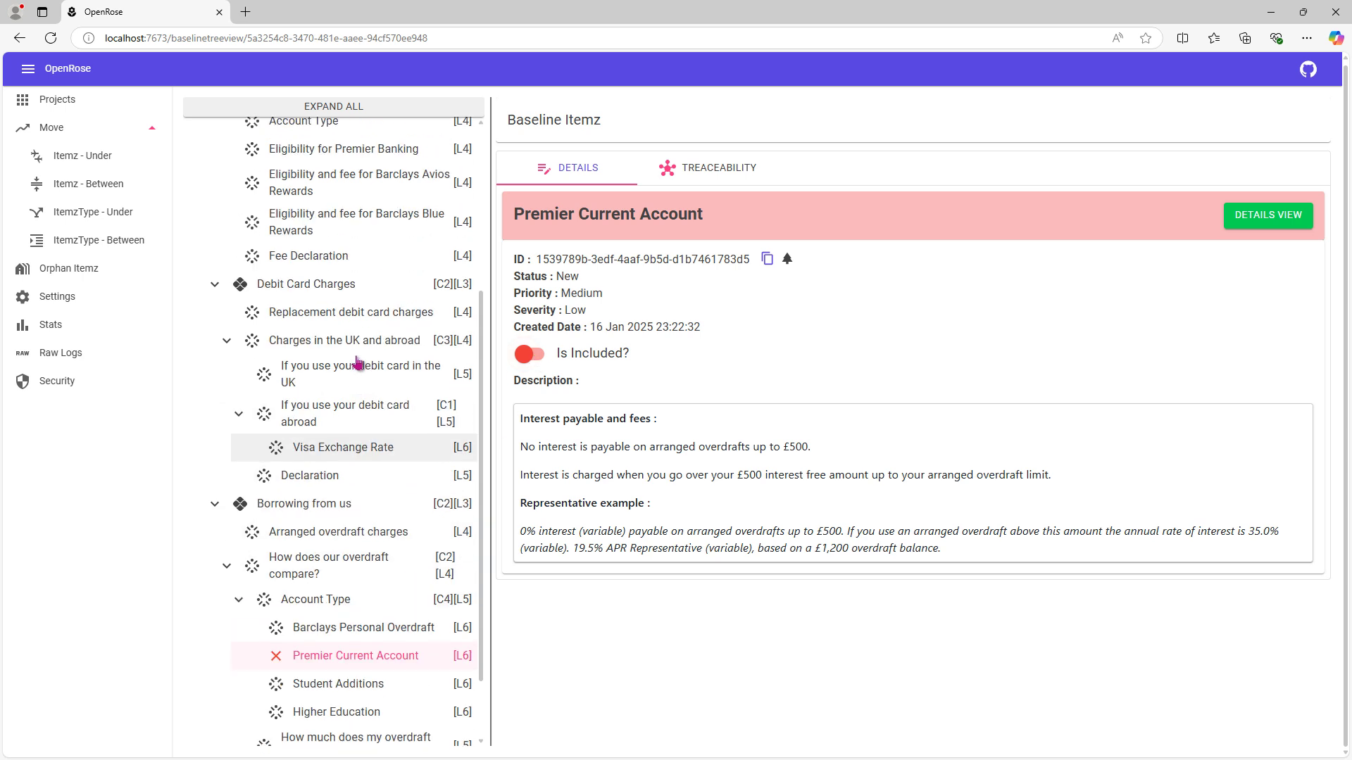
{"action": "left_click", "coordinate": [367, 278]}
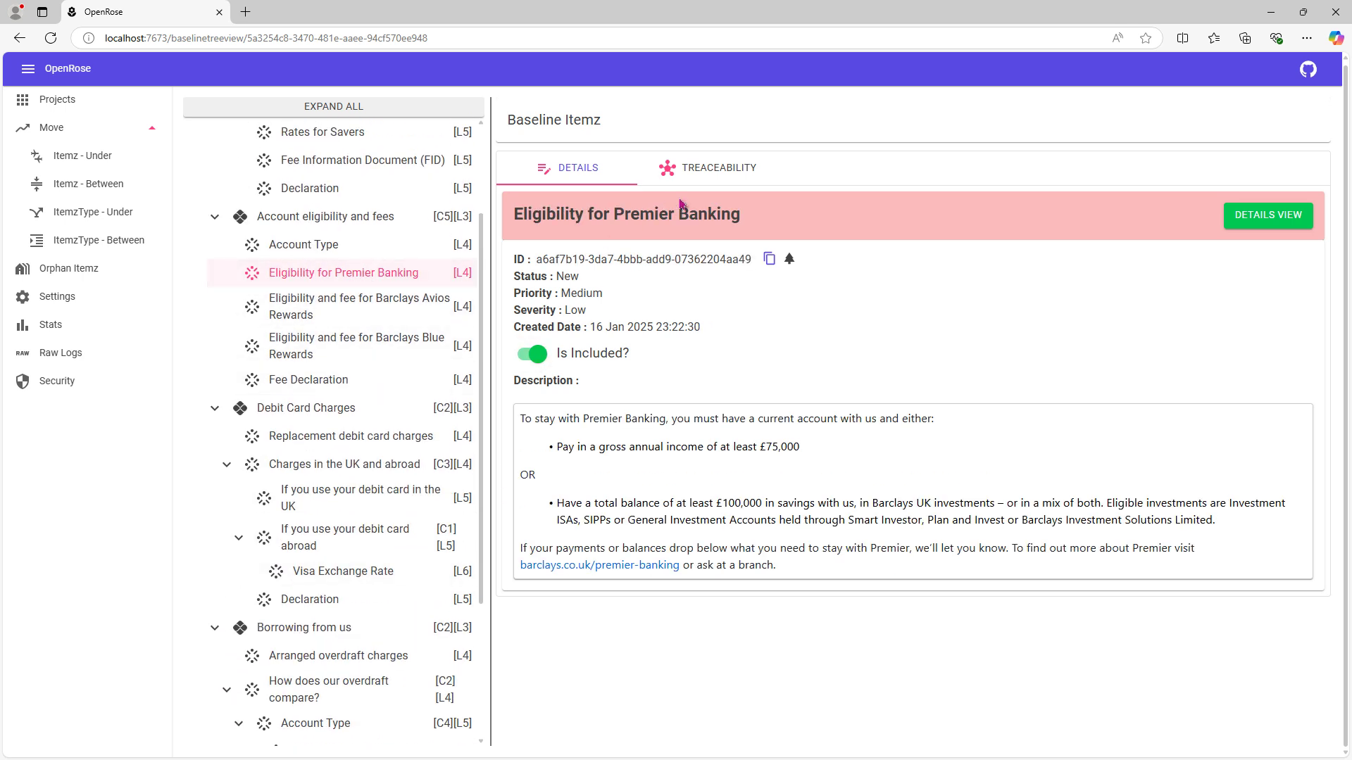
{"action": "left_click", "coordinate": [710, 171]}
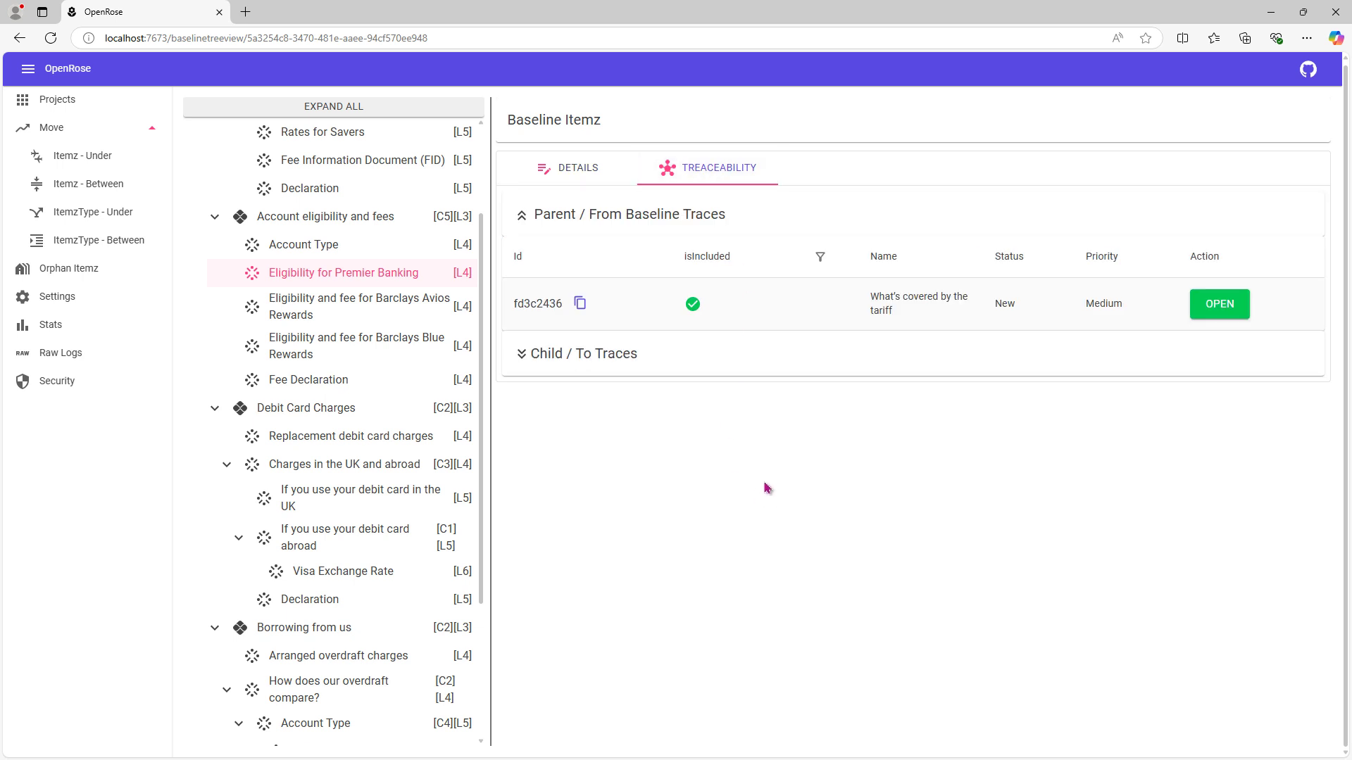
{"action": "scroll", "coordinate": [343, 697], "scroll_direction": "down", "scroll_amount": 3}
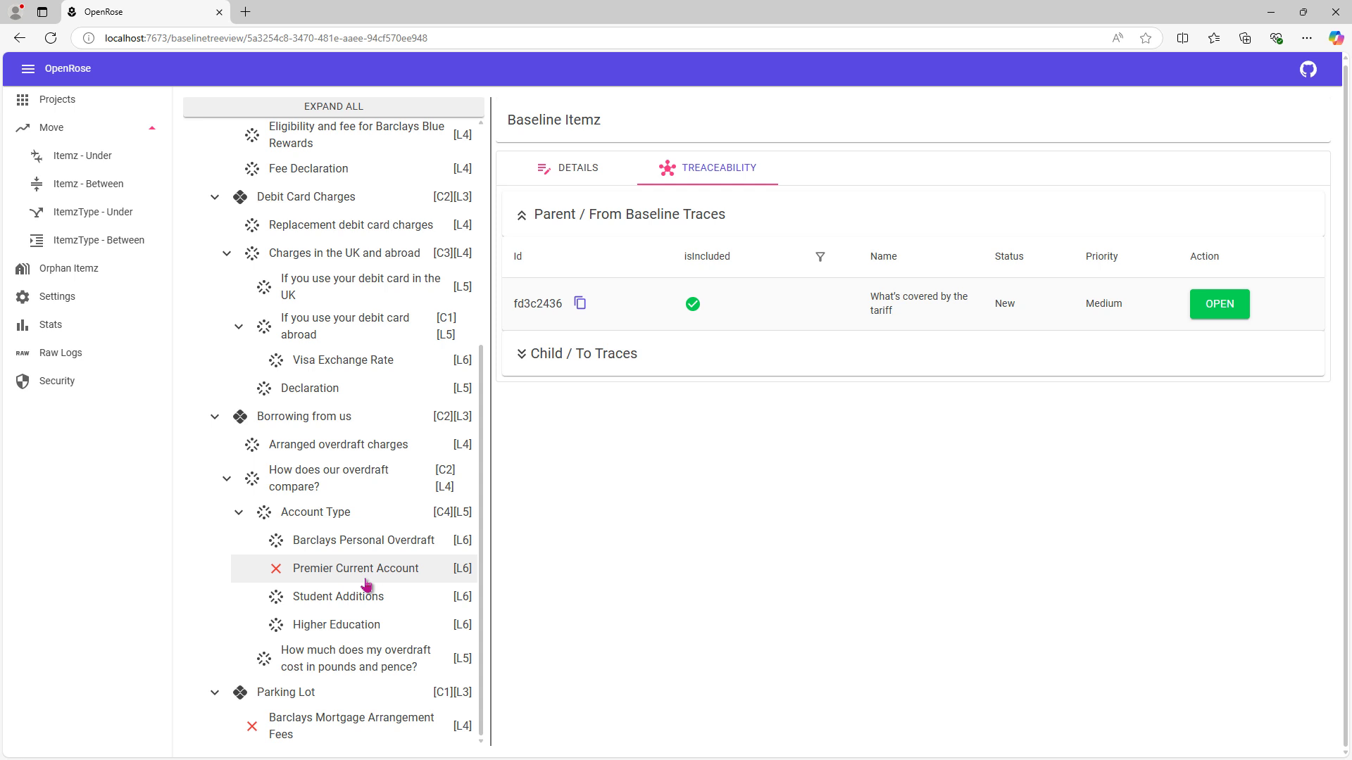
{"action": "scroll", "coordinate": [366, 585], "scroll_direction": "up", "scroll_amount": 5}
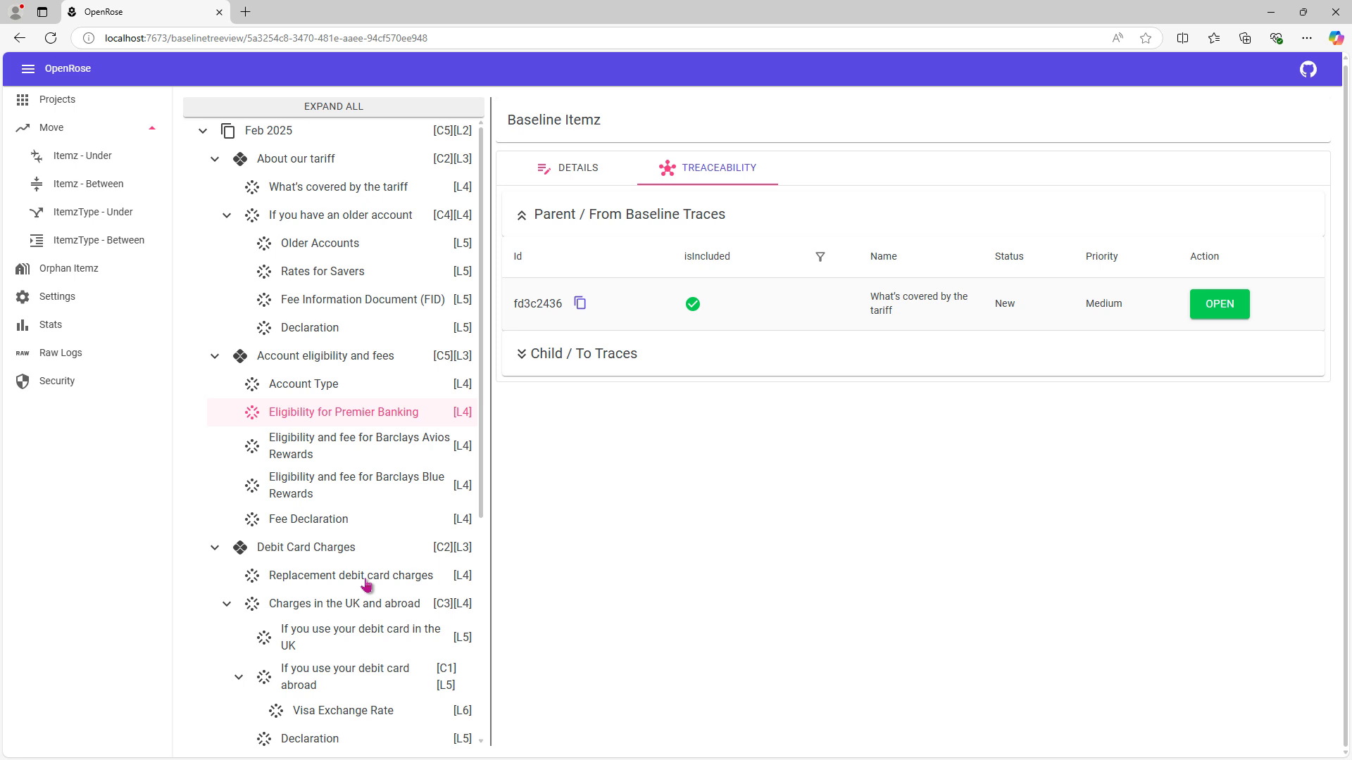
- Return to the live project "Barclays tariff for personal customers" and expand its whole tree down to the "Borrowing from us" items
{"action": "left_click", "coordinate": [63, 99]}
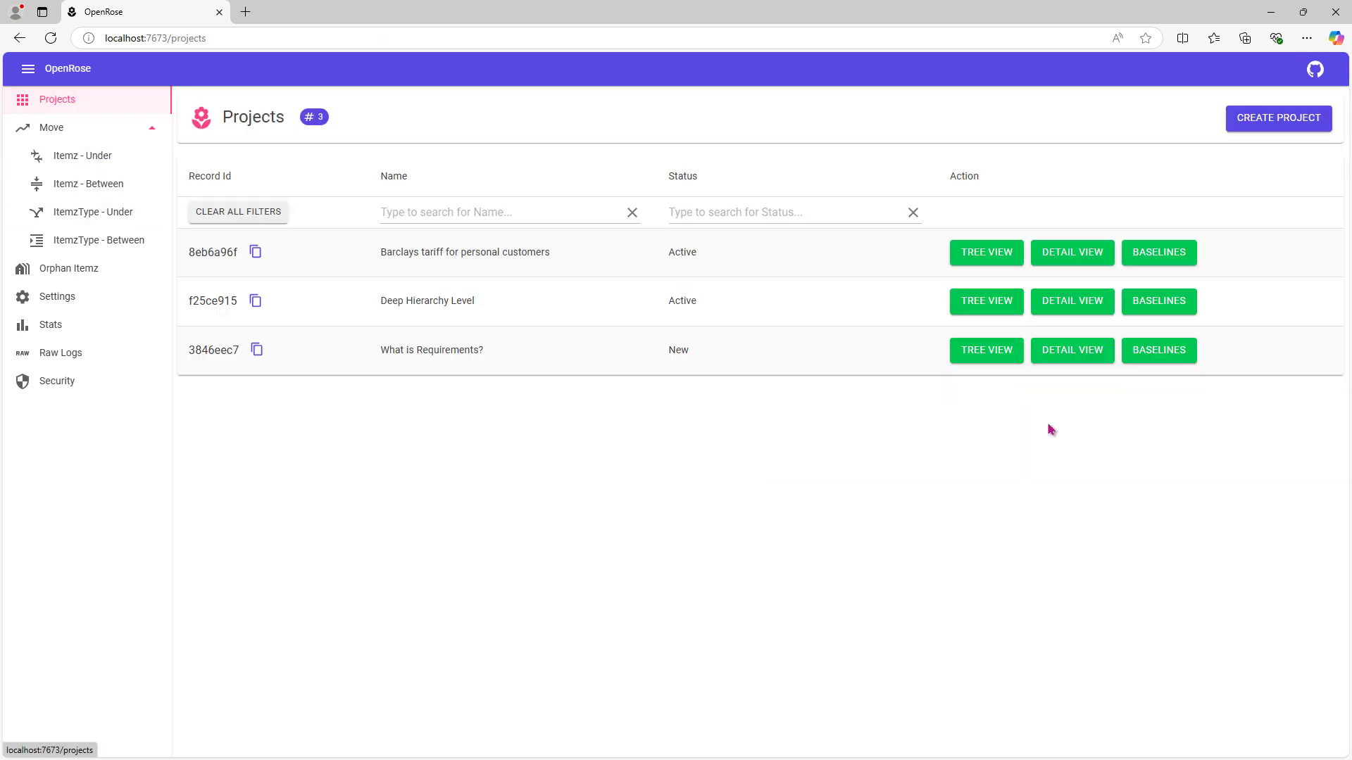
{"action": "left_click", "coordinate": [986, 257]}
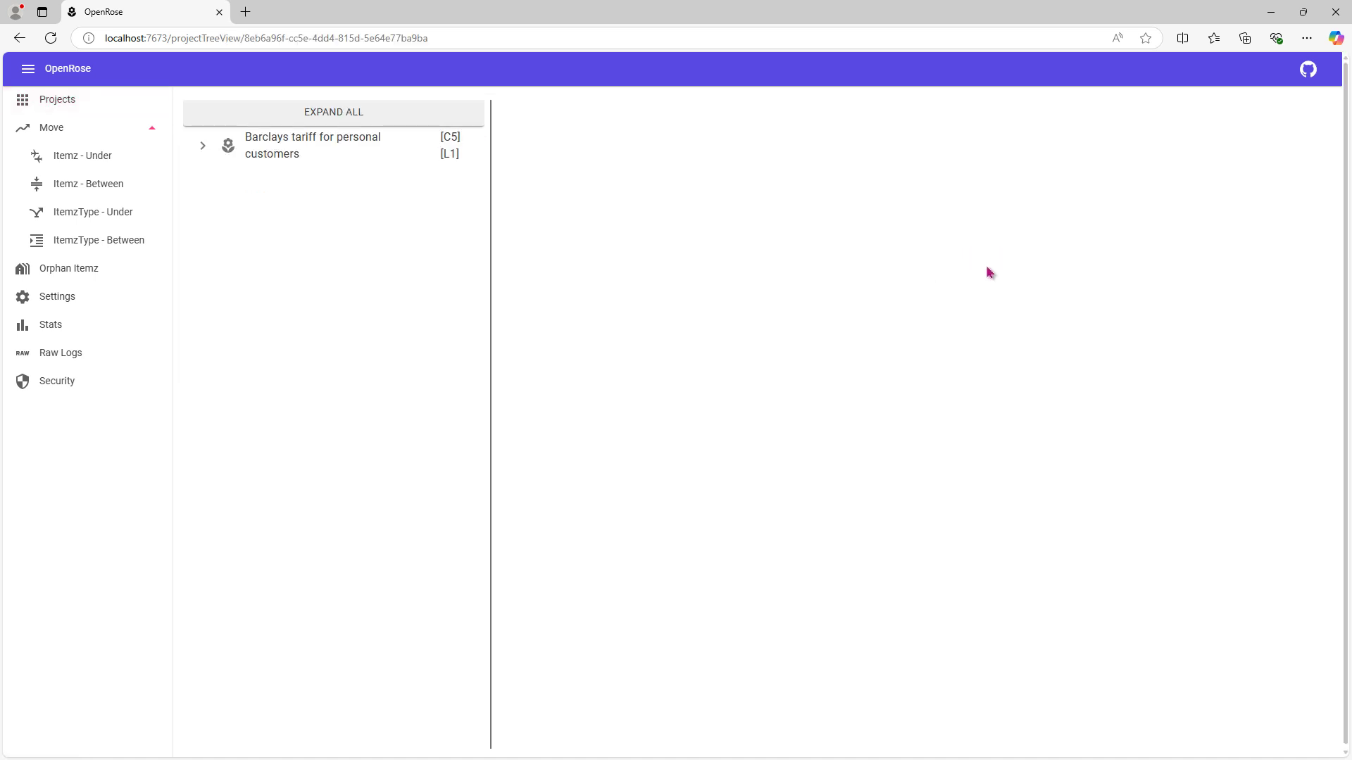
{"action": "left_click", "coordinate": [338, 112]}
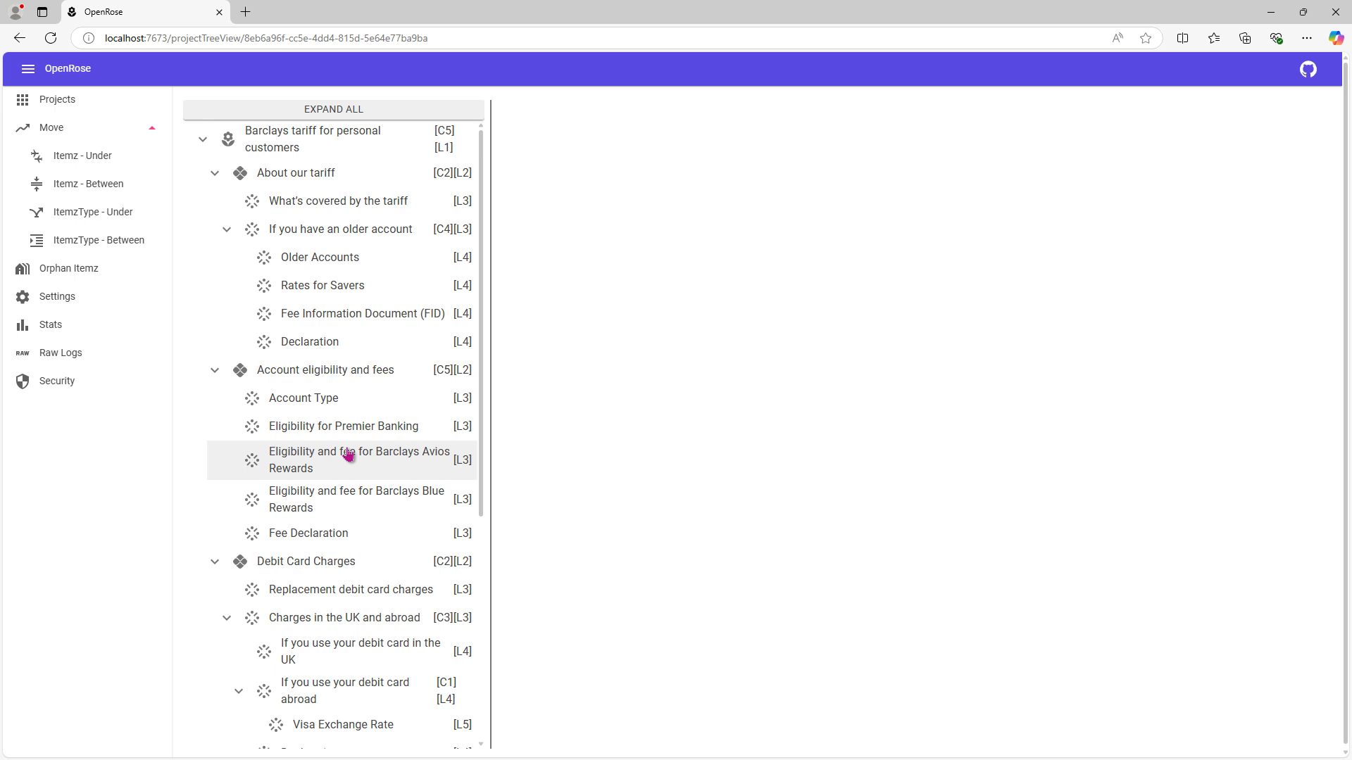
{"action": "scroll", "coordinate": [349, 455], "scroll_direction": "down", "scroll_amount": 2}
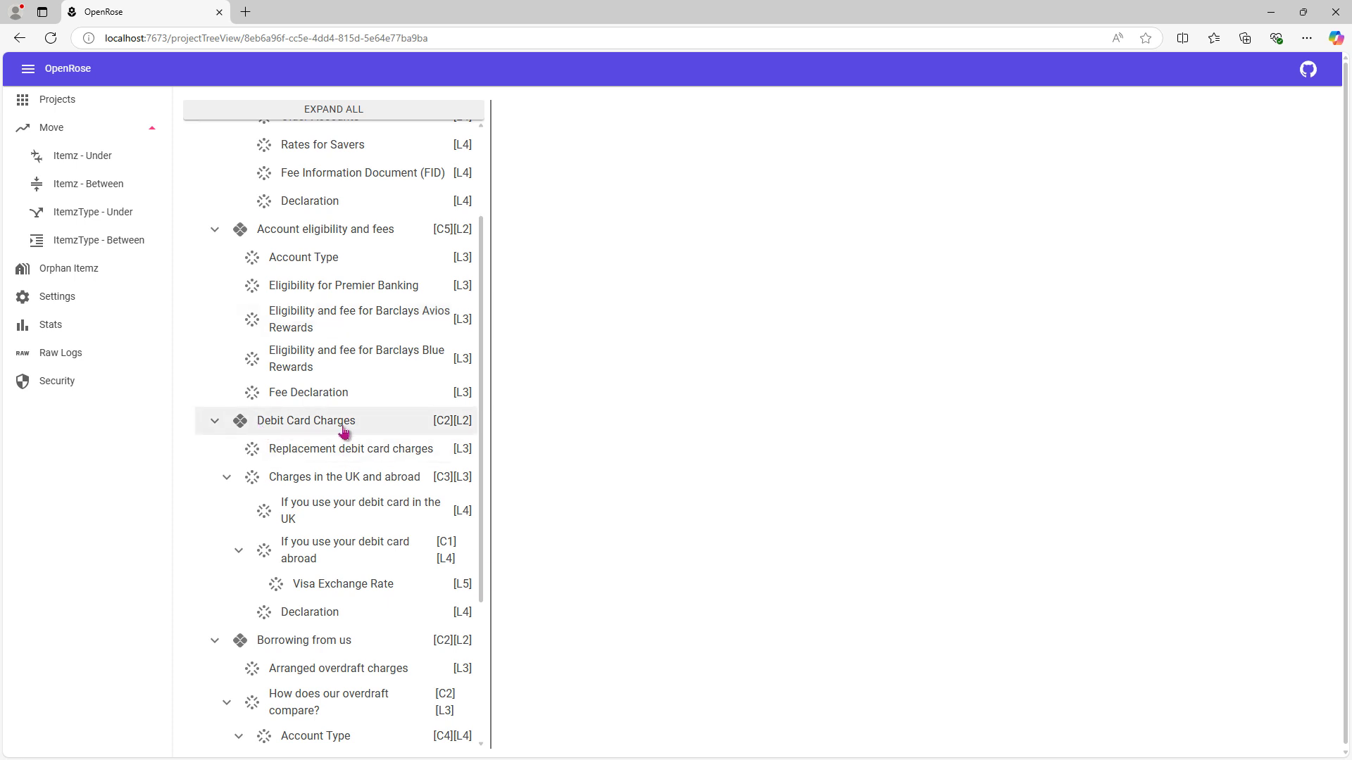
{"action": "scroll", "coordinate": [343, 431], "scroll_direction": "down", "scroll_amount": 1}
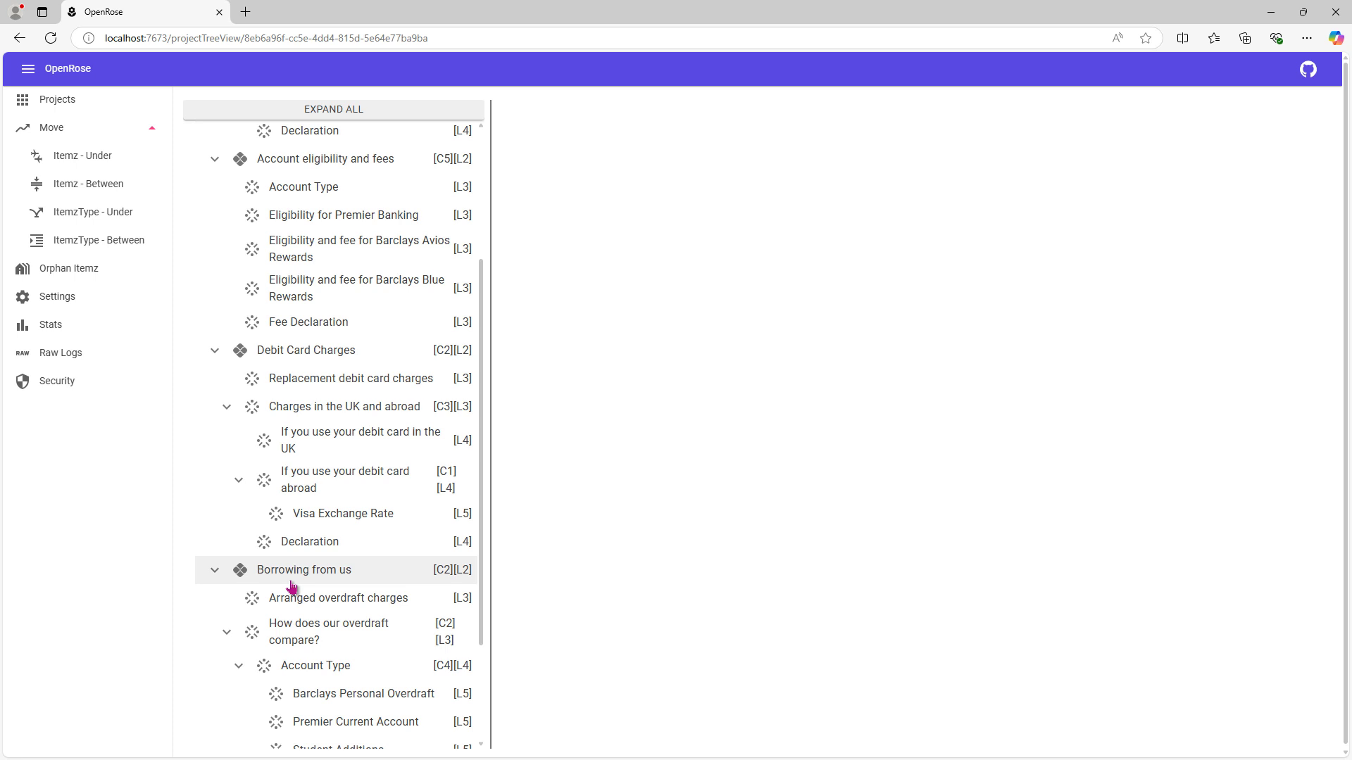
- View the details of "Borrowing from us", and open the baselines list of the "Barclays tariff for personal customers" project
{"action": "left_click", "coordinate": [336, 577]}
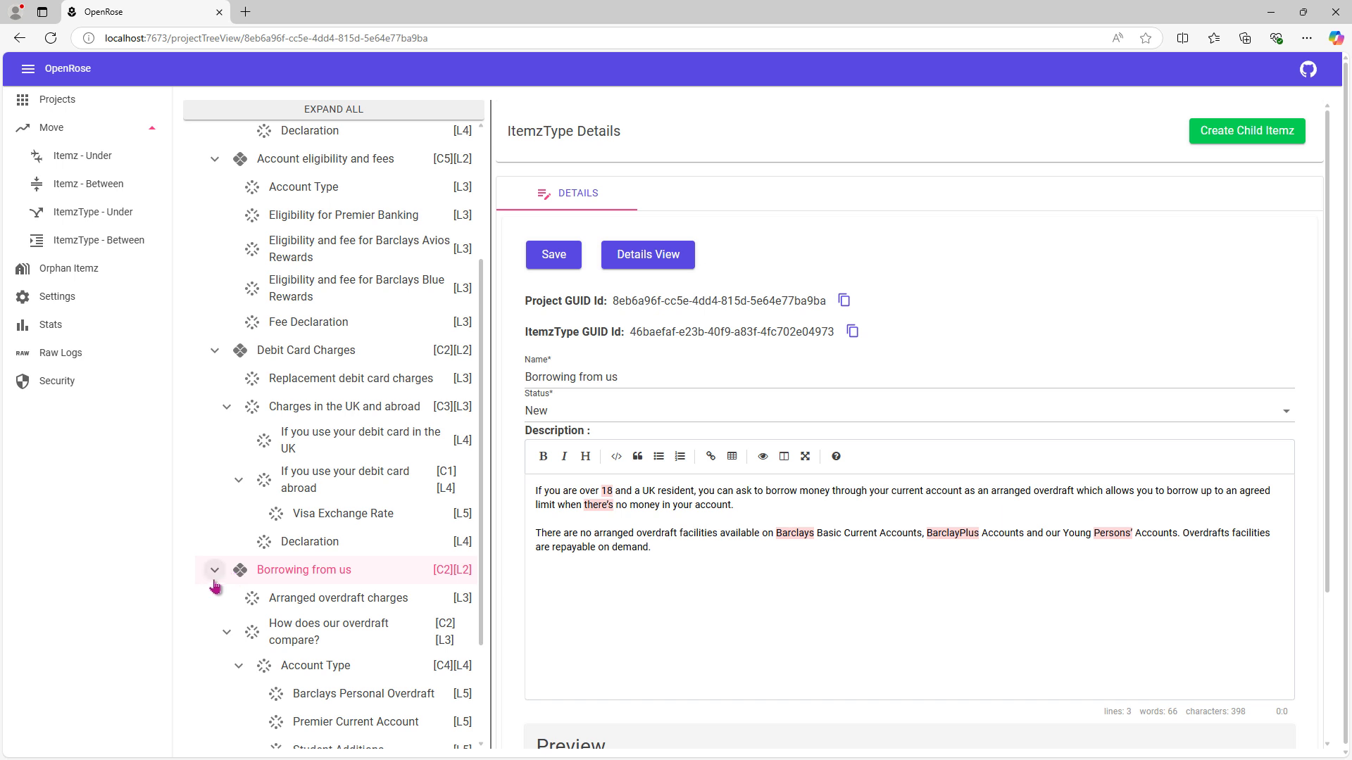
{"action": "scroll", "coordinate": [214, 585], "scroll_direction": "up", "scroll_amount": 3}
{"action": "left_click", "coordinate": [303, 151]}
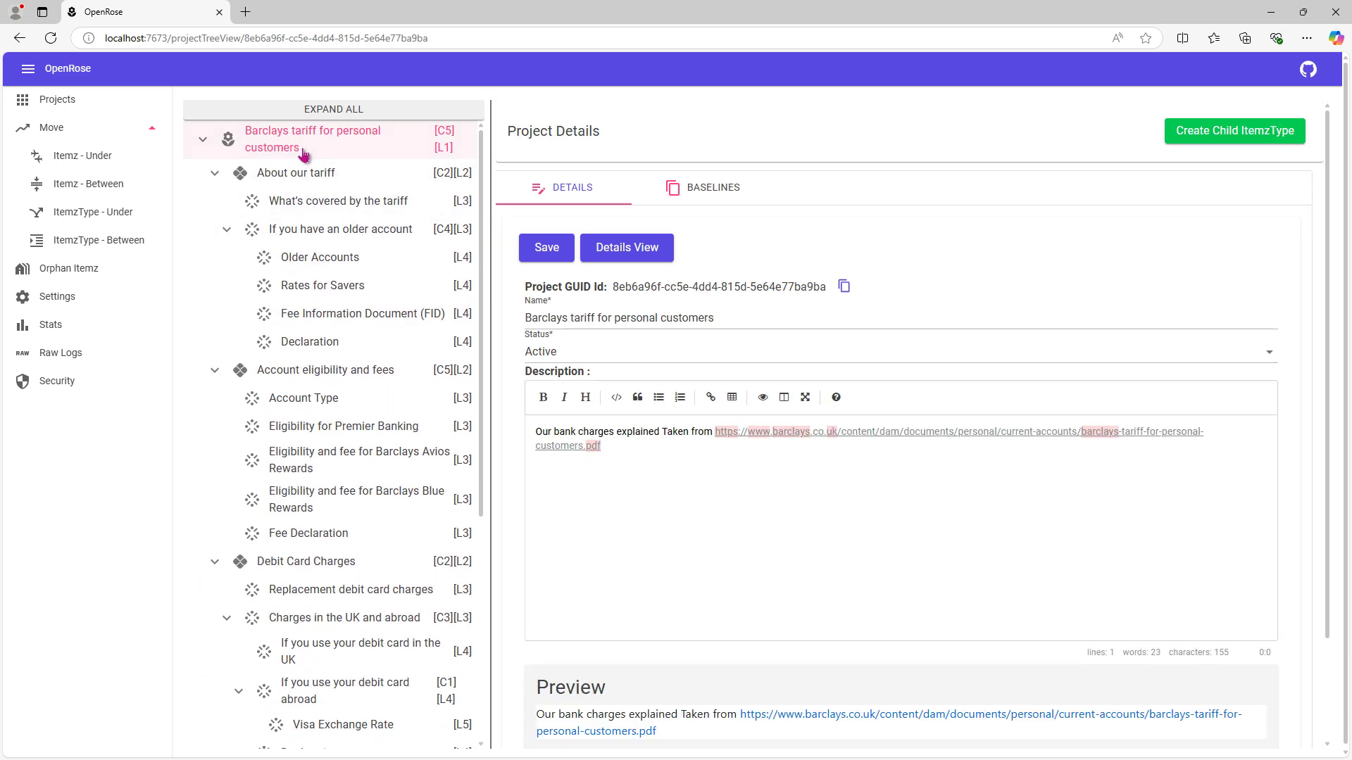
{"action": "left_click", "coordinate": [752, 192]}
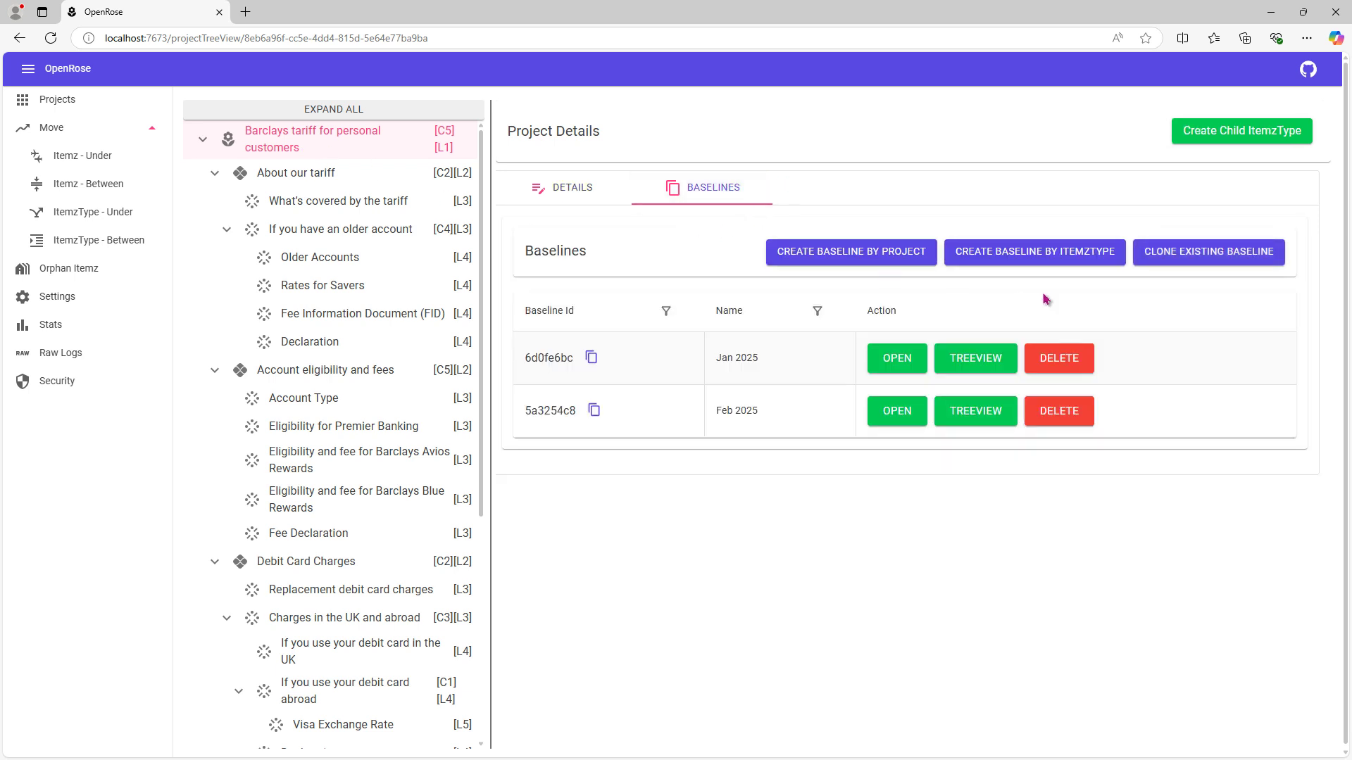
- Start a baseline by ItemzType for "Borrowing from us" and name it "Loans Jan 2025"
{"action": "left_click", "coordinate": [1042, 260]}
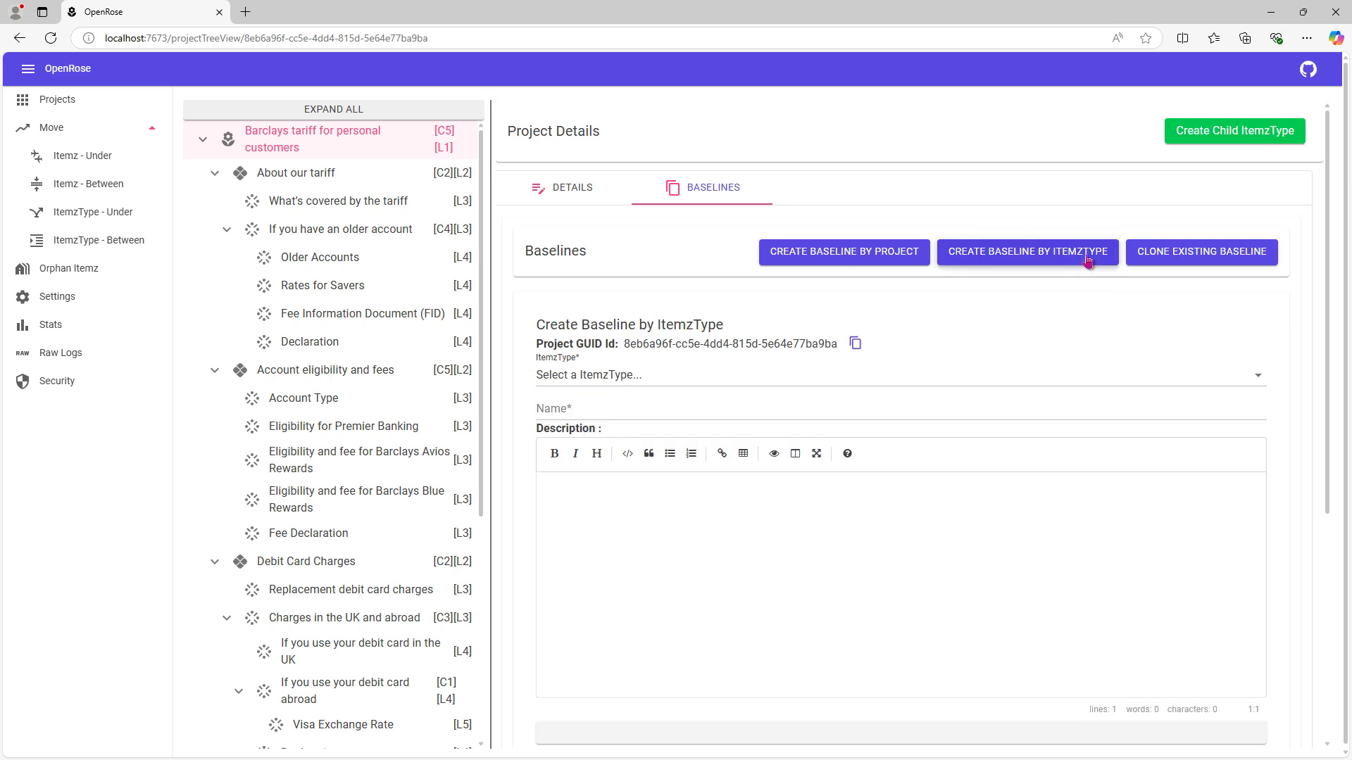
{"action": "left_click", "coordinate": [715, 384]}
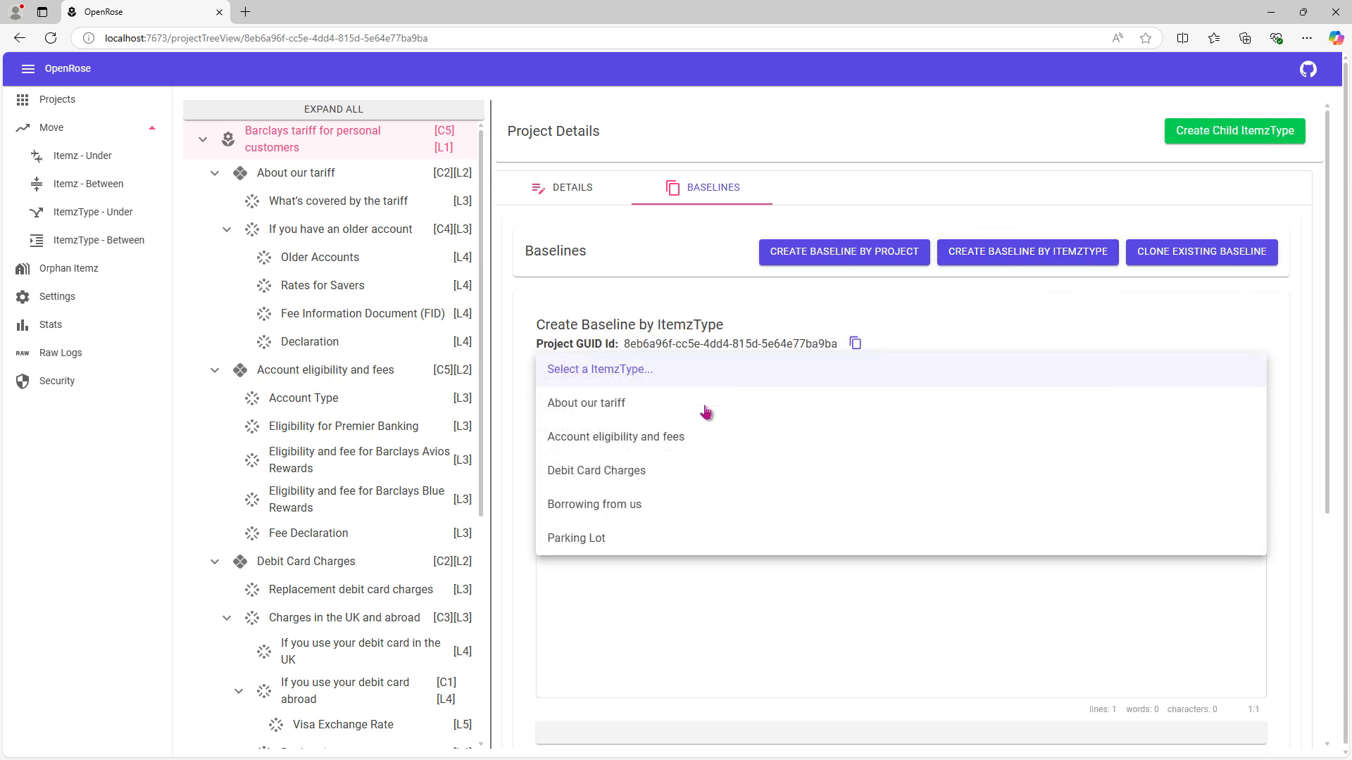
{"action": "left_click", "coordinate": [636, 507]}
{"action": "left_click", "coordinate": [617, 408]}
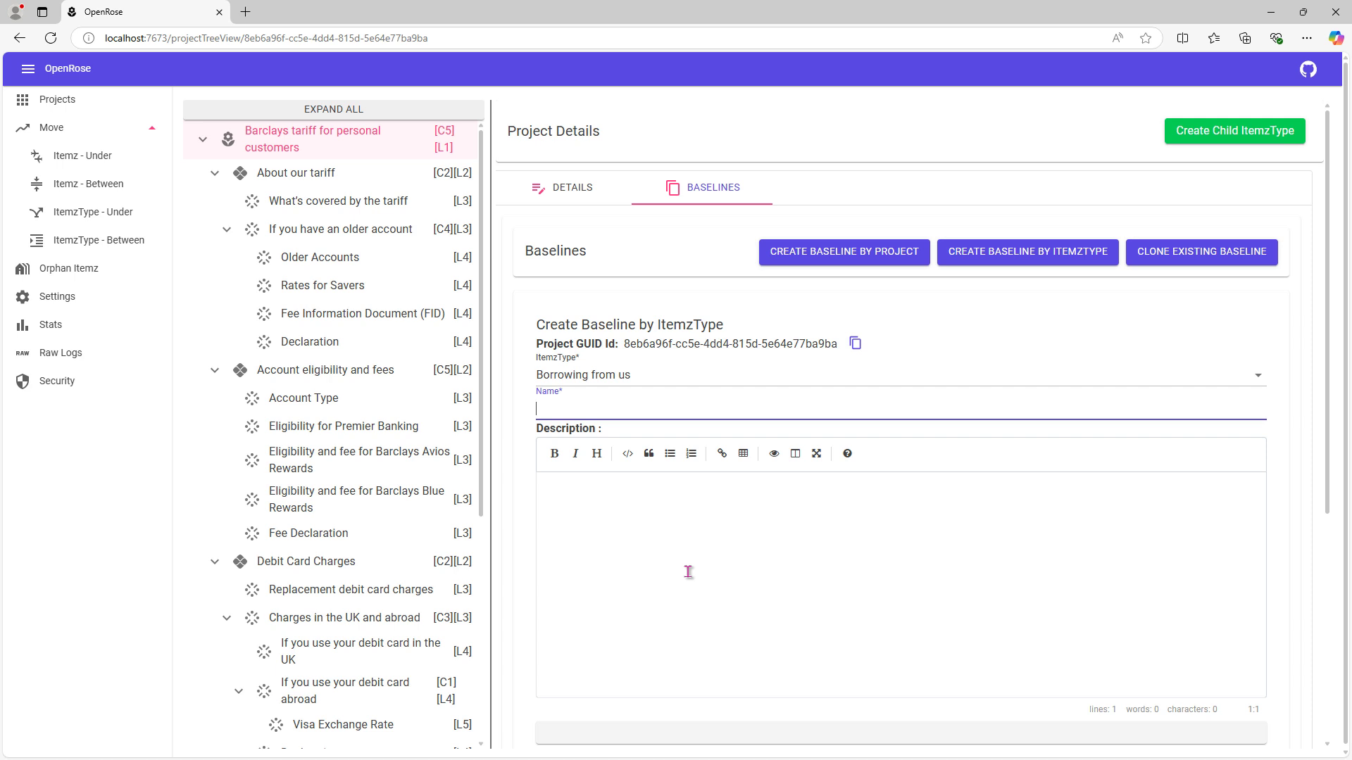
{"action": "type", "text": "Loans Jan 2025"}
- Enter "Description for Loans Jan 2025" as the new baseline's description and create the baseline
{"action": "left_click", "coordinate": [688, 572]}
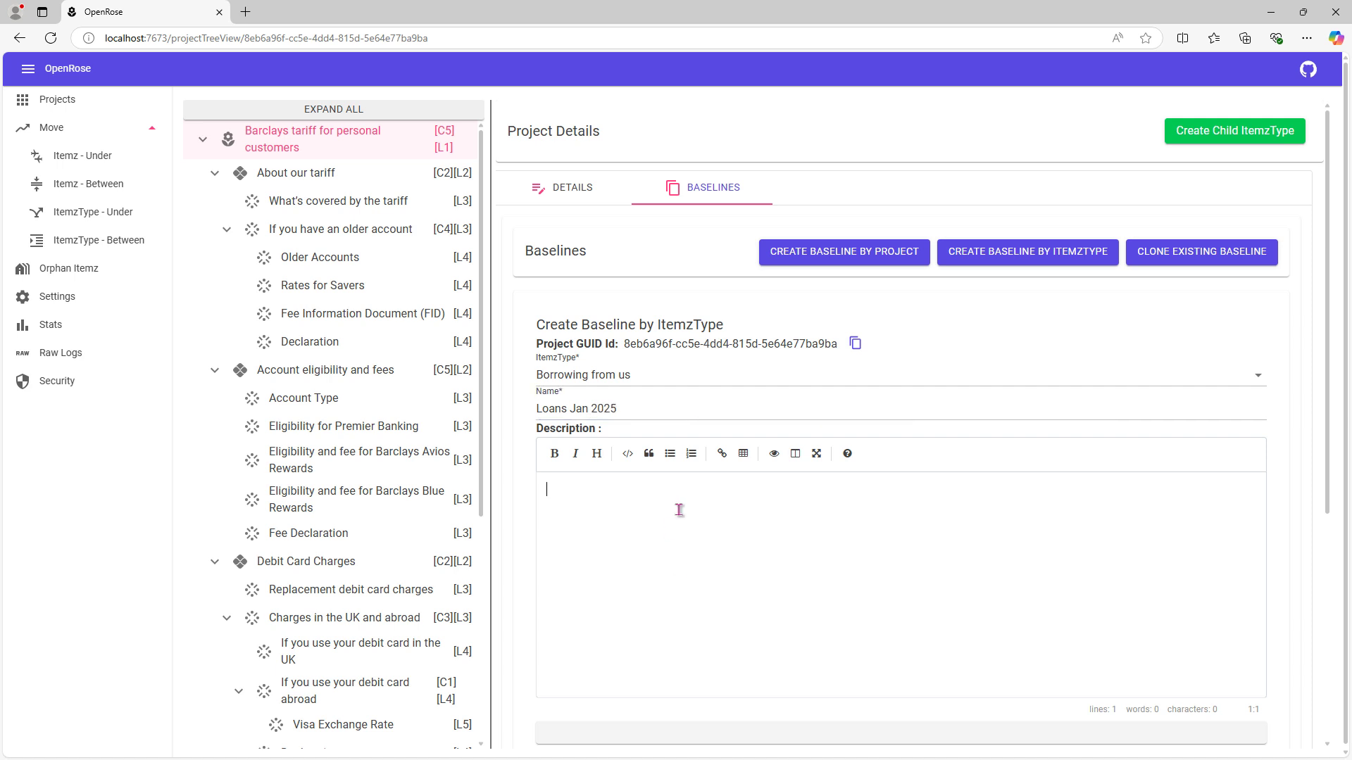
{"action": "triple_click", "coordinate": [591, 408]}
{"action": "key", "text": "ctrl+c"}
{"action": "left_click", "coordinate": [669, 557]}
{"action": "type", "text": "Descrip"}
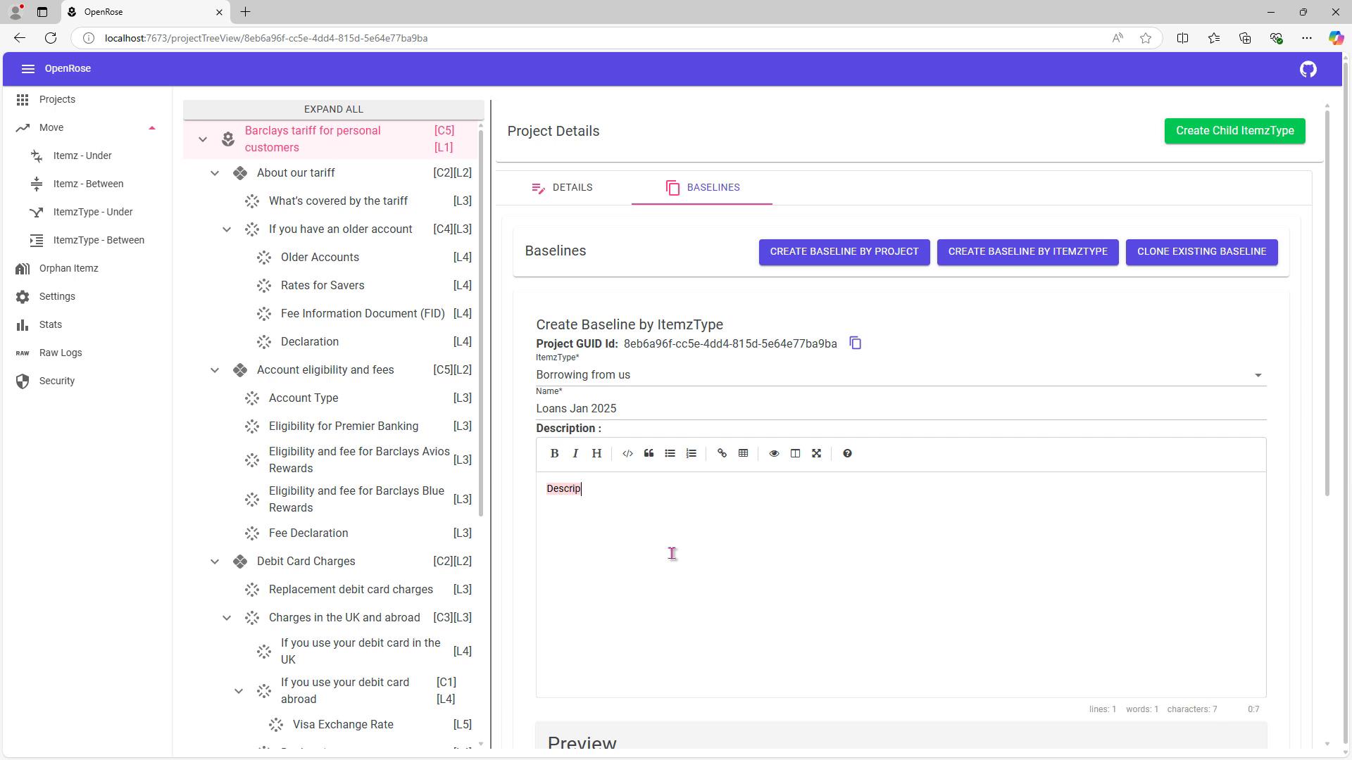
{"action": "type", "text": "tion for"}
{"action": "key", "text": "ctrl+v"}
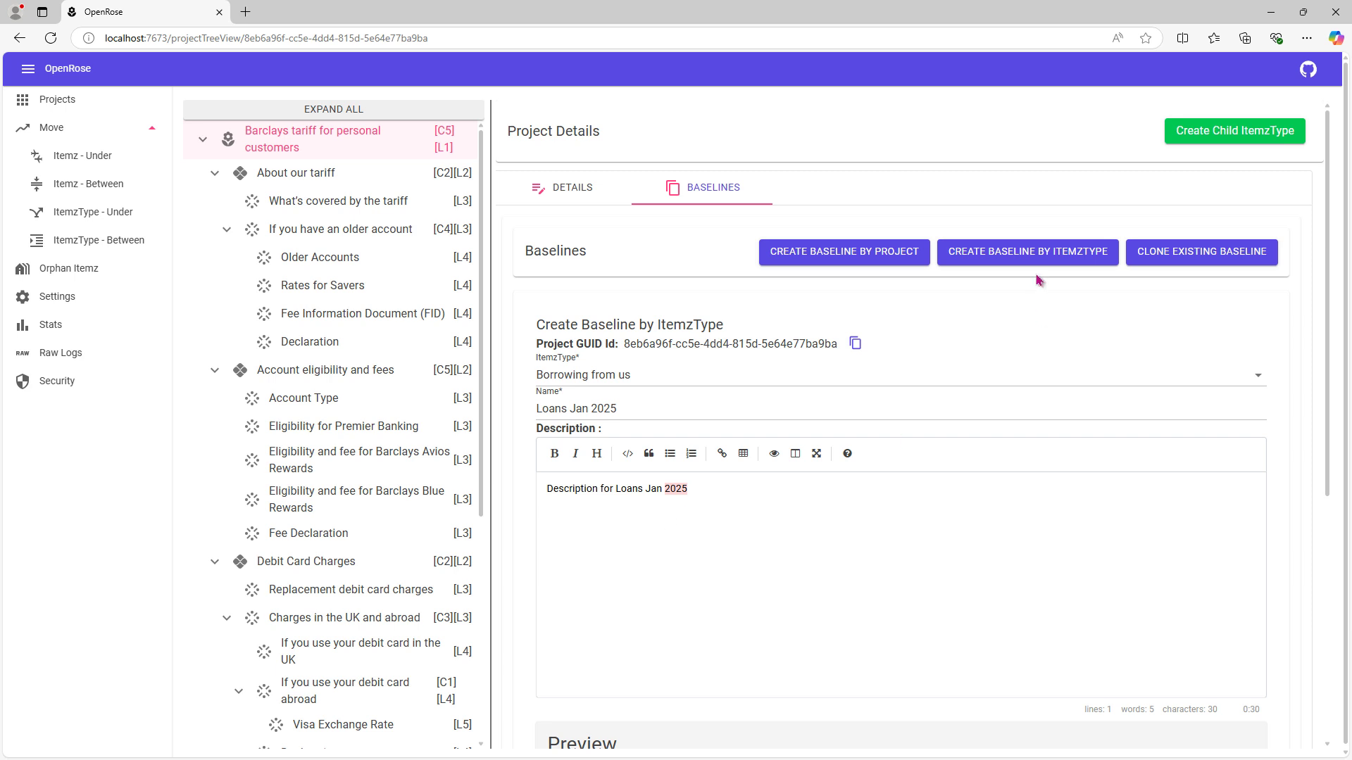
{"action": "scroll", "coordinate": [667, 627], "scroll_direction": "down", "scroll_amount": 2}
{"action": "left_click", "coordinate": [570, 710]}
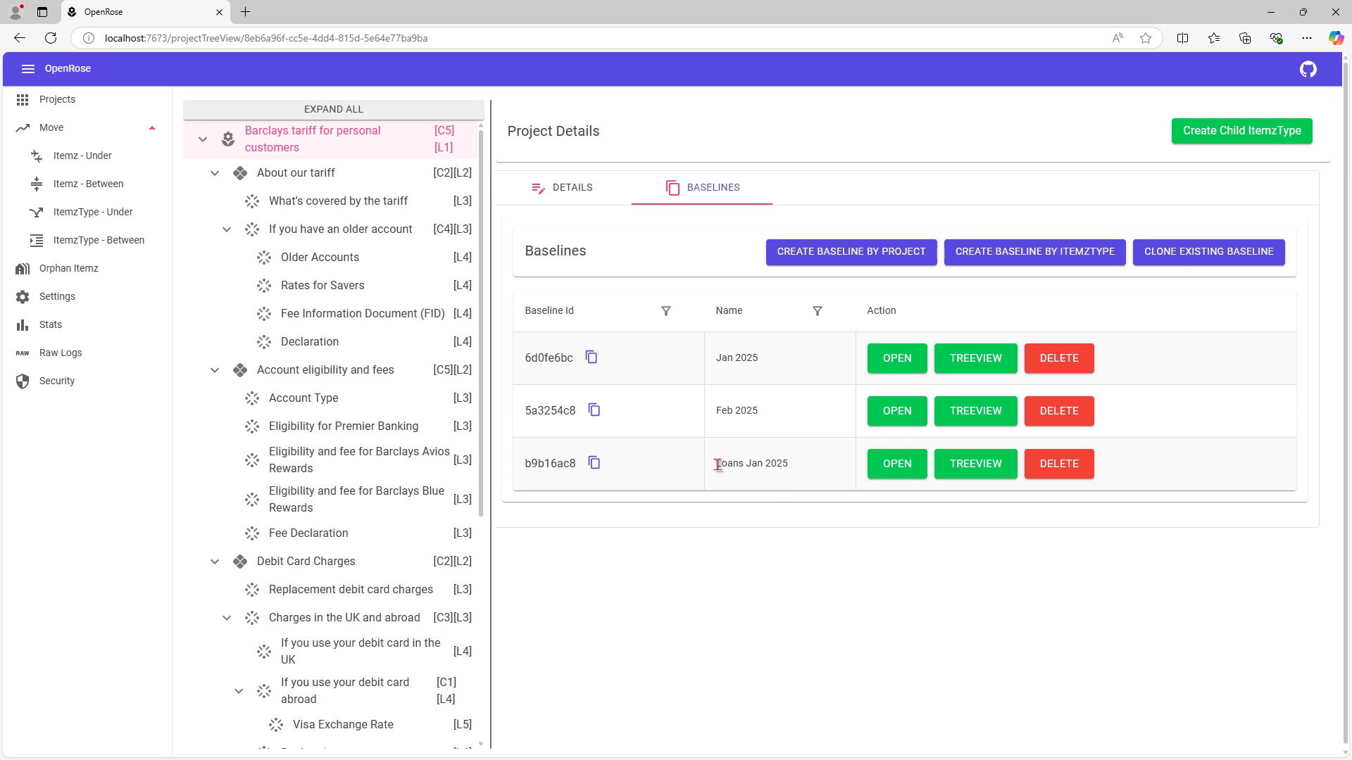
- In the expanded tree of the "Loans Jan 2025" baseline, exclude "Premier Current Account" and "Higher Education"
{"action": "left_click_drag", "start_coordinate": [715, 463], "coordinate": [792, 476]}
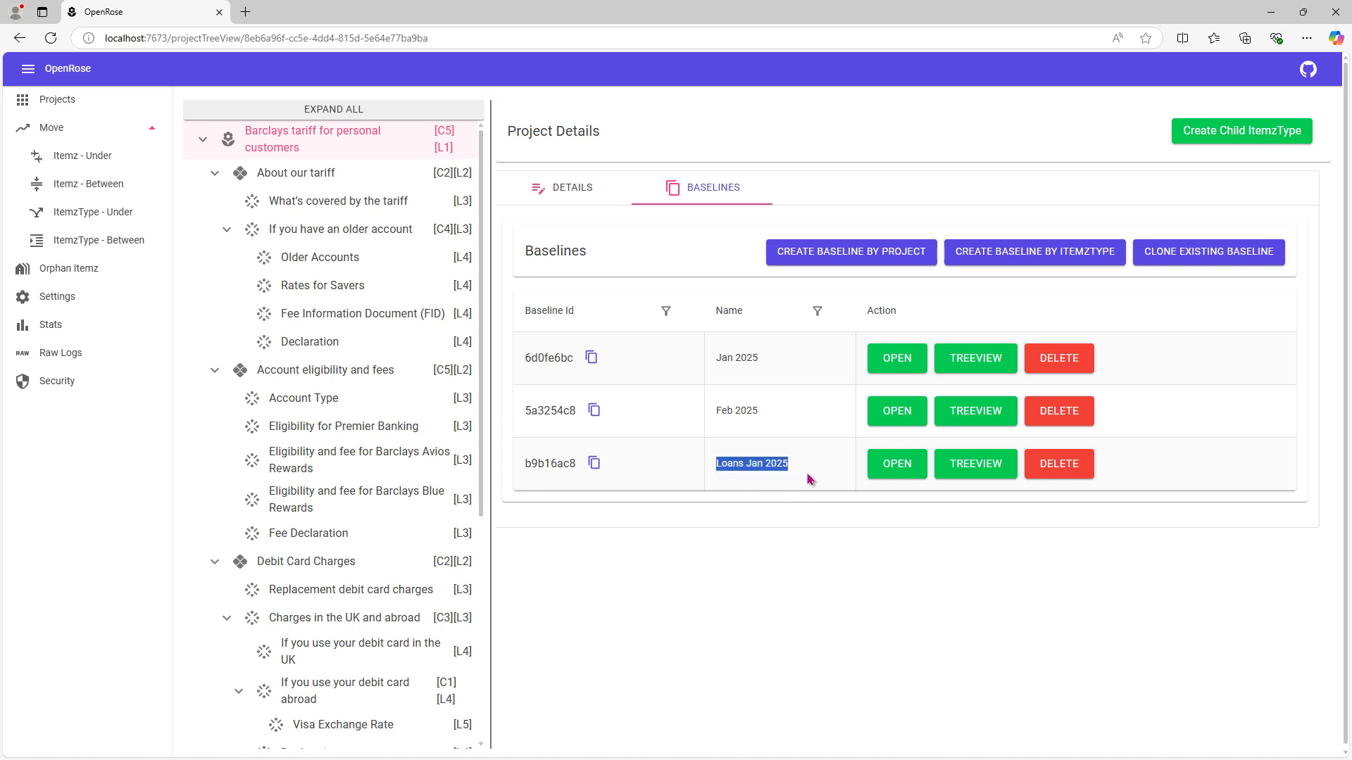
{"action": "left_click", "coordinate": [809, 478]}
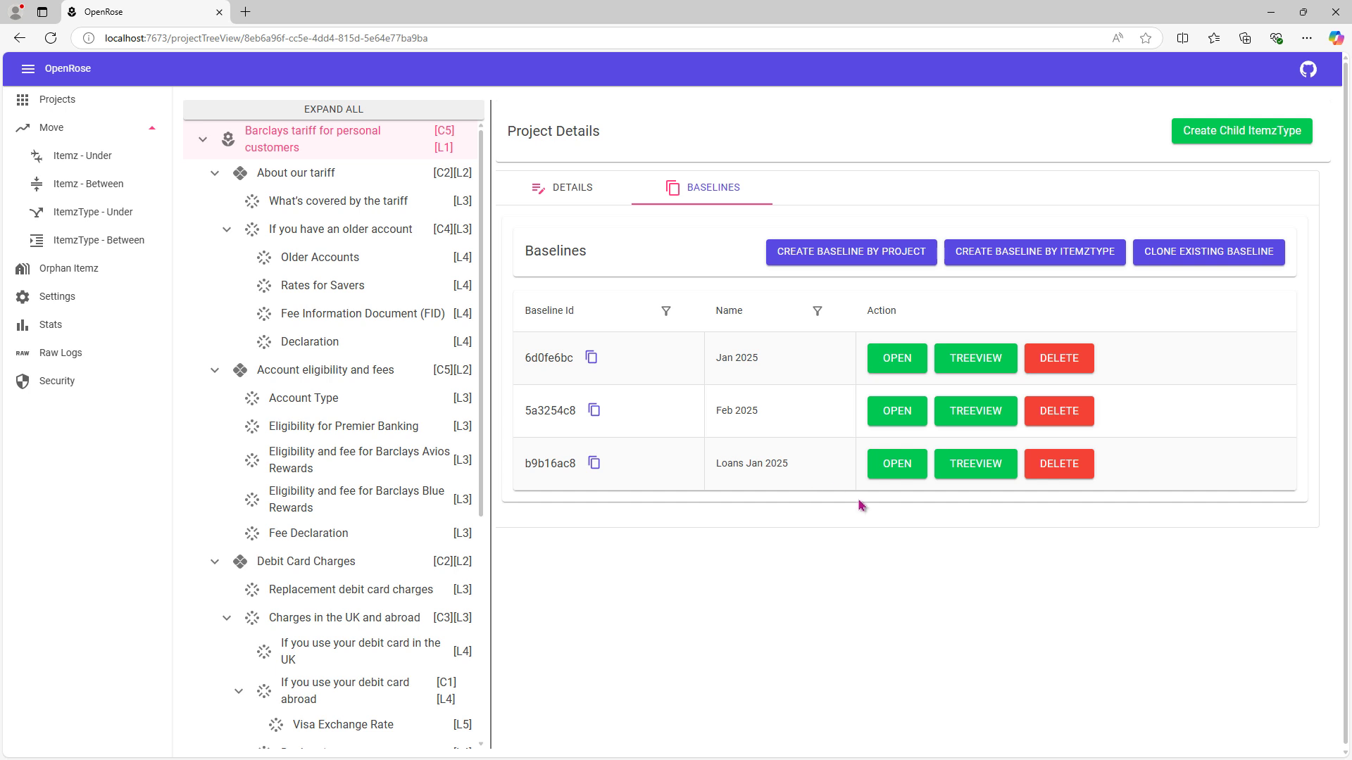
{"action": "left_click", "coordinate": [980, 466]}
{"action": "left_click", "coordinate": [305, 121]}
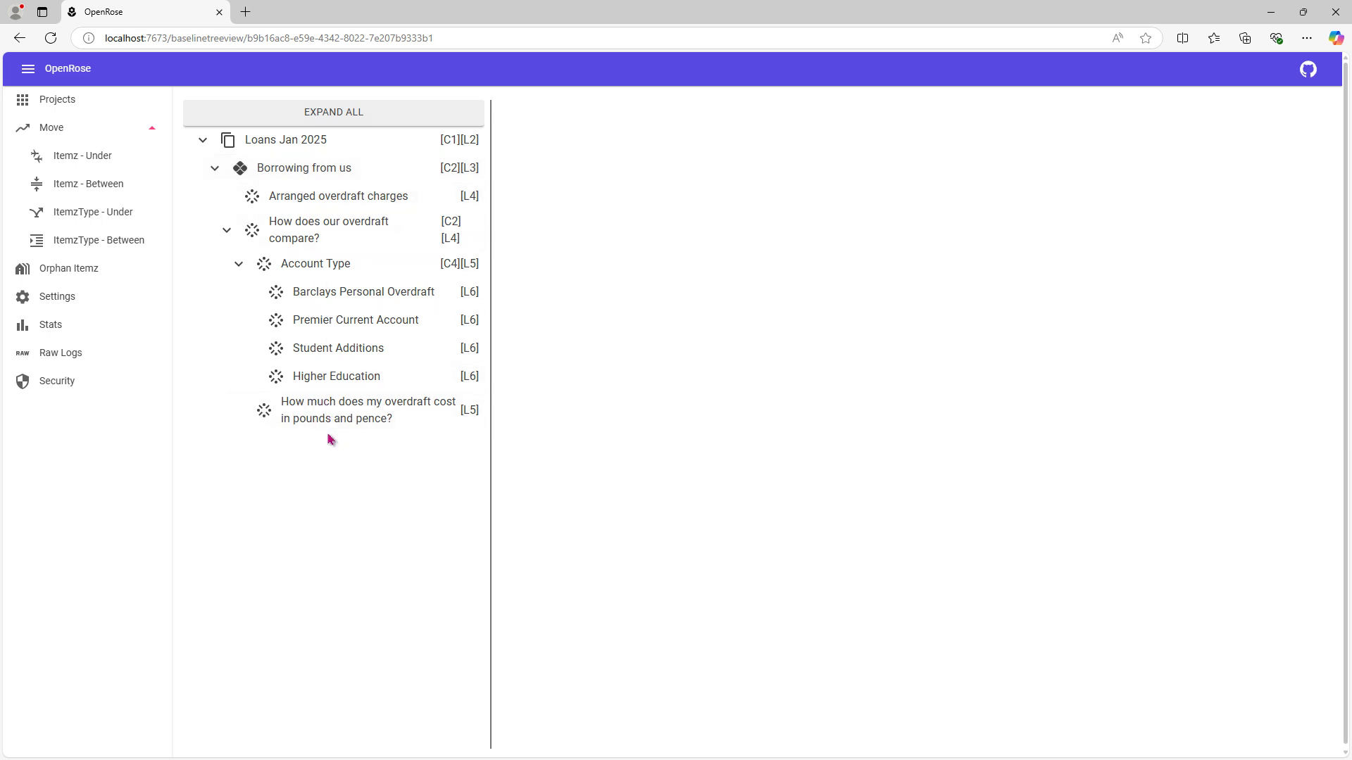
{"action": "left_click", "coordinate": [350, 321]}
{"action": "left_click", "coordinate": [529, 358]}
{"action": "left_click", "coordinate": [357, 375]}
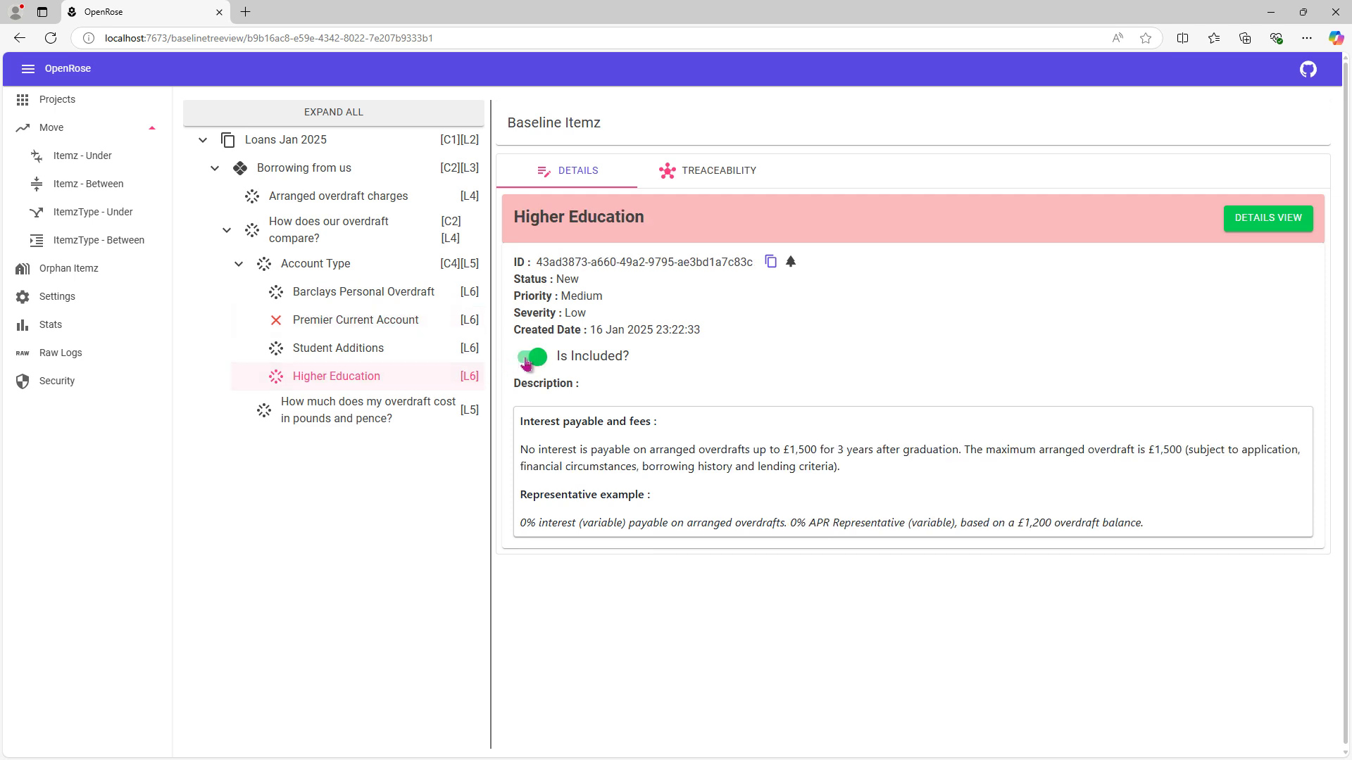
{"action": "left_click", "coordinate": [529, 358]}
{"action": "left_click", "coordinate": [313, 141]}
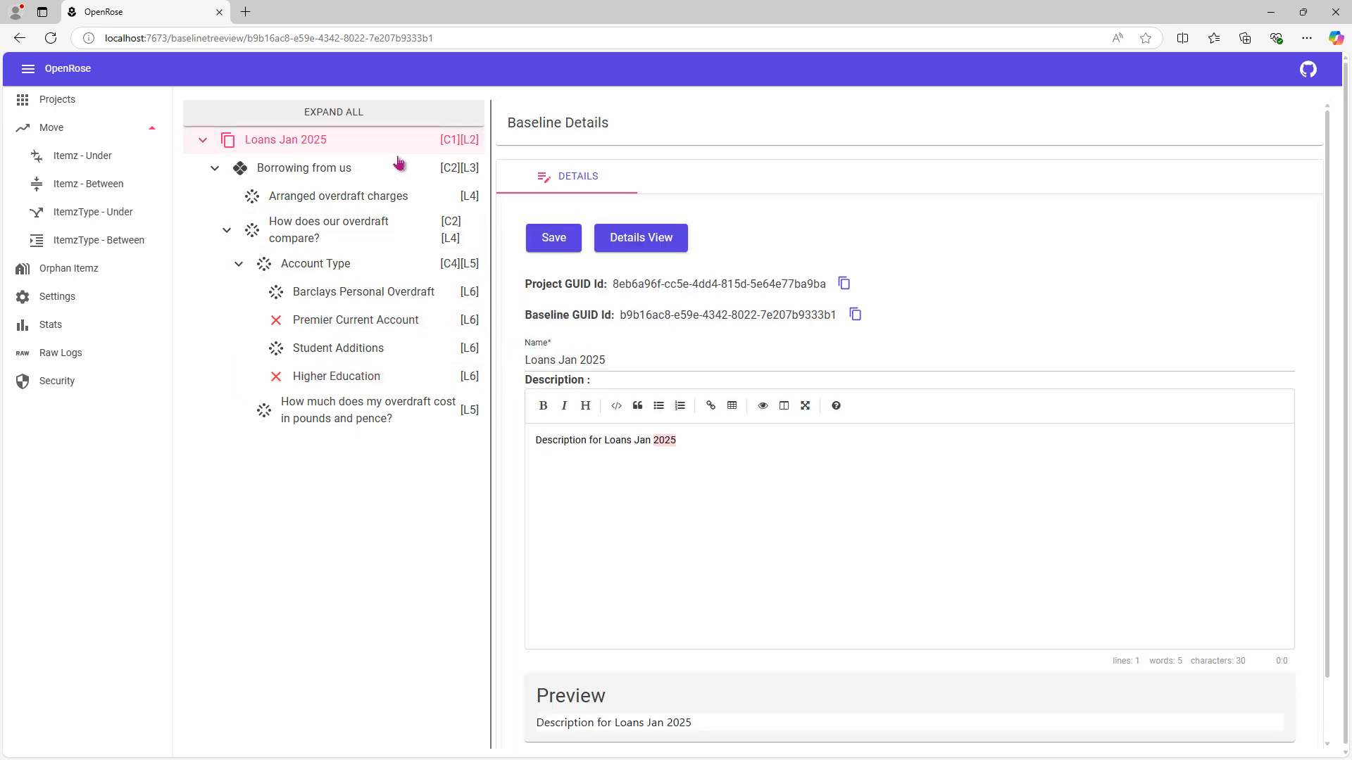
- Return to the live project "Barclays tariff for personal customers" and open its list of baselines
{"action": "left_click", "coordinate": [57, 100]}
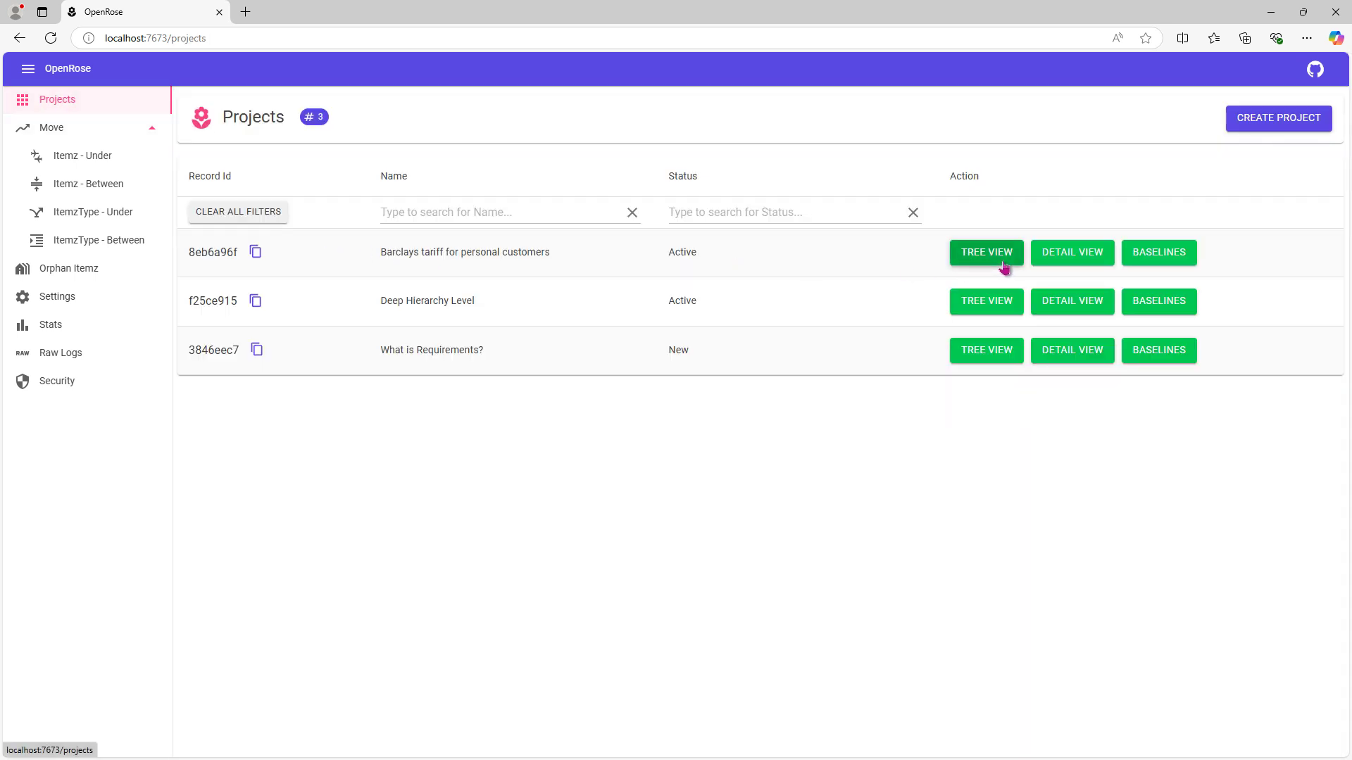
{"action": "left_click", "coordinate": [963, 260]}
{"action": "left_click", "coordinate": [331, 145]}
{"action": "left_click", "coordinate": [715, 191]}
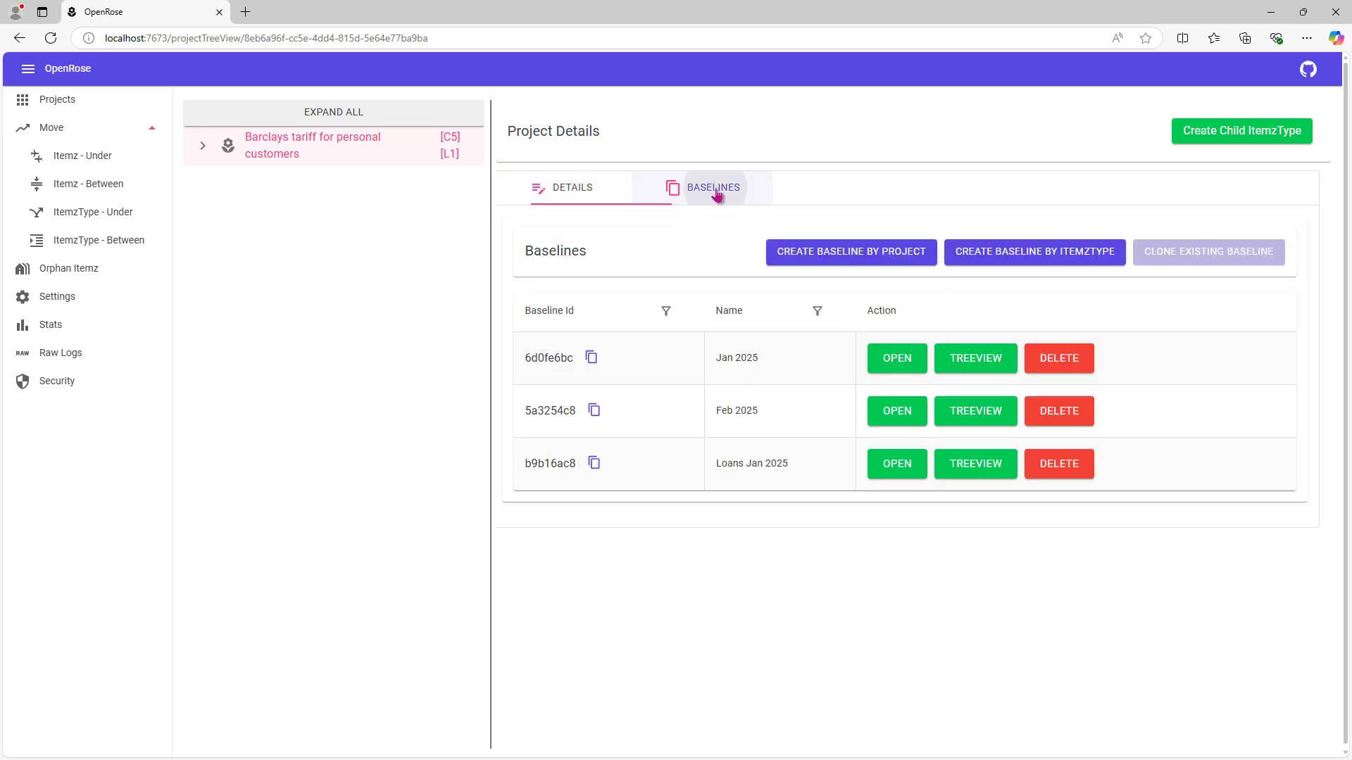
{"action": "left_click_drag", "start_coordinate": [792, 466], "coordinate": [711, 468]}
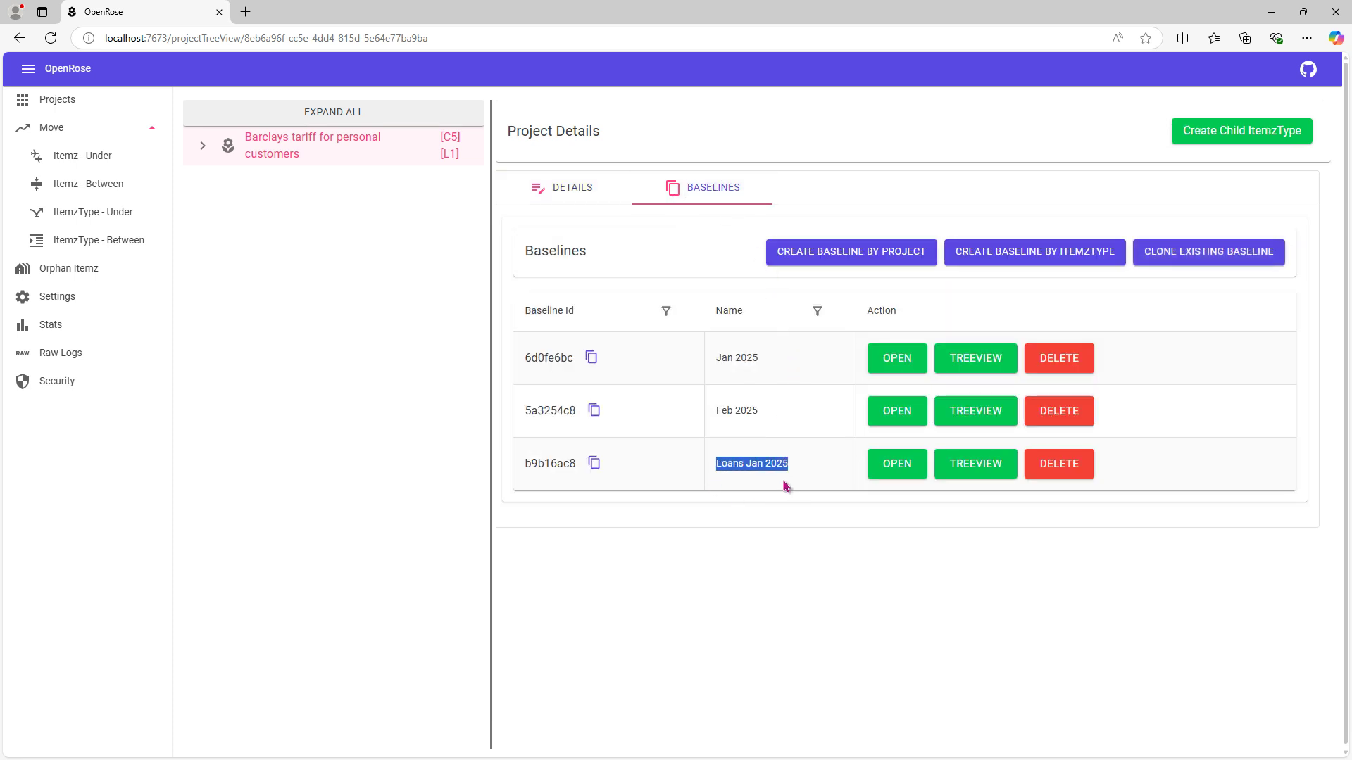
{"action": "left_click", "coordinate": [751, 482]}
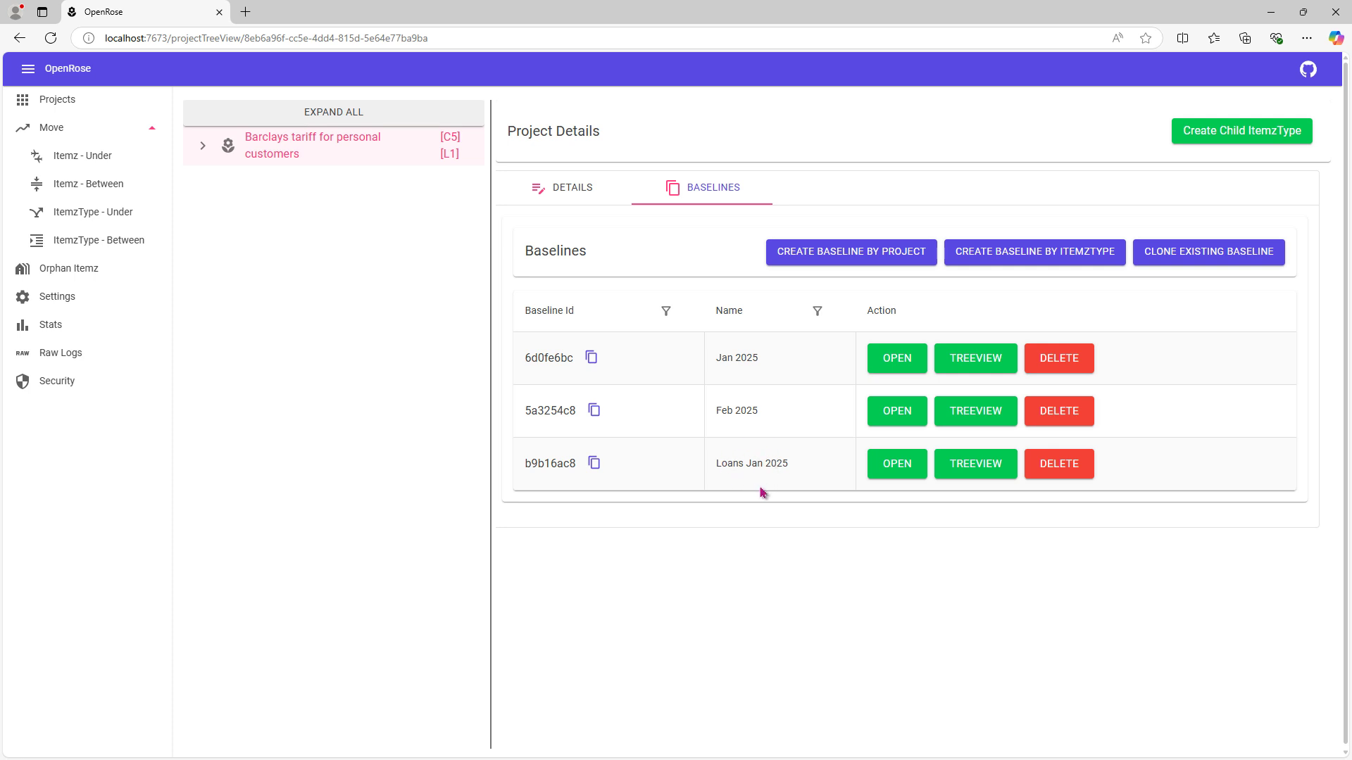
- Start cloning an existing baseline, with "Loans Jan 2025" as the source and "Loans Feb 2025" as the name
{"action": "left_click", "coordinate": [1203, 253]}
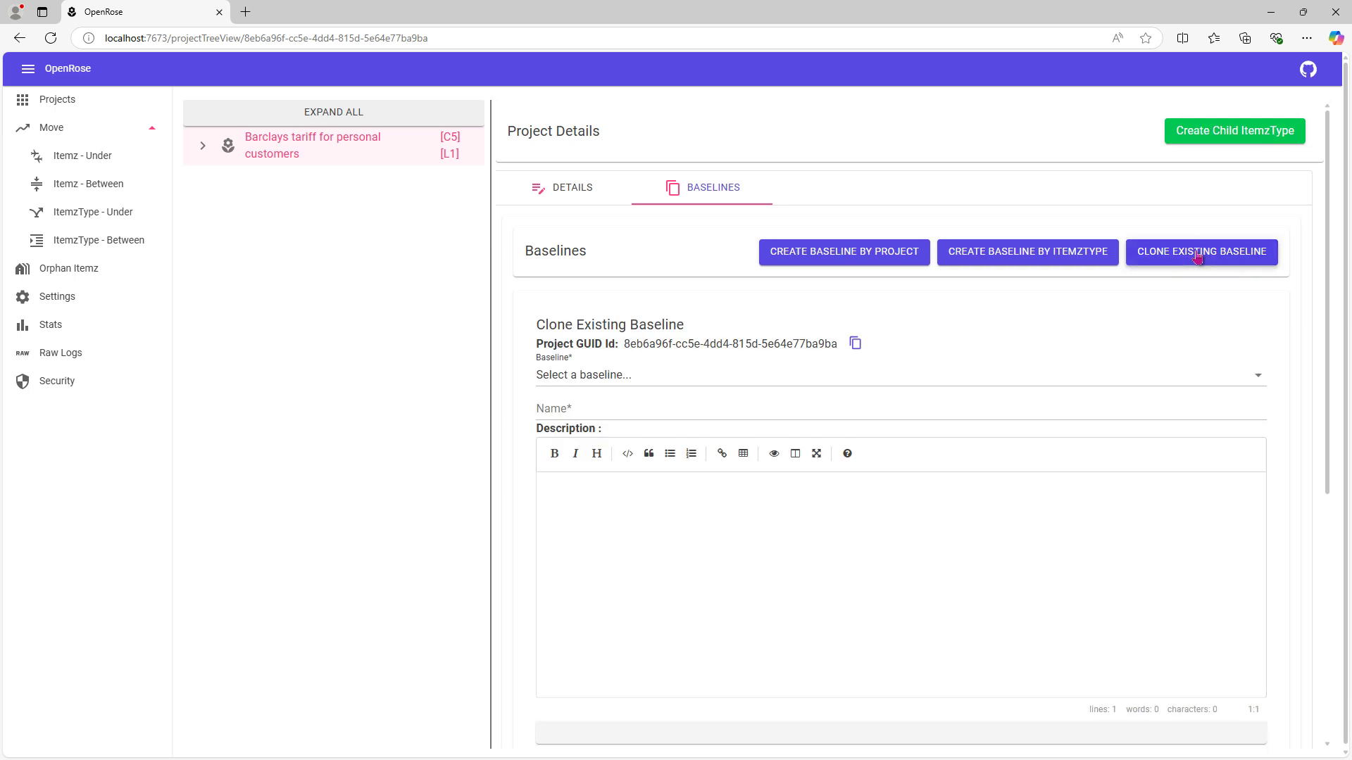
{"action": "left_click", "coordinate": [639, 375]}
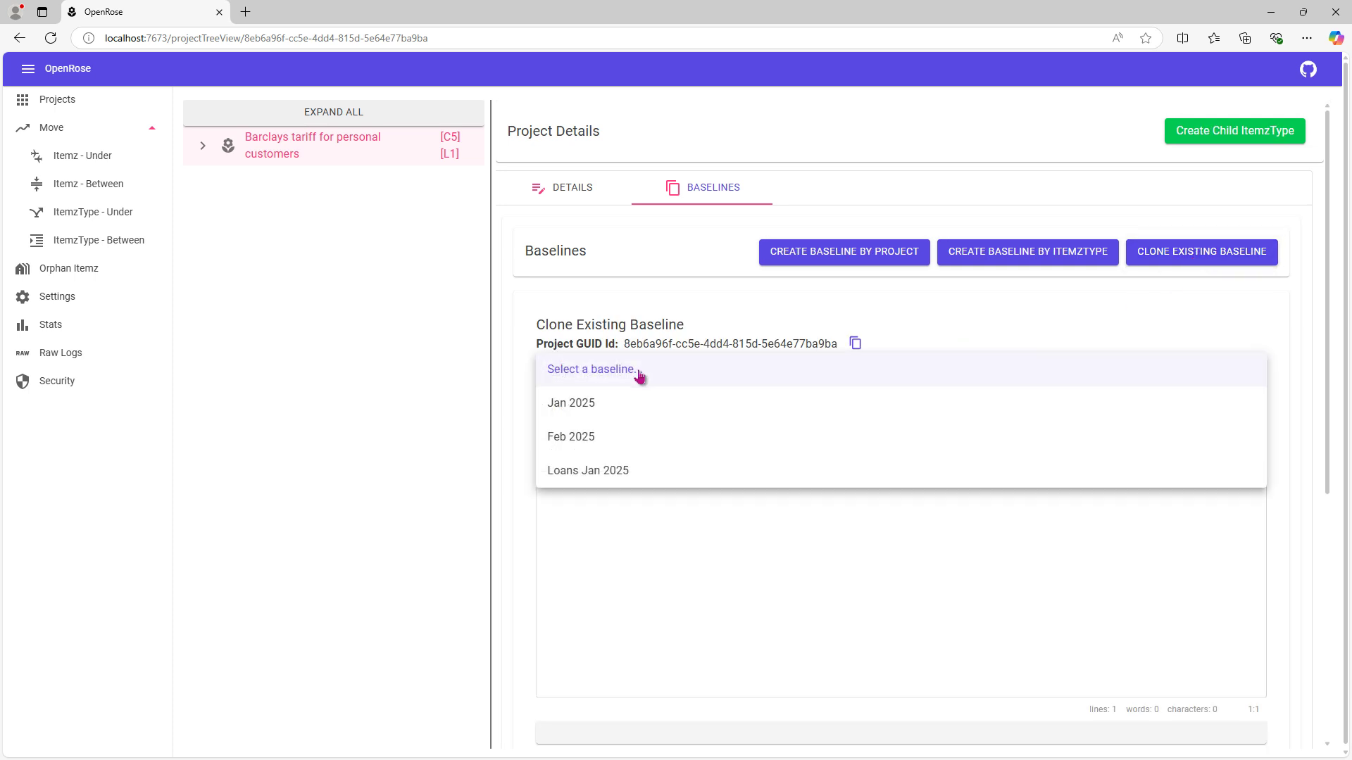
{"action": "left_click", "coordinate": [593, 438]}
{"action": "left_click", "coordinate": [669, 410]}
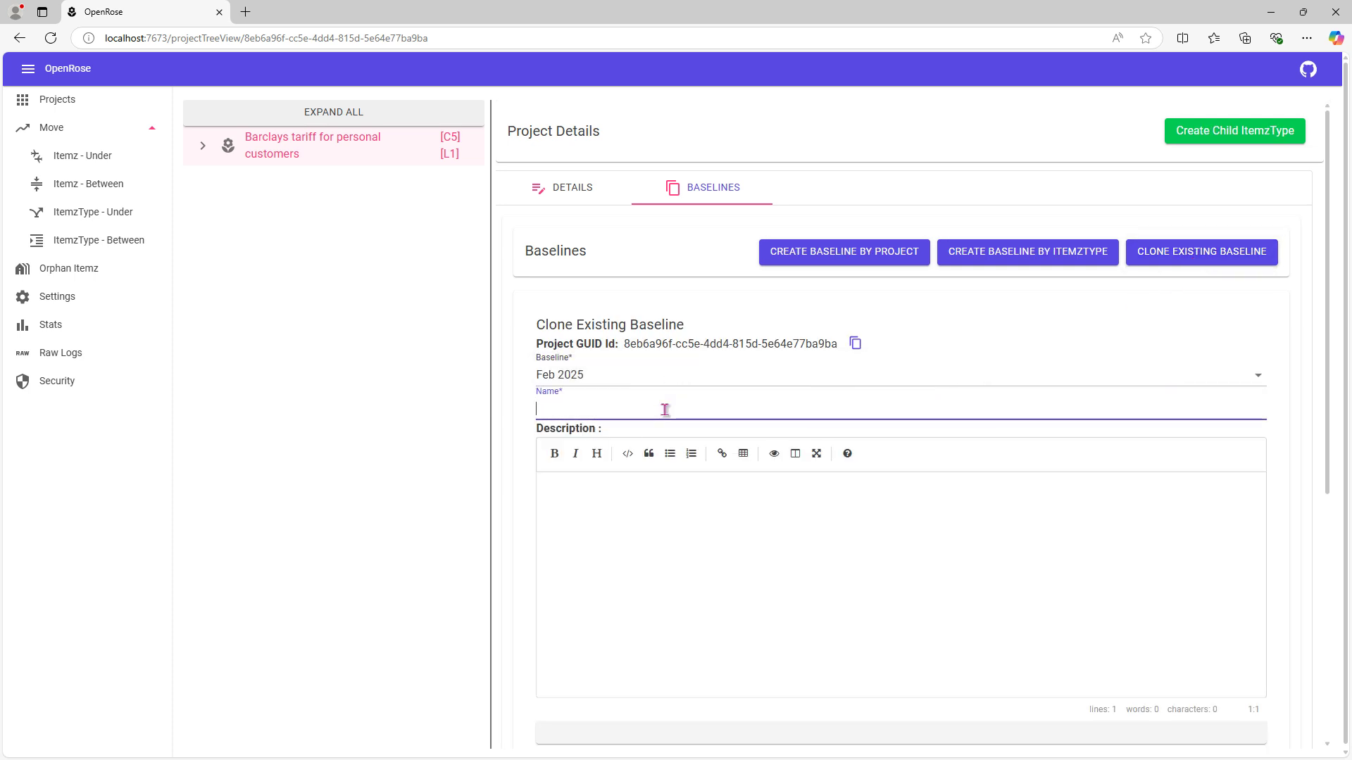
{"action": "type", "text": "Loans"}
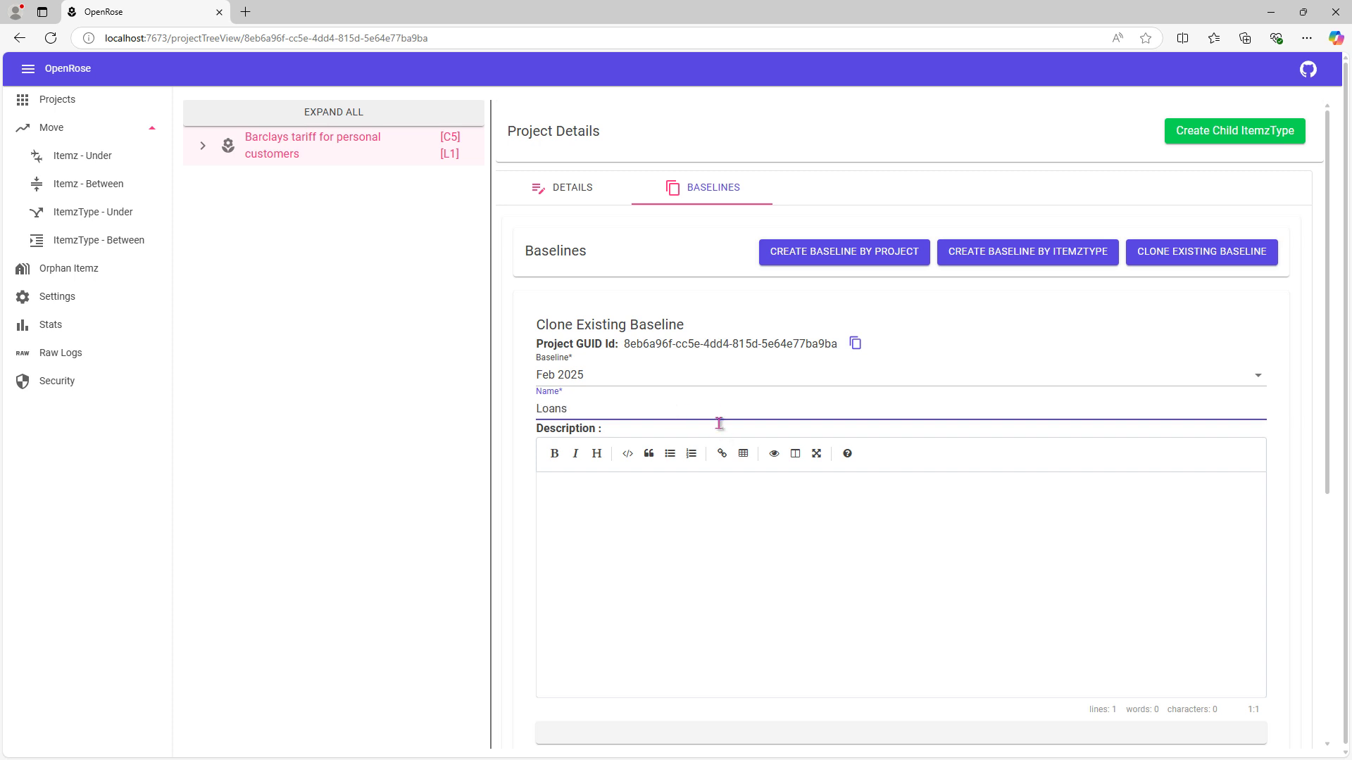
{"action": "left_click", "coordinate": [707, 379]}
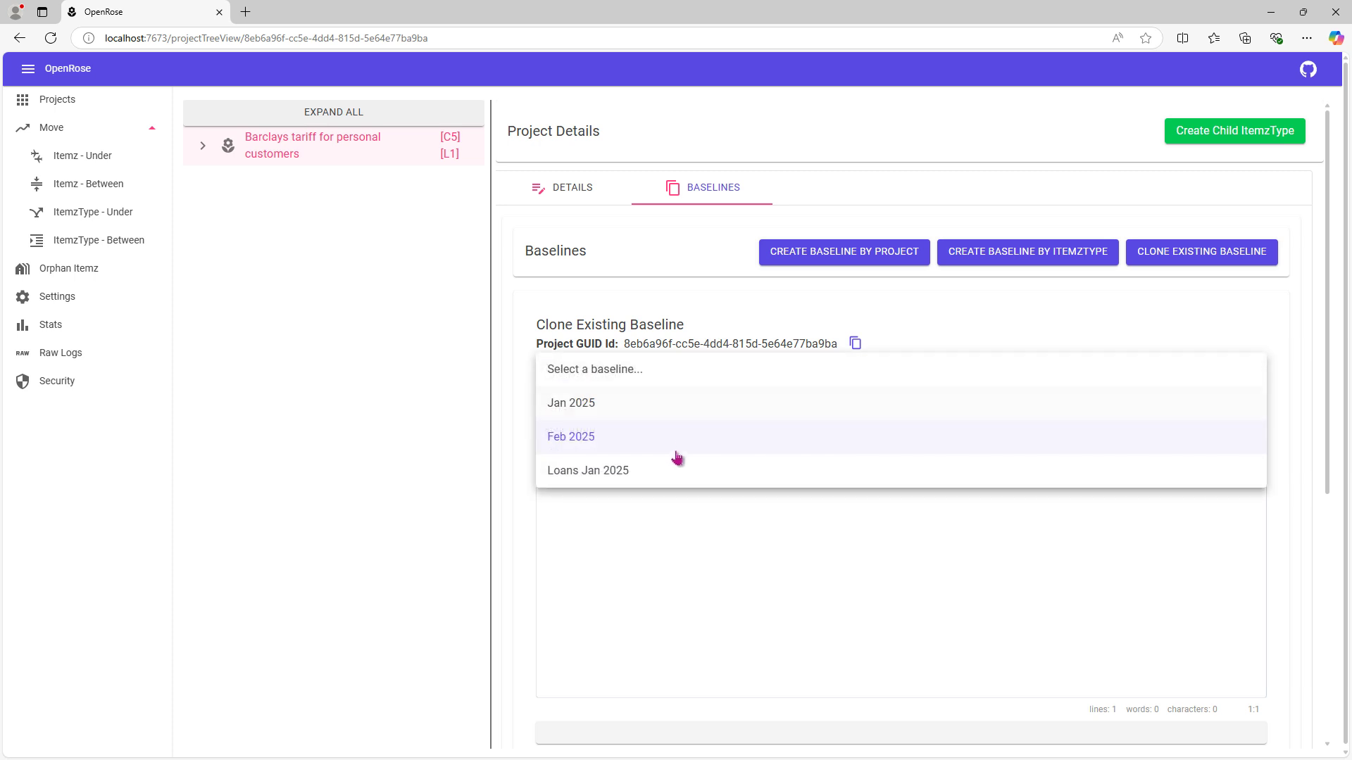
{"action": "left_click", "coordinate": [665, 466]}
{"action": "left_click", "coordinate": [606, 408]}
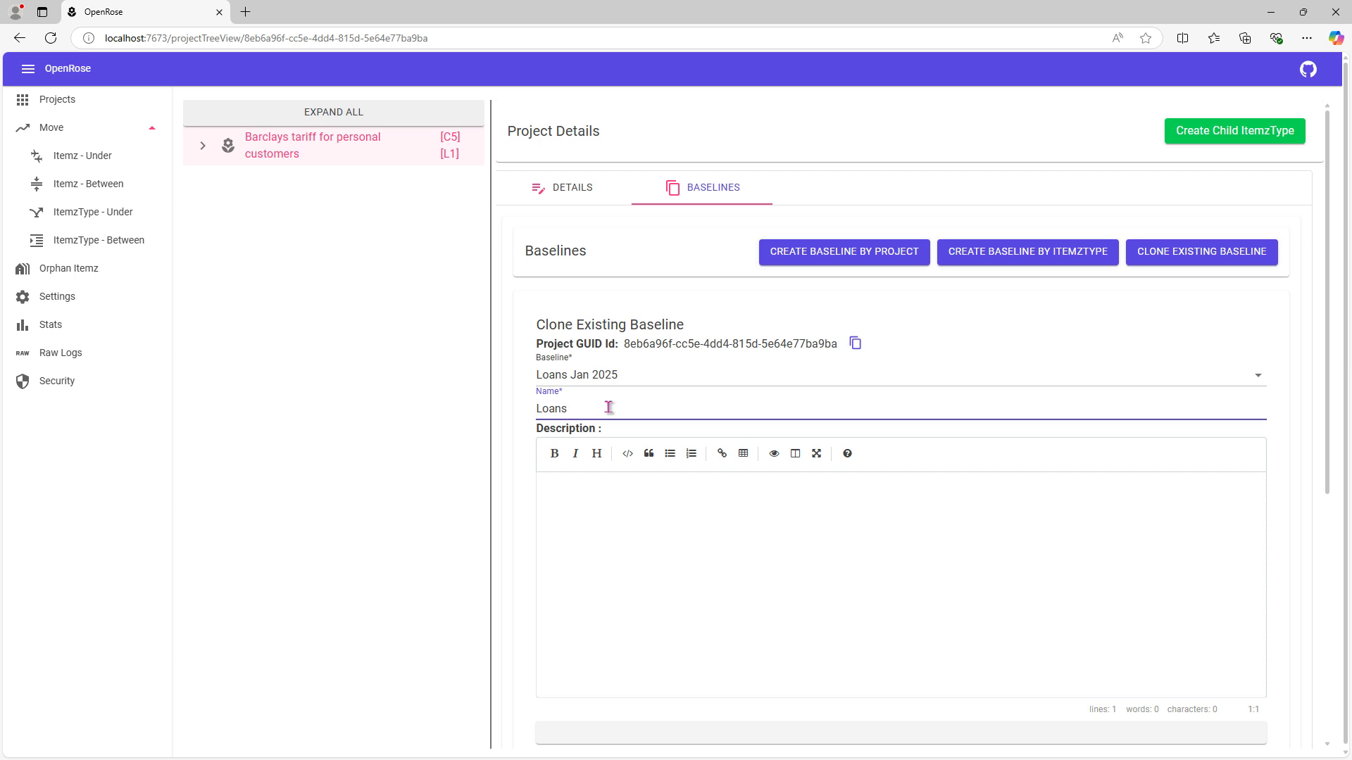
{"action": "type", "text": "Feb 2025"}
- Enter "Description for Loans Feb 2025" as the clone's description and create the cloned baseline
{"action": "left_click", "coordinate": [626, 516]}
{"action": "type", "text": "Descr"}
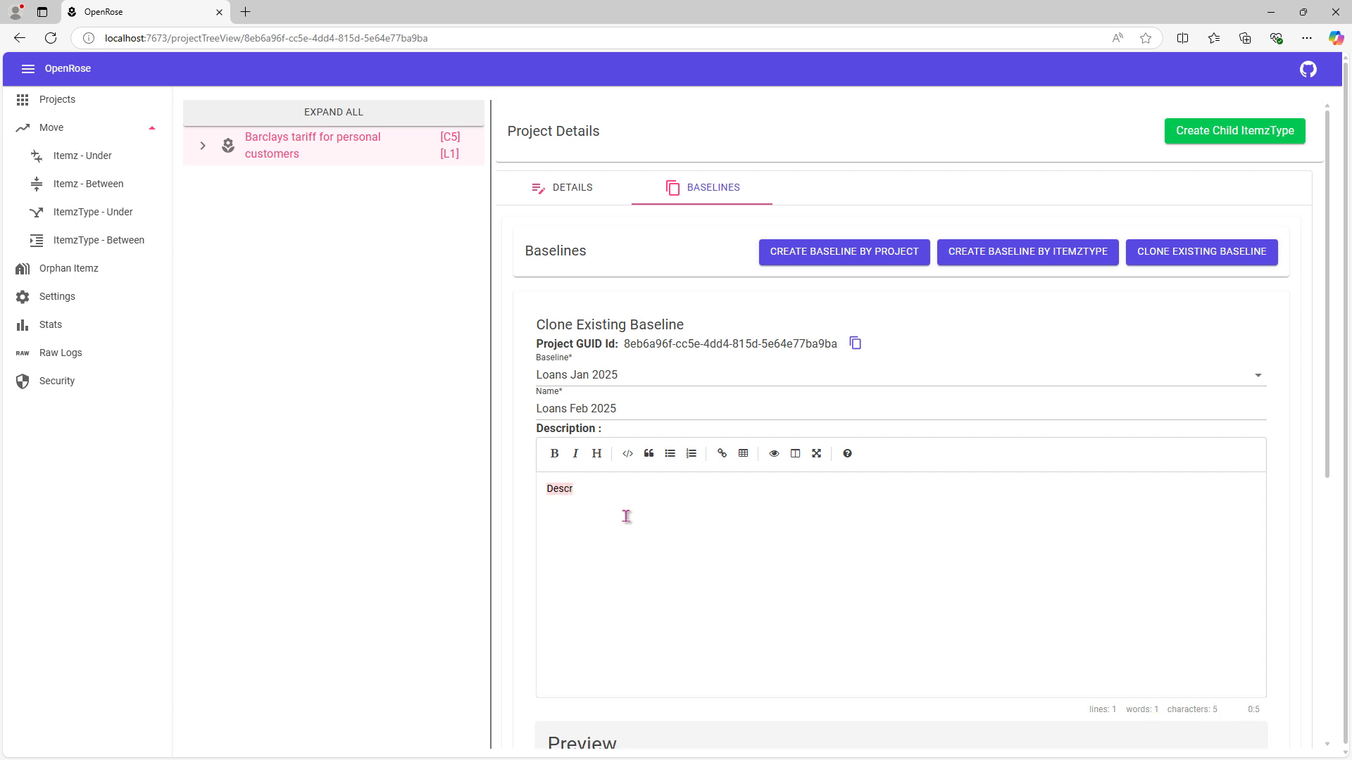
{"action": "key", "text": "BackSpace"}
{"action": "type", "text": "ription for Loa"}
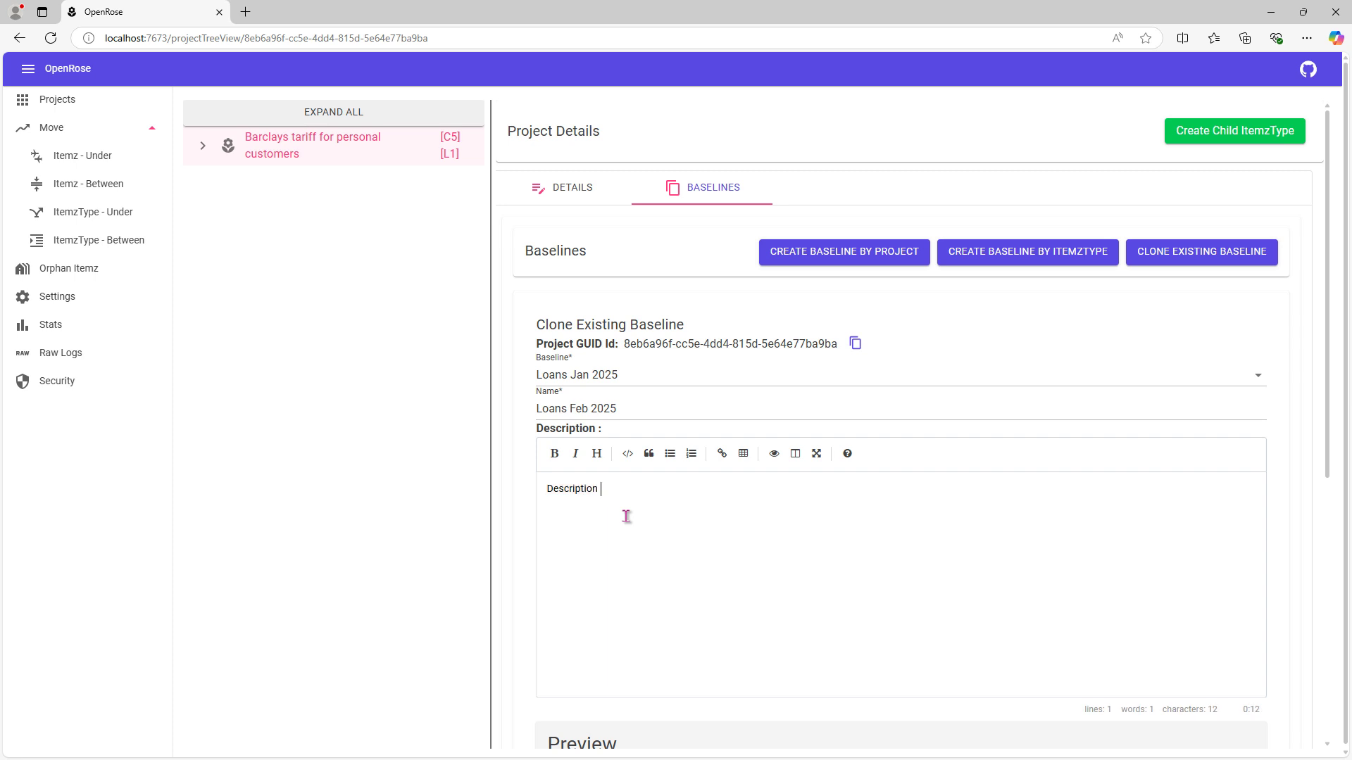
{"action": "type", "text": "nd"}
{"action": "key", "text": "BackSpace"}
{"action": "type", "text": "s"}
{"action": "key", "text": "ctrl+BackSpace"}
{"action": "type", "text": "Loans Feb 2025"}
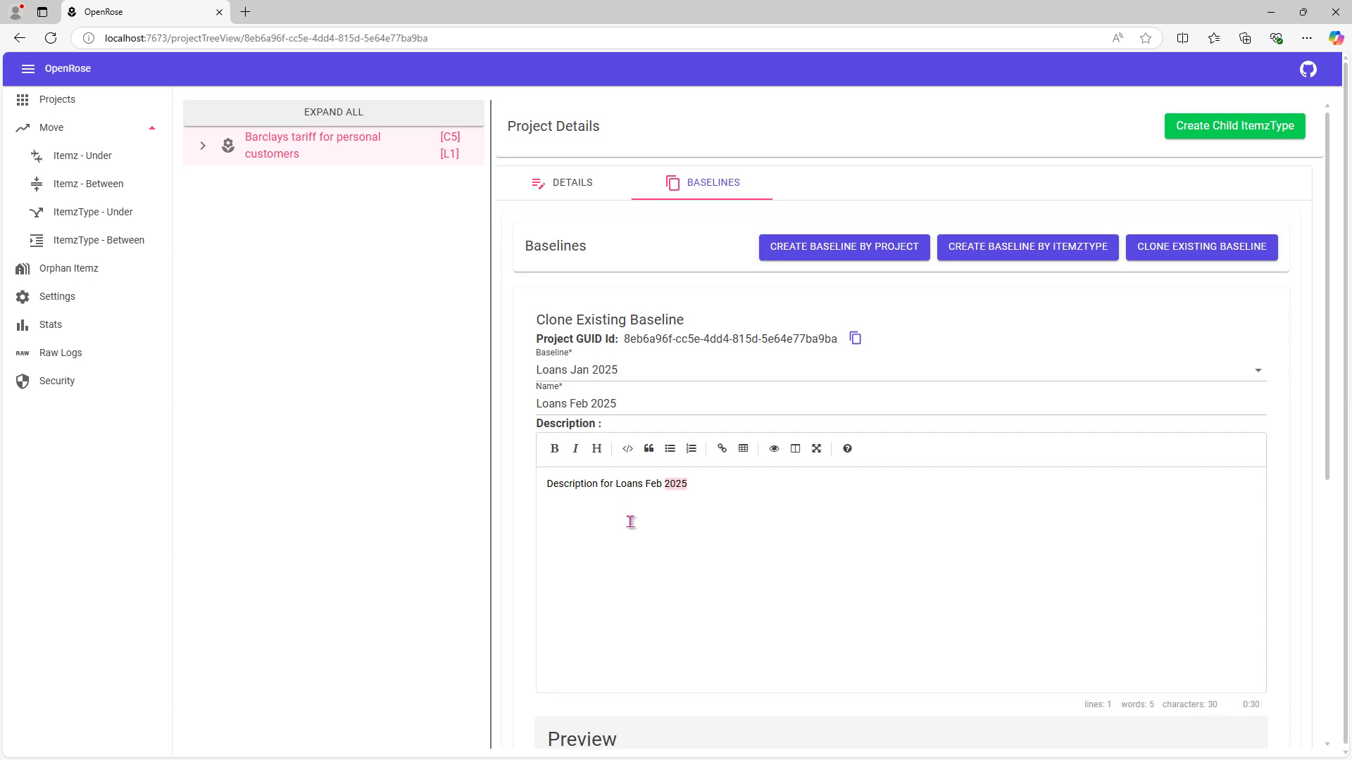
{"action": "scroll", "coordinate": [631, 521], "scroll_direction": "down", "scroll_amount": 3}
{"action": "left_click", "coordinate": [568, 642]}
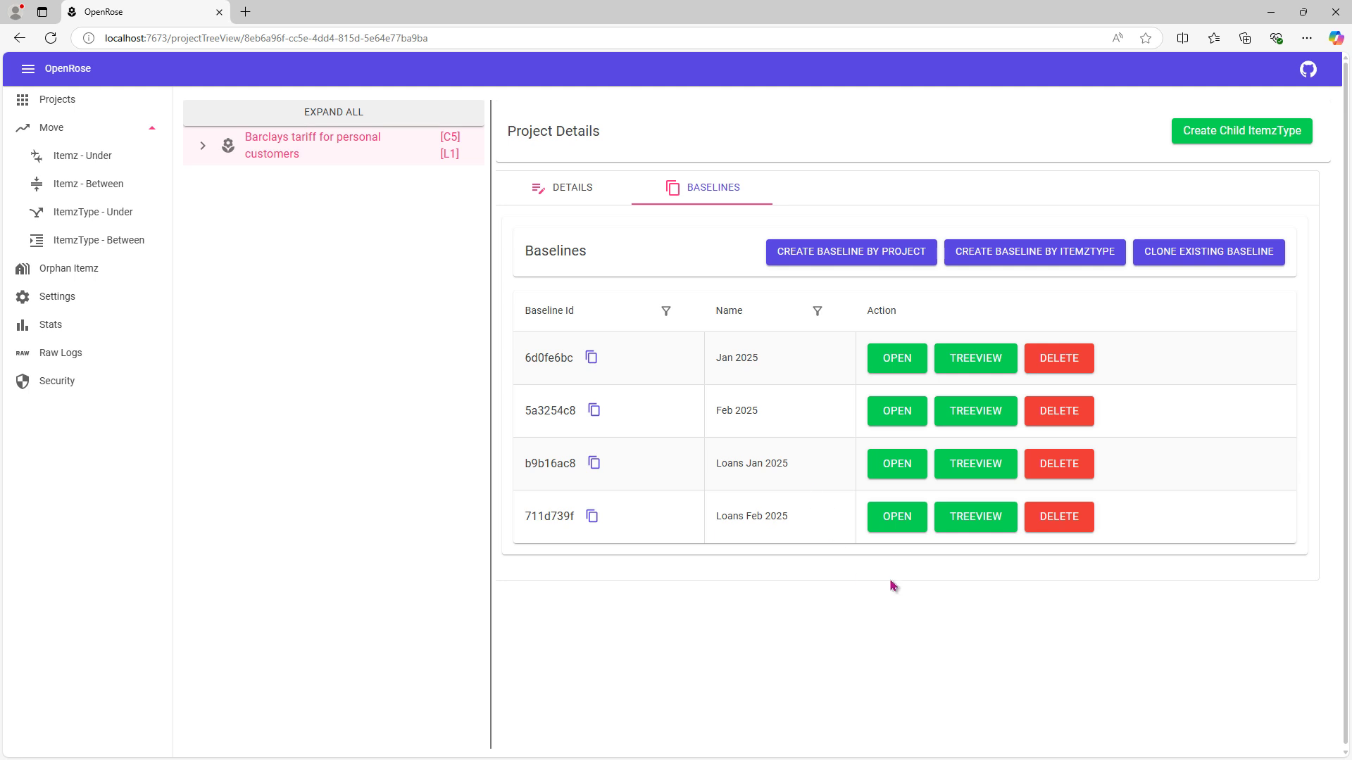
- In the expanded tree of the "Loans Feb 2025" baseline, include "Higher Education" and exclude "How much does my overdraft cost in pounds and pence?"
{"action": "left_click", "coordinate": [982, 524]}
{"action": "left_click", "coordinate": [332, 121]}
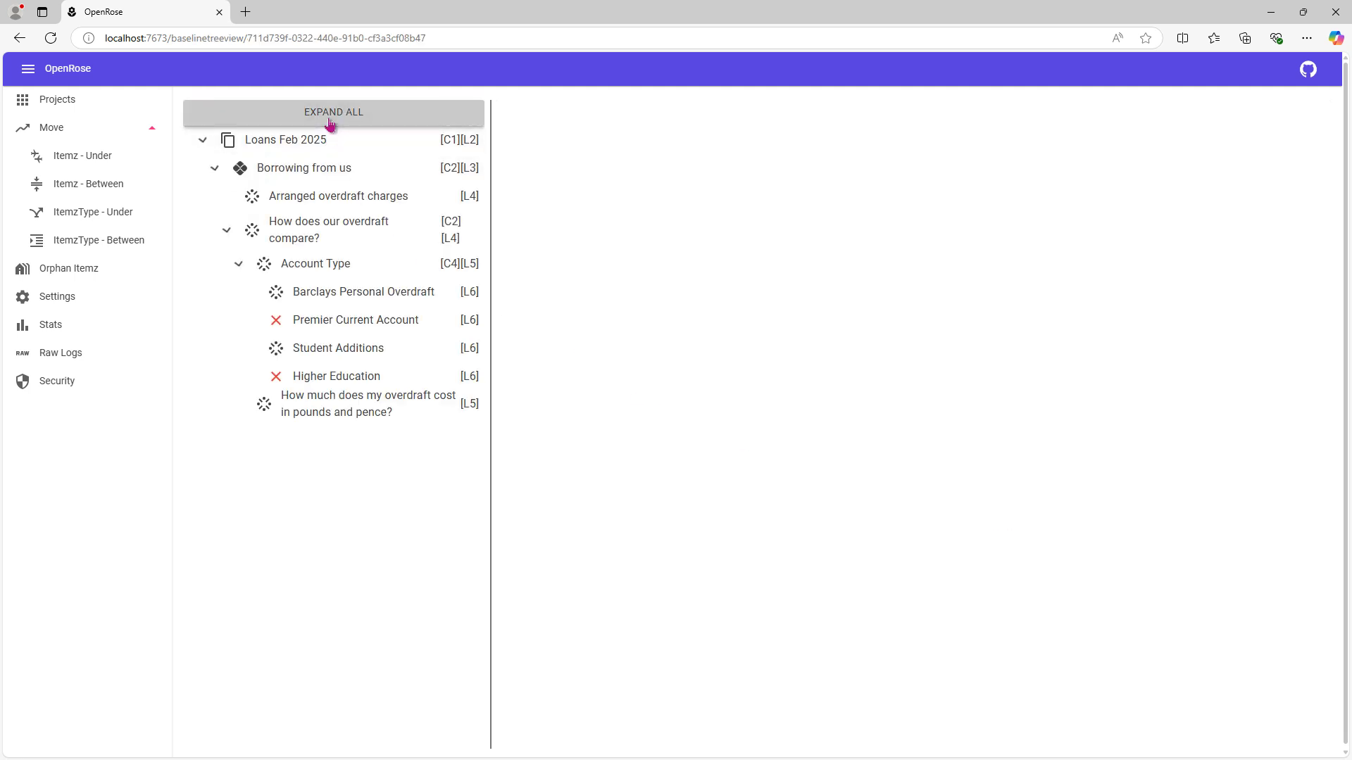
{"action": "left_click", "coordinate": [331, 376]}
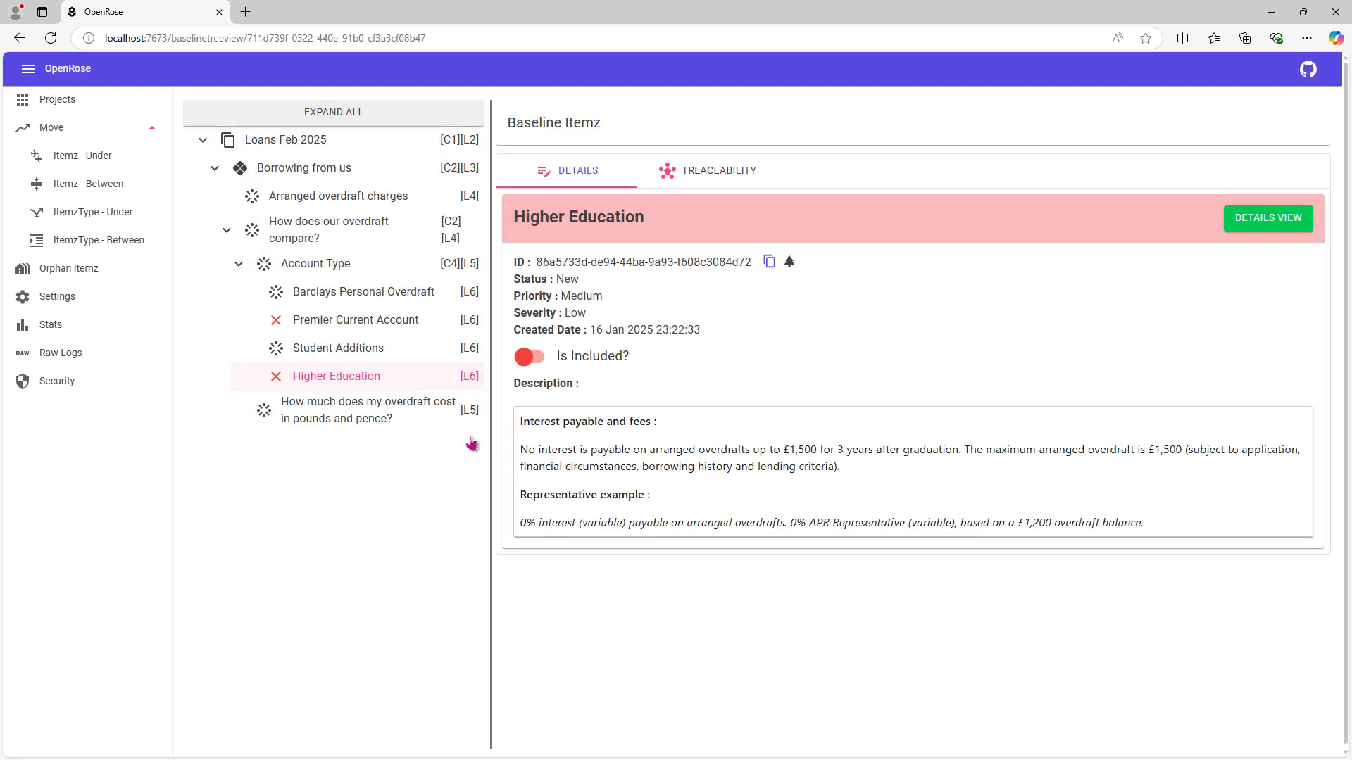
{"action": "left_click", "coordinate": [533, 362]}
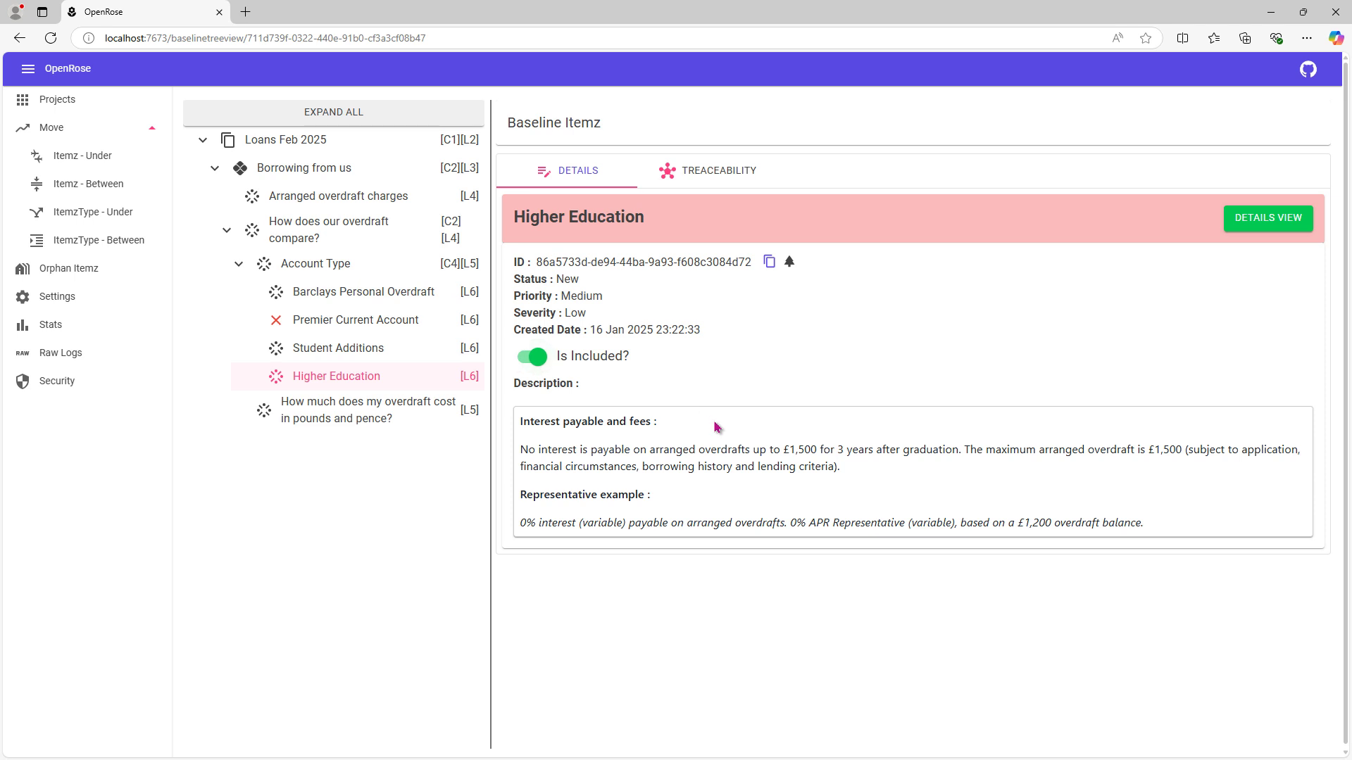
{"action": "left_click", "coordinate": [319, 426]}
{"action": "left_click", "coordinate": [533, 358]}
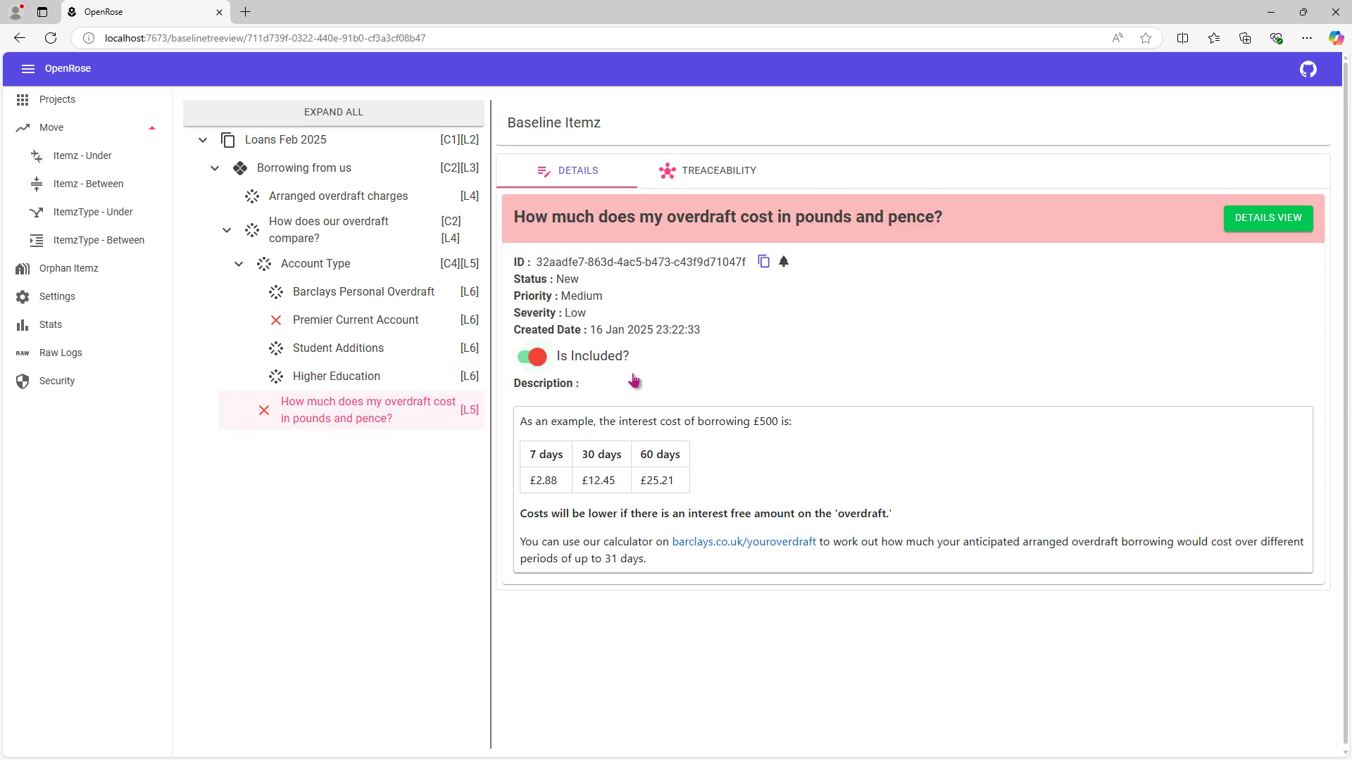